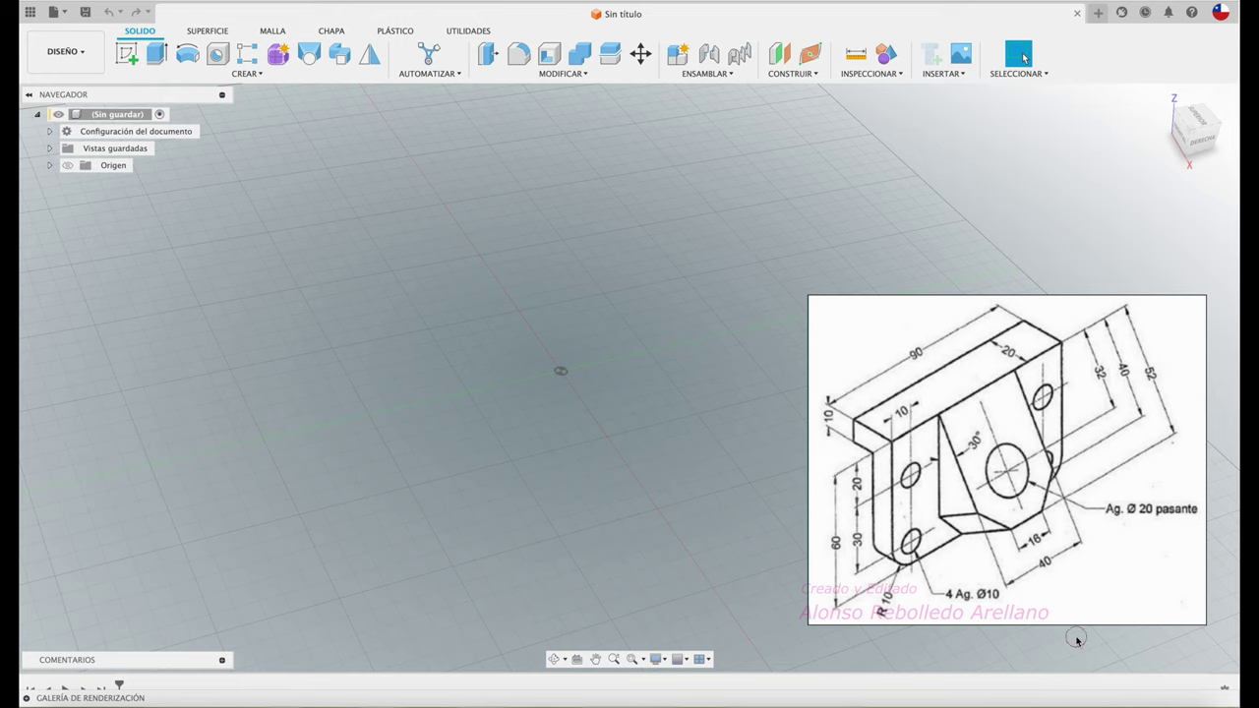
- Start a new sketch on the front (XZ) origin plane
{"action": "left_click_drag", "start_coordinate": [702, 563], "coordinate": [847, 466]}
{"action": "left_click_drag", "start_coordinate": [932, 295], "coordinate": [919, 340]}
{"action": "left_click_drag", "start_coordinate": [1007, 502], "coordinate": [977, 454]}
{"action": "mouse_move", "coordinate": [1174, 327]}
{"action": "left_mouse_down"}
{"action": "mouse_move", "coordinate": [1158, 356]}
{"action": "mouse_move", "coordinate": [1096, 363]}
{"action": "left_mouse_up"}
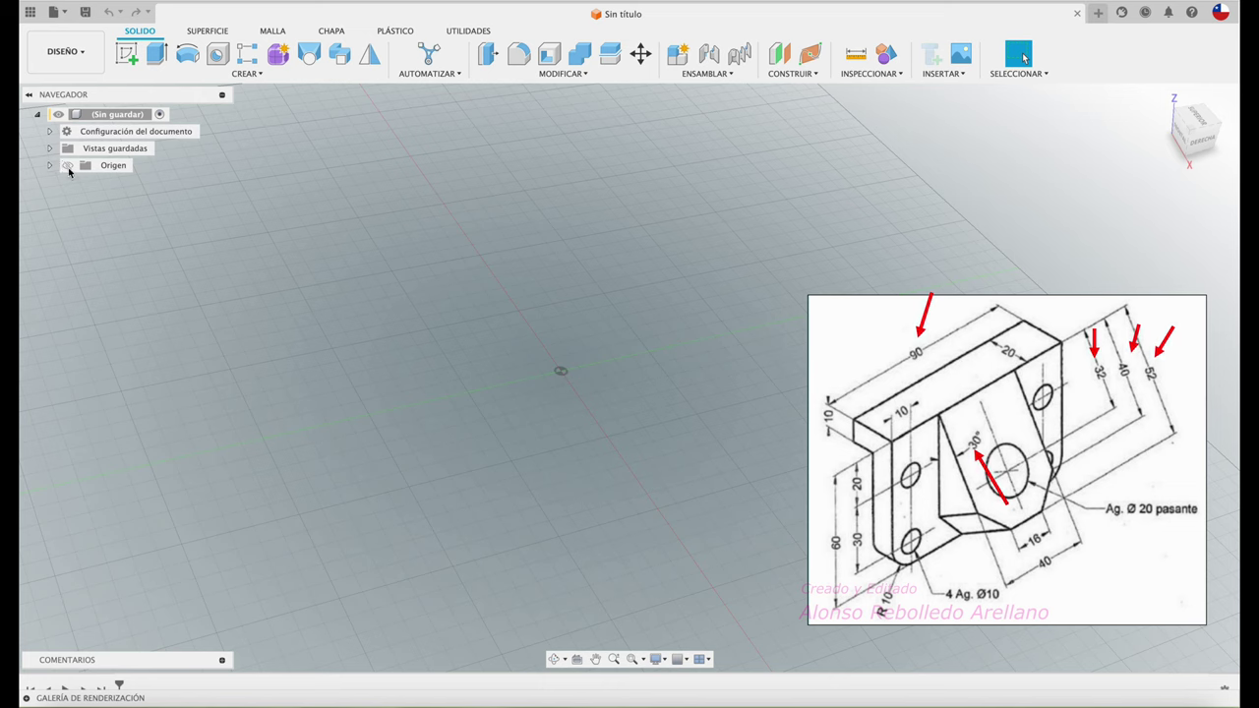
{"action": "left_click", "coordinate": [67, 165]}
{"action": "left_click", "coordinate": [126, 53]}
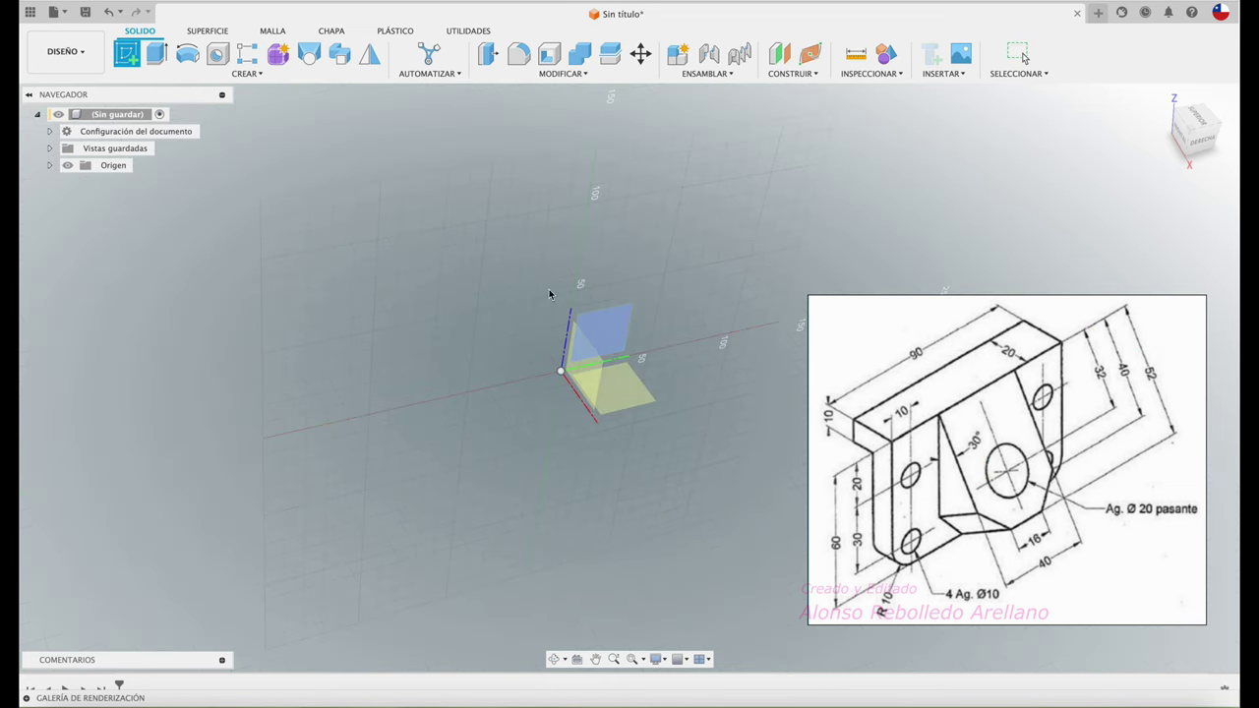
{"action": "left_click", "coordinate": [595, 340]}
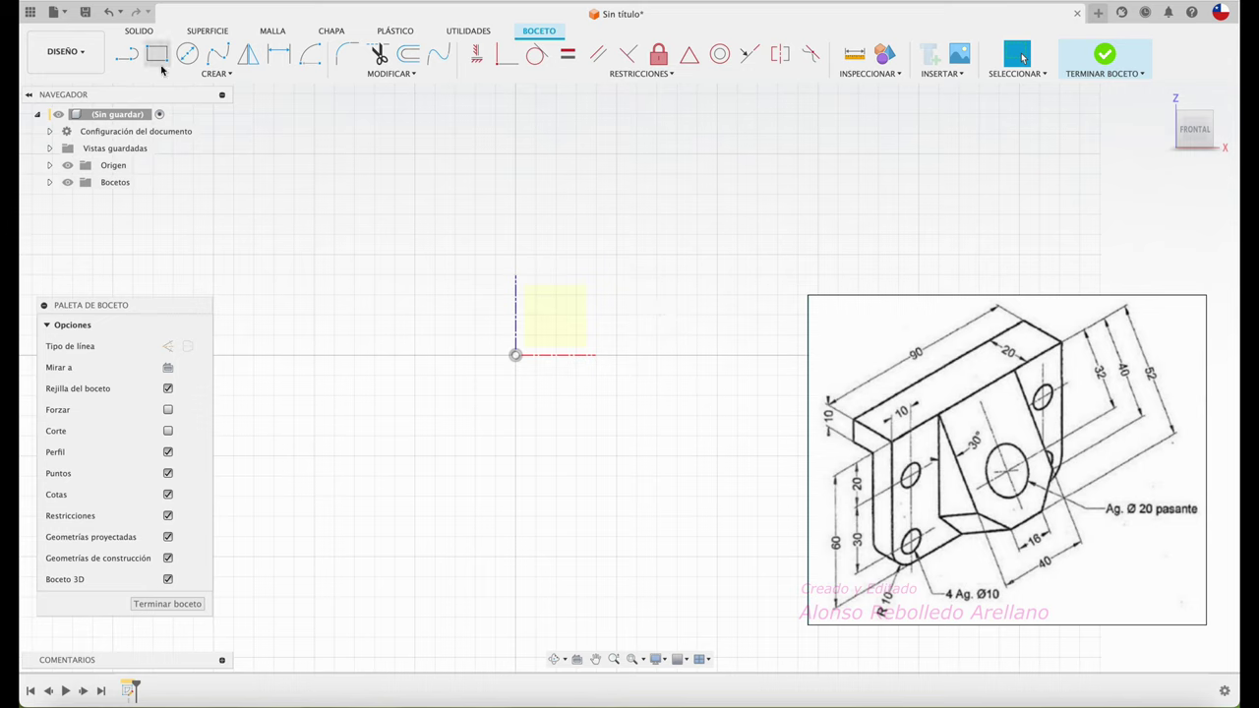
- Draw a closed six-line L-shaped outline that starts and ends at the origin
{"action": "left_click", "coordinate": [126, 54]}
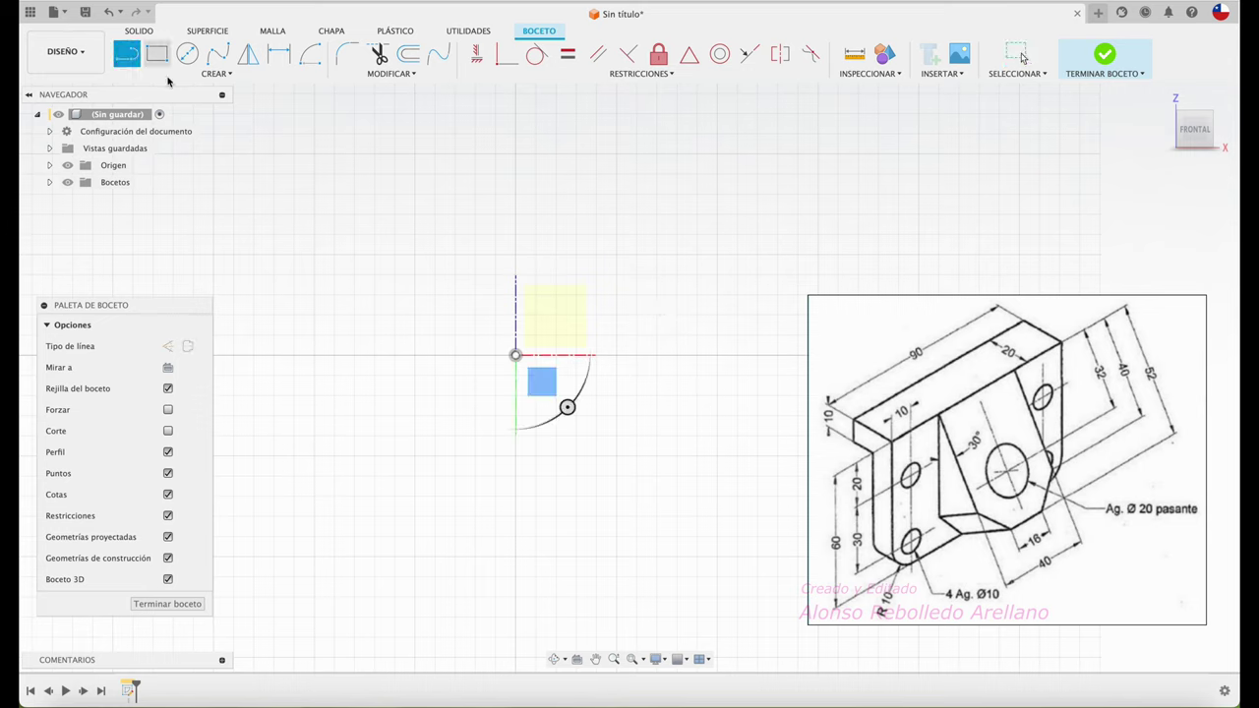
{"action": "left_click", "coordinate": [515, 354]}
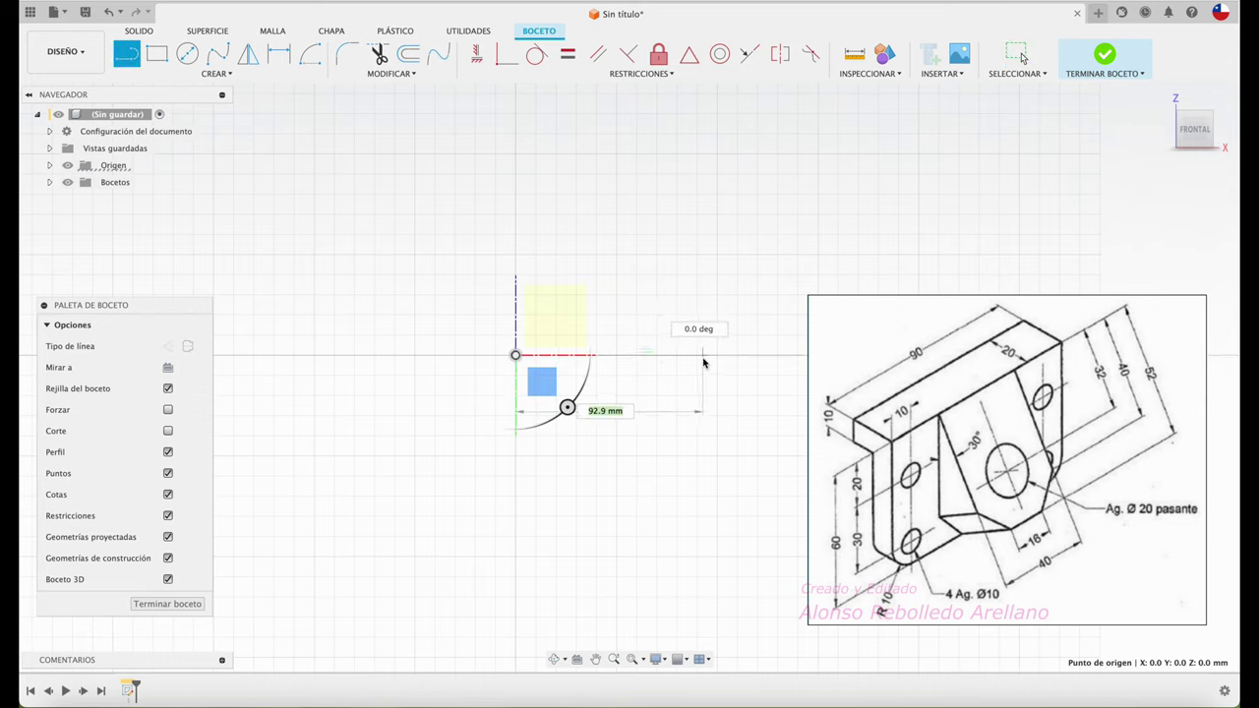
{"action": "left_click", "coordinate": [620, 356]}
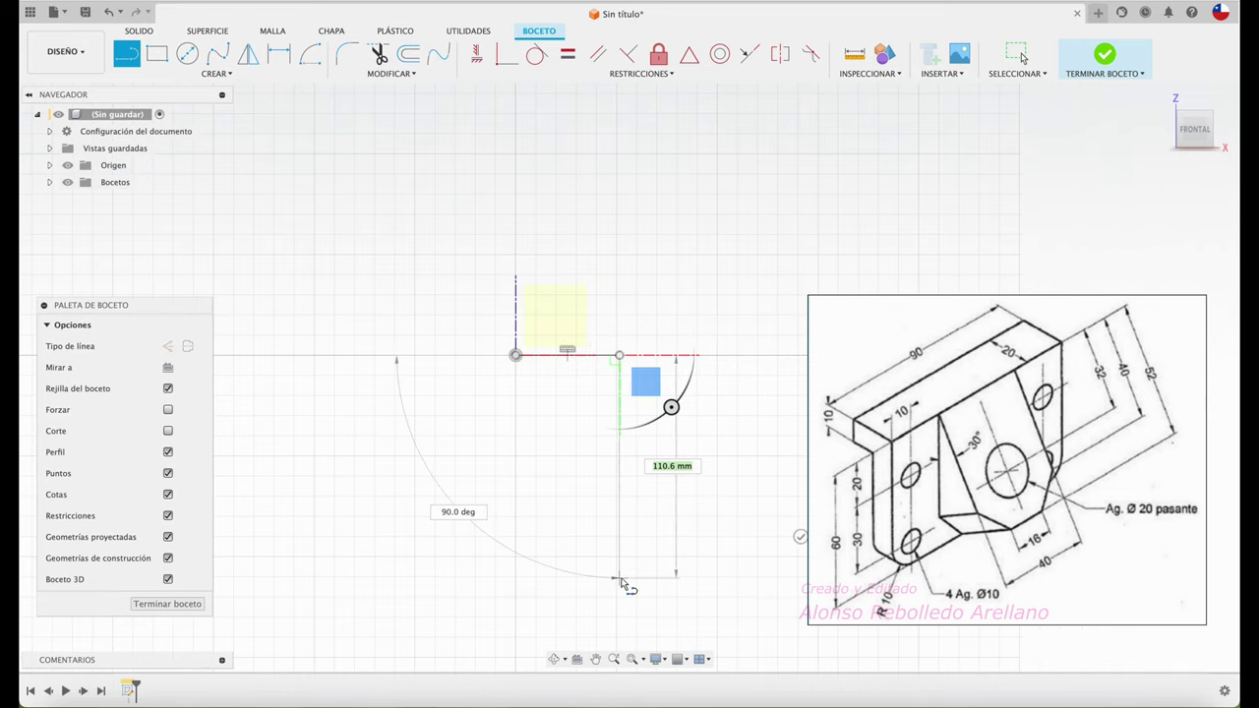
{"action": "left_click", "coordinate": [619, 577]}
{"action": "left_click", "coordinate": [589, 578]}
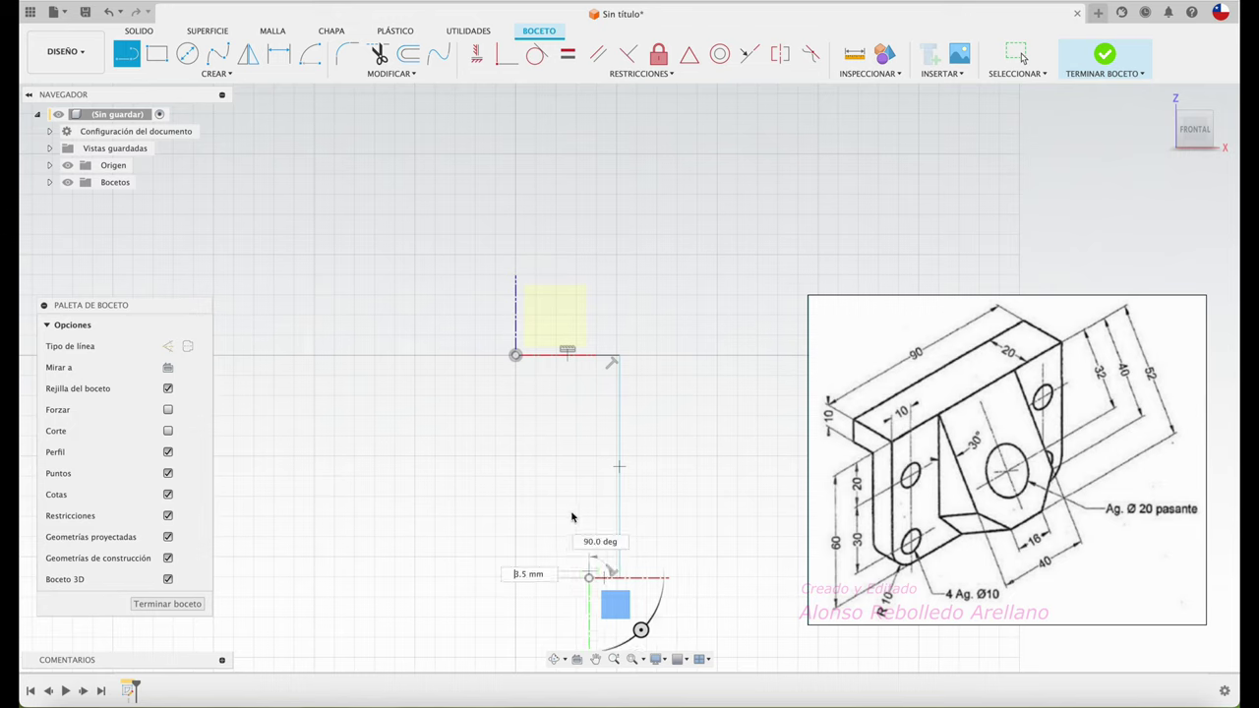
{"action": "left_click", "coordinate": [590, 400]}
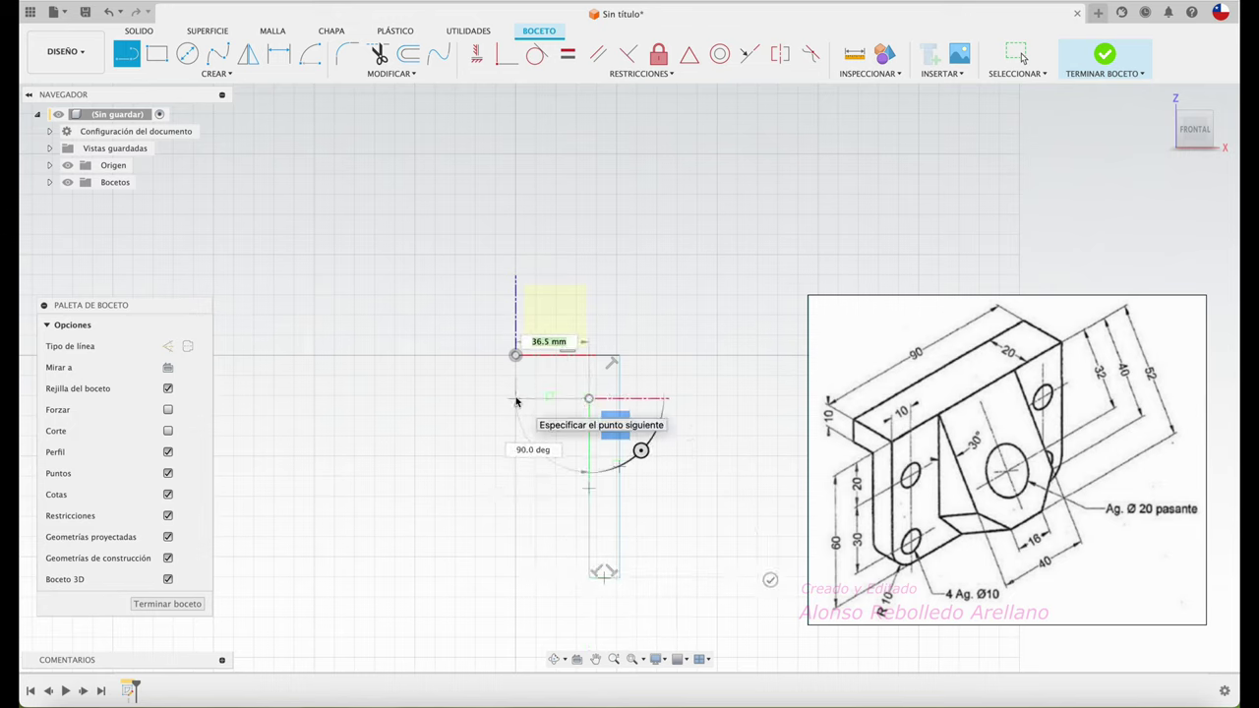
{"action": "left_click", "coordinate": [516, 400]}
{"action": "left_click", "coordinate": [516, 354]}
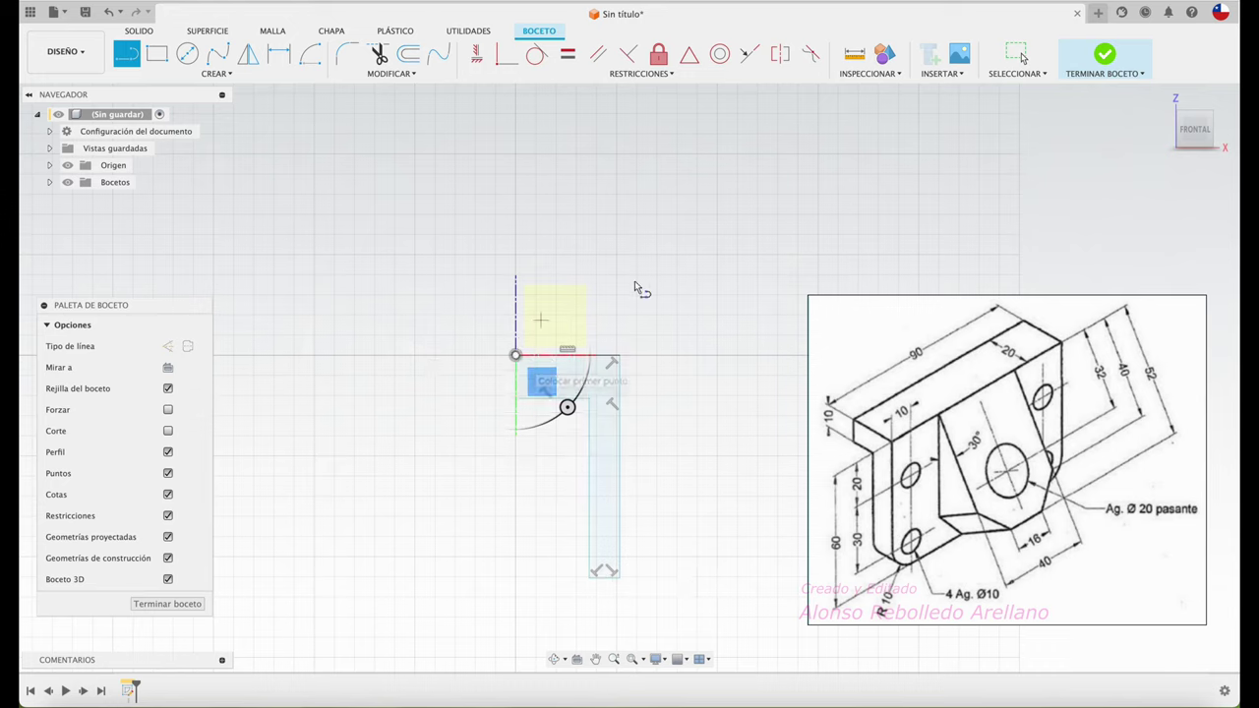
{"action": "key", "text": "Escape"}
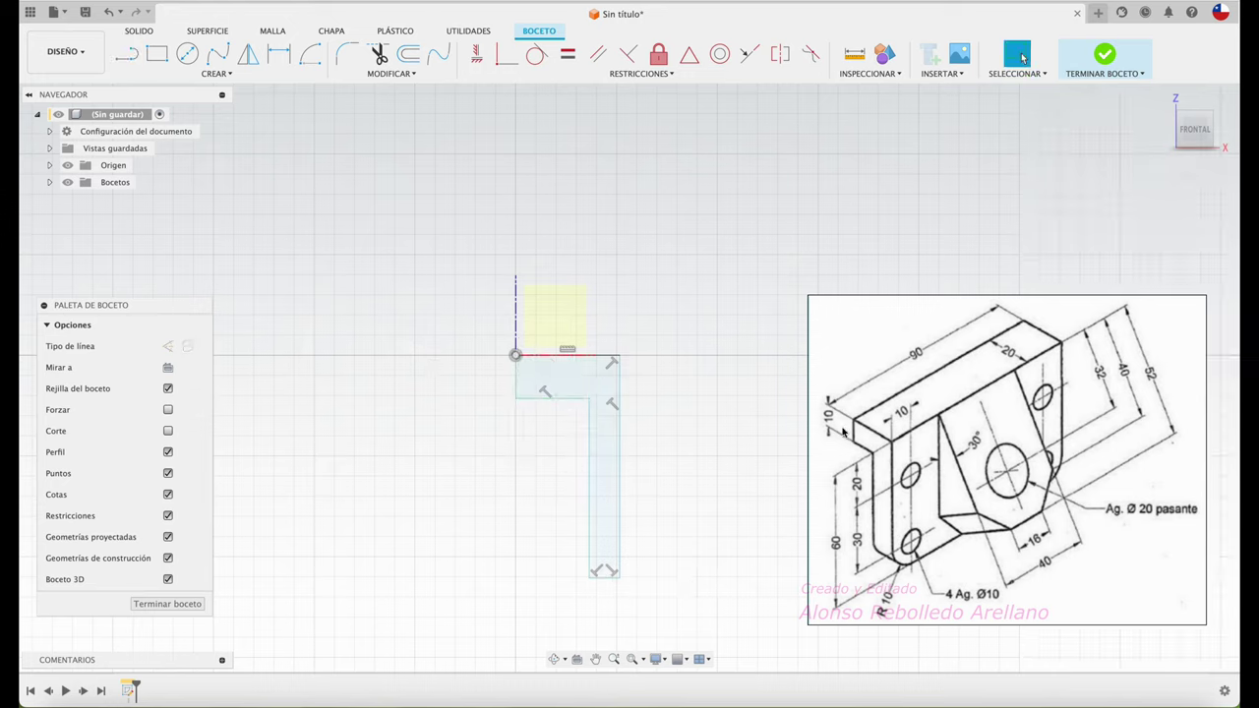
- Dimension the L profile's top edge to 20 mm
{"action": "key", "text": "c"}
{"action": "left_click", "coordinate": [575, 354]}
{"action": "key", "text": "Escape"}
{"action": "key", "text": "d"}
{"action": "left_click", "coordinate": [599, 356]}
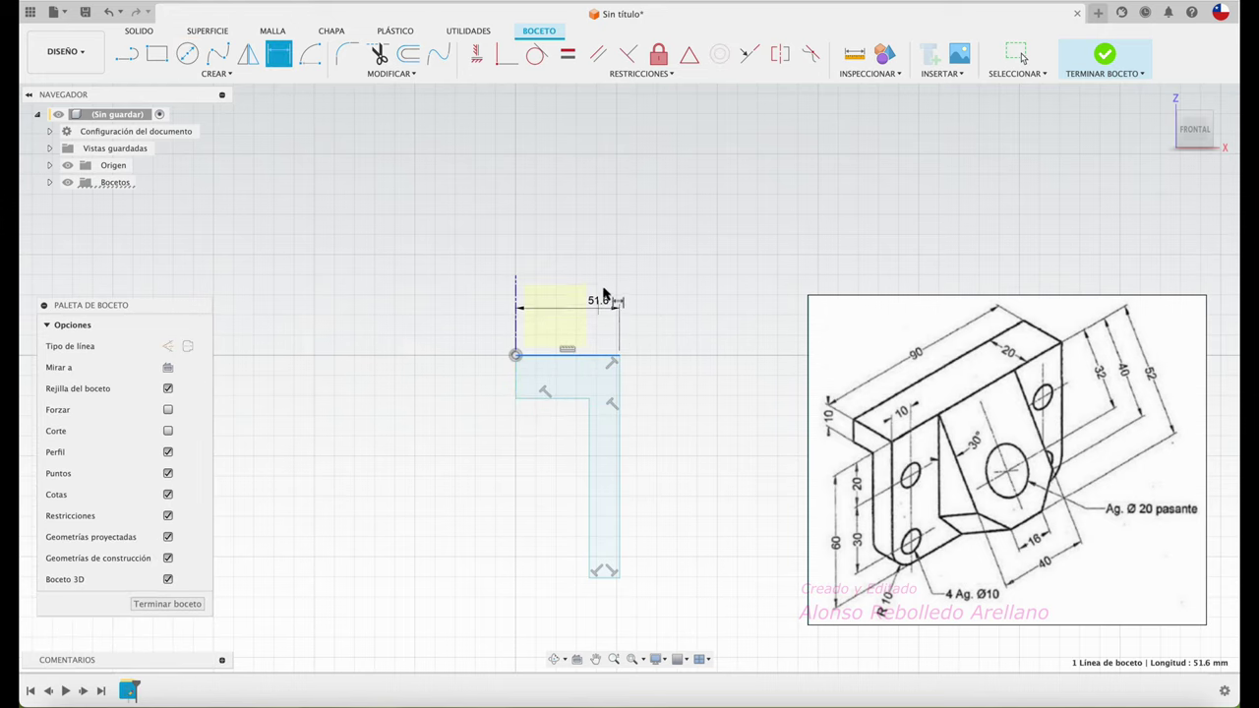
{"action": "left_click", "coordinate": [708, 283]}
{"action": "type", "text": "20"}
{"action": "key", "text": "Return"}
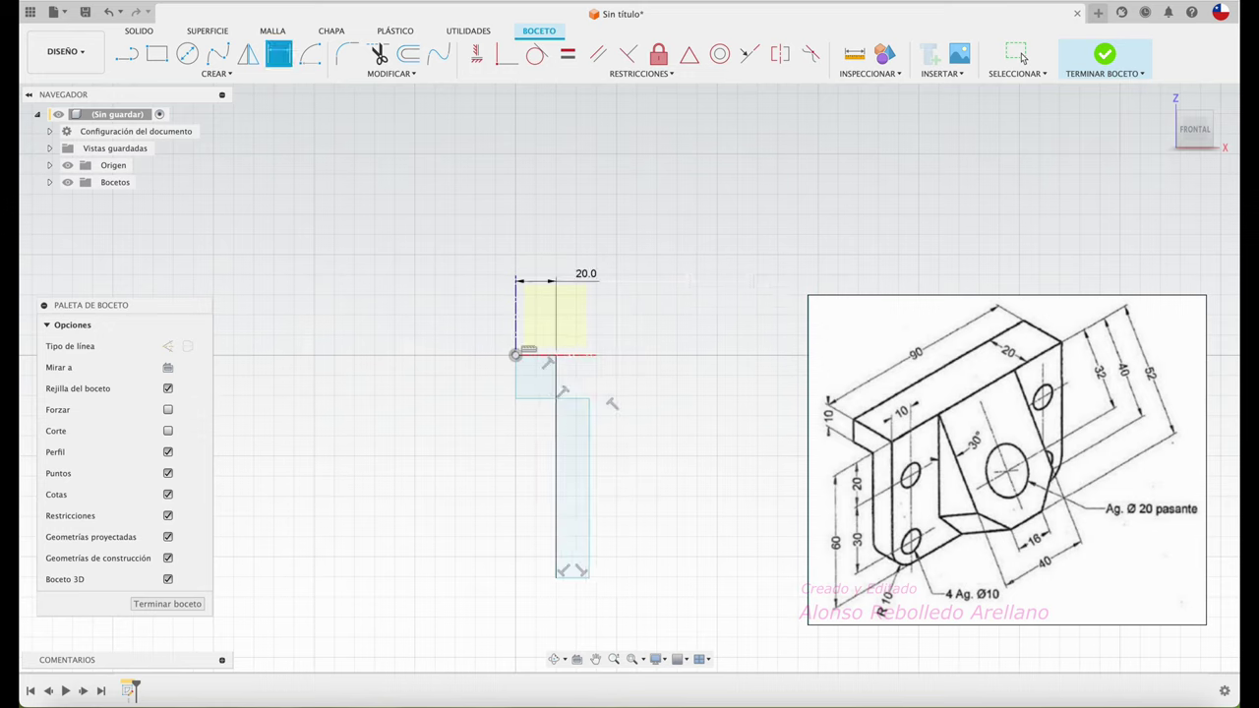
{"action": "key", "text": "Escape"}
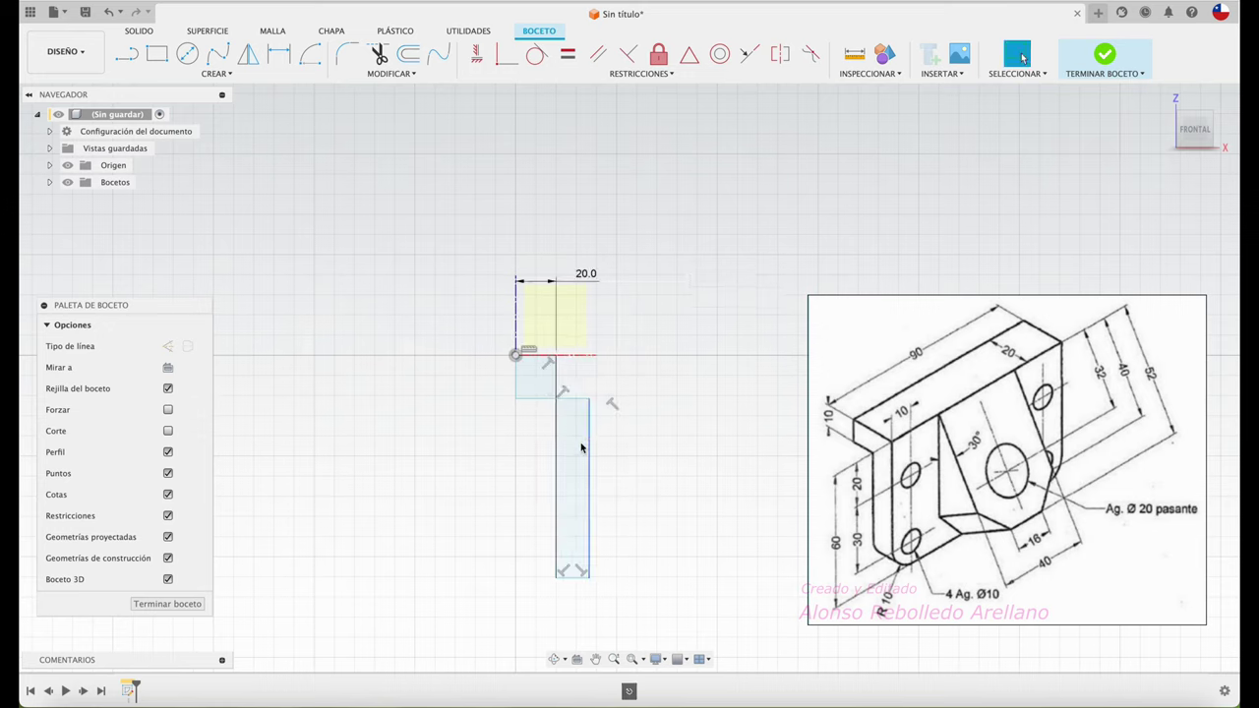
- Narrow the leg and set the flange thickness to 10 mm
{"action": "left_click", "coordinate": [556, 459]}
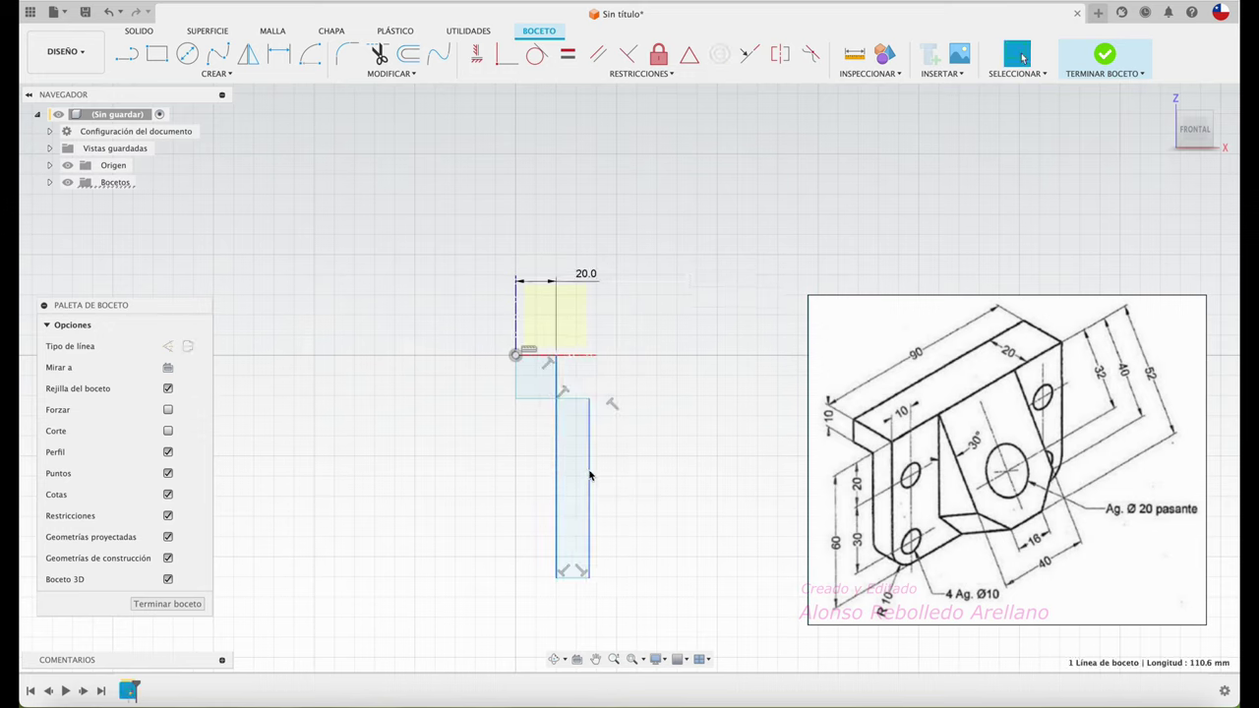
{"action": "left_click_drag", "start_coordinate": [589, 473], "coordinate": [539, 476]}
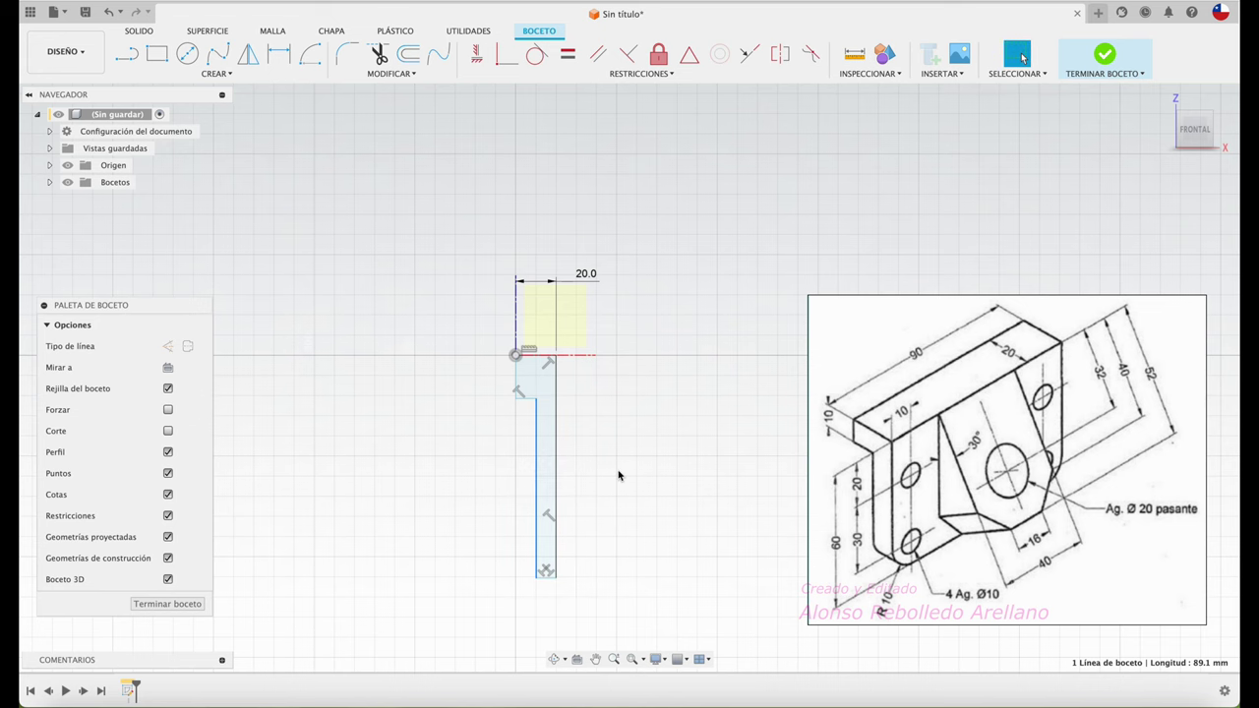
{"action": "scroll", "coordinate": [618, 475], "scroll_direction": "up", "scroll_amount": 3}
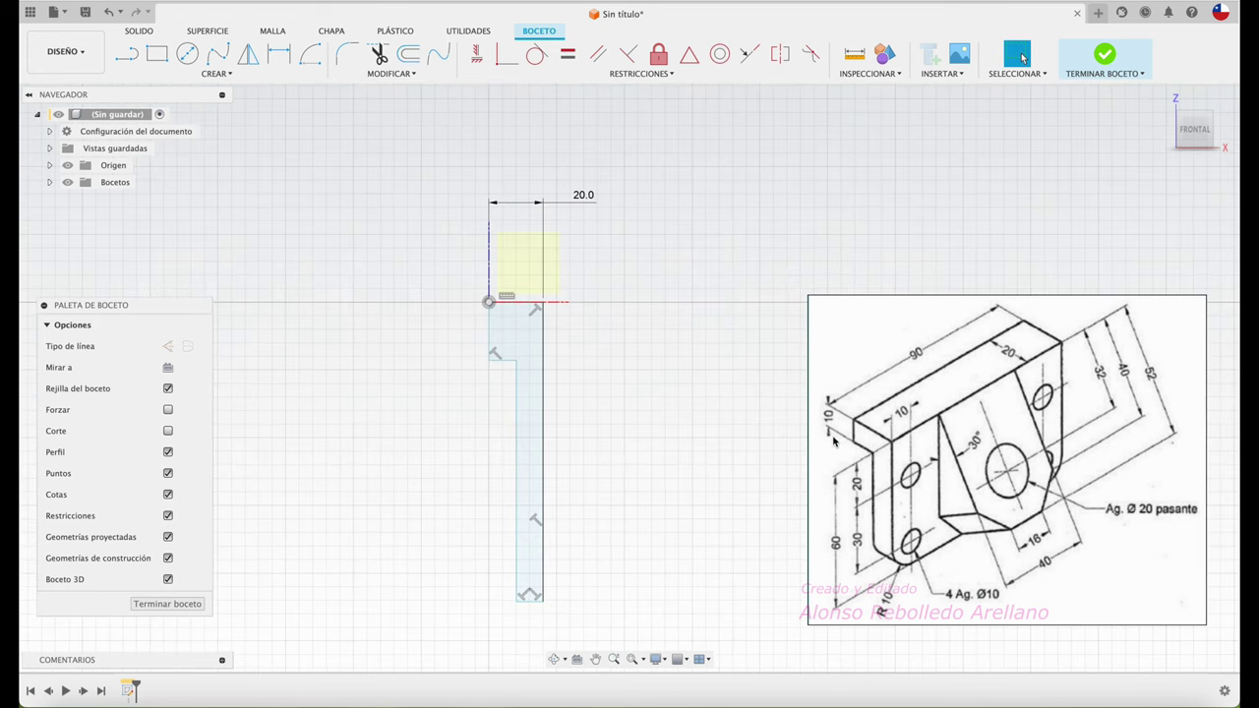
{"action": "key", "text": "d"}
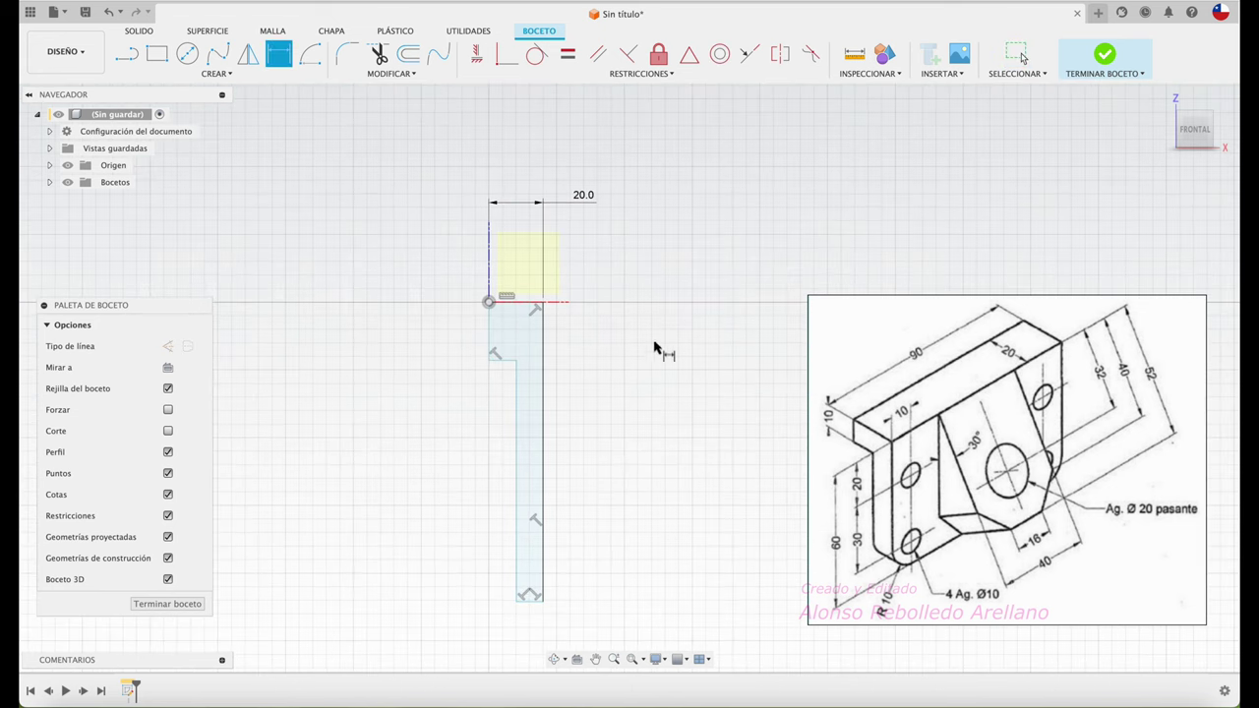
{"action": "left_click", "coordinate": [489, 332]}
{"action": "left_click", "coordinate": [444, 333]}
{"action": "type", "text": "10"}
{"action": "key", "text": "Return"}
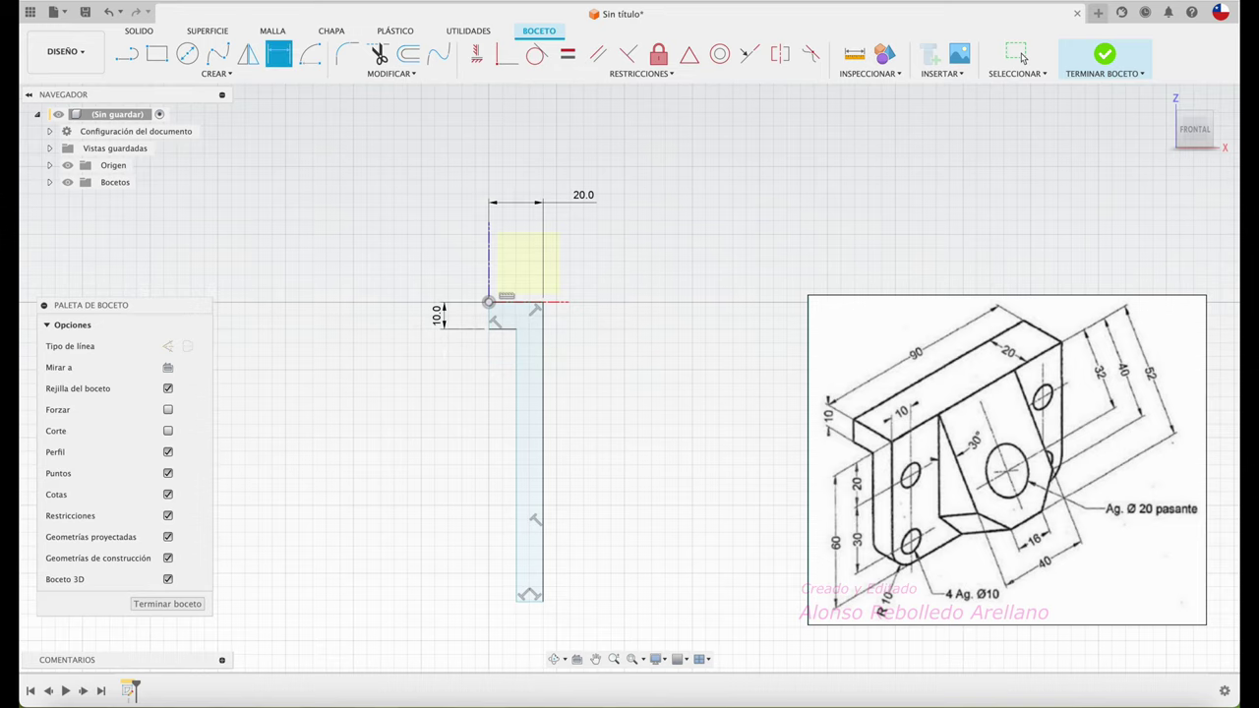
- Set the overall height to 60 mm and finish the sketch
{"action": "scroll", "coordinate": [594, 429], "scroll_direction": "down", "scroll_amount": 2}
{"action": "scroll", "coordinate": [594, 430], "scroll_direction": "down", "scroll_amount": 1}
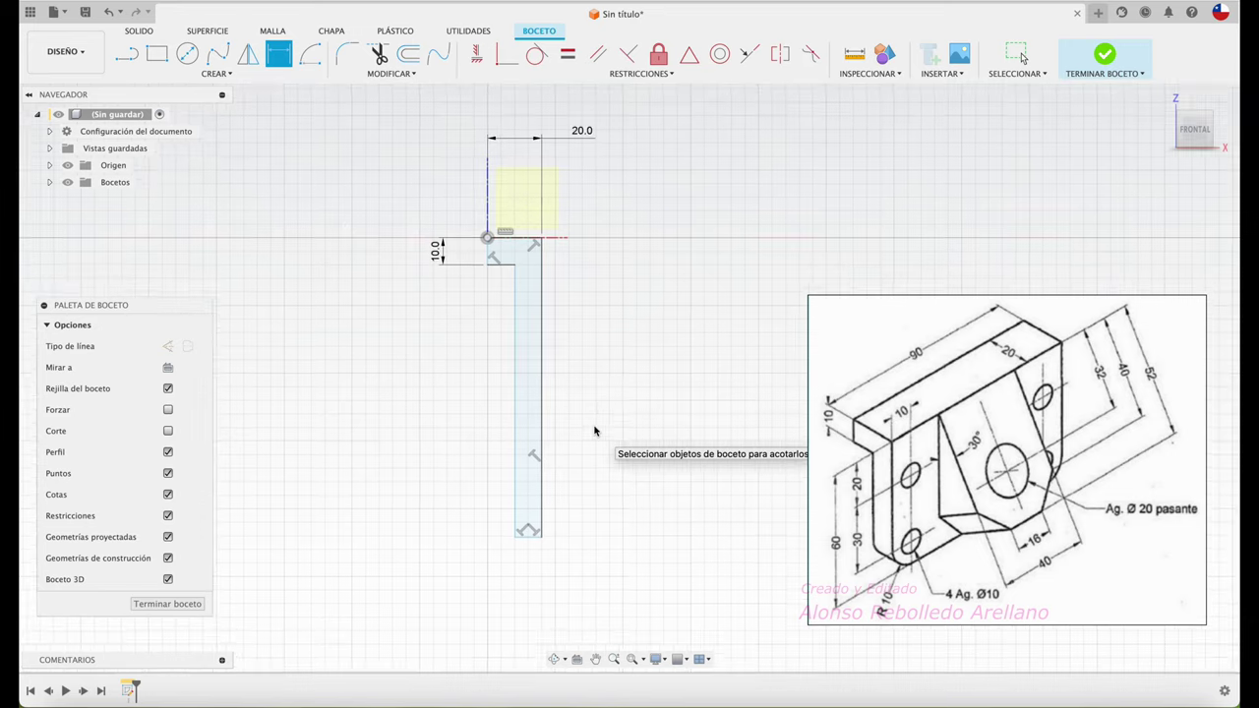
{"action": "left_click", "coordinate": [542, 393]}
{"action": "left_click", "coordinate": [647, 382]}
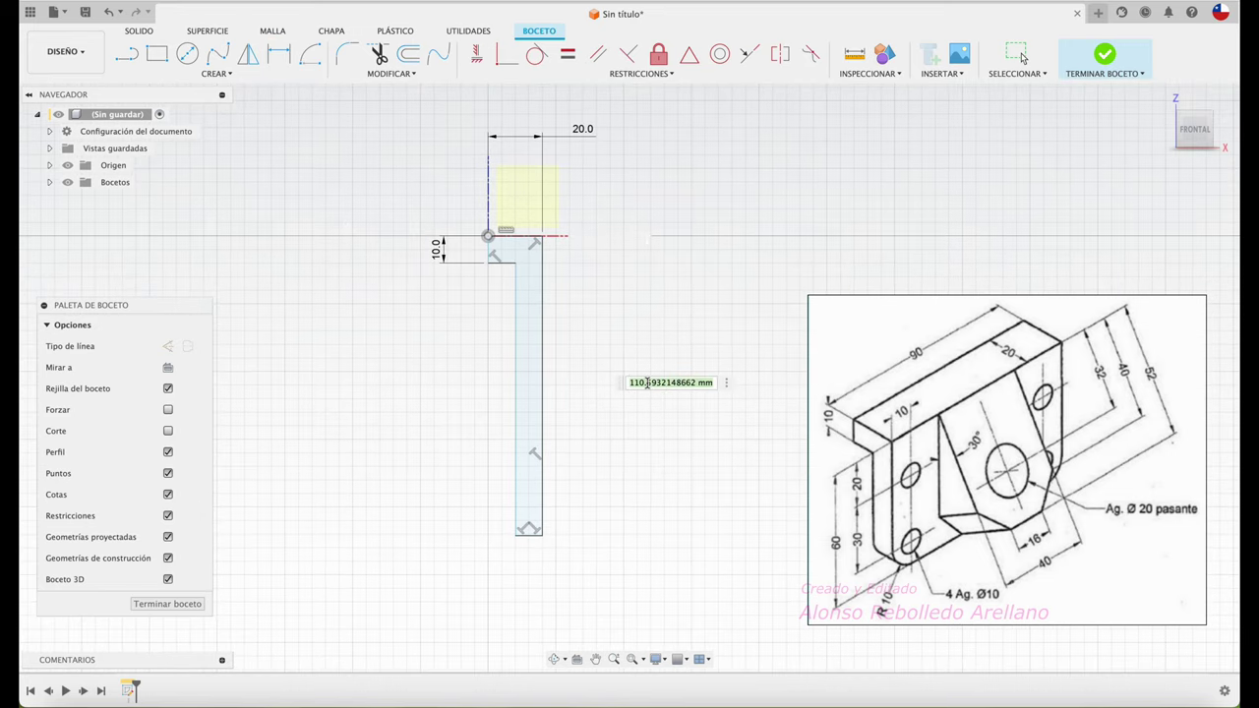
{"action": "type", "text": "60"}
{"action": "key", "text": "Return"}
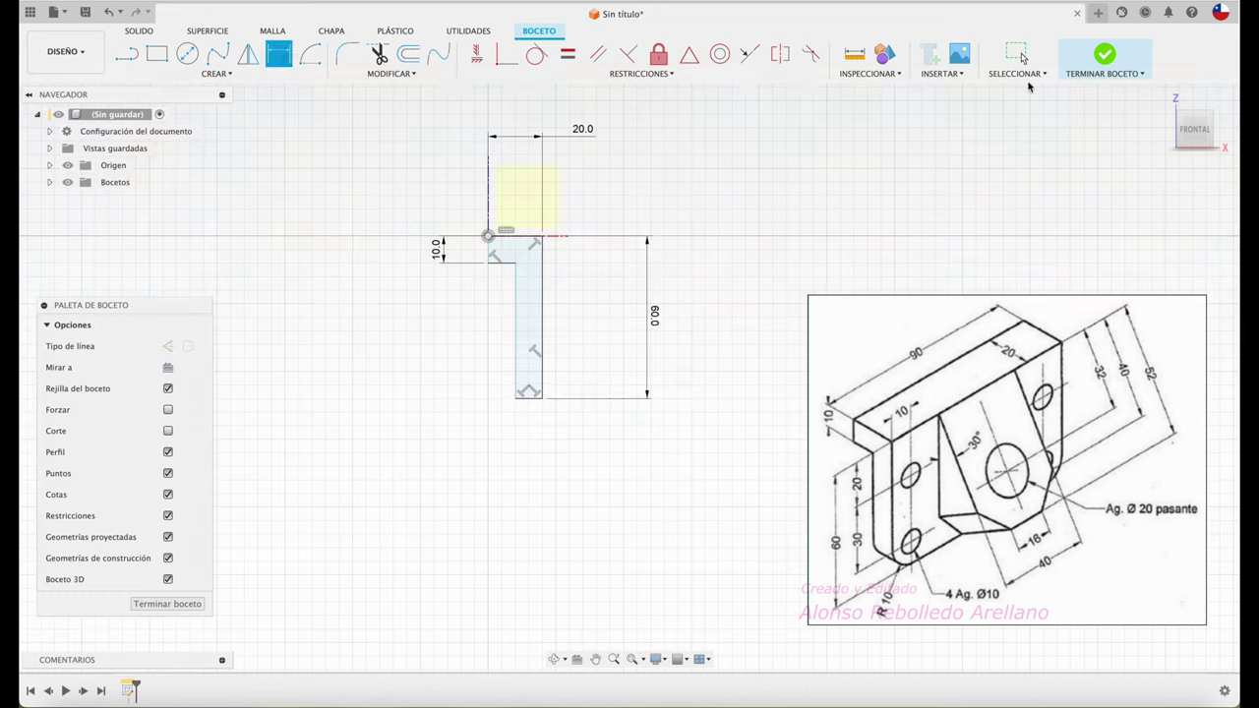
{"action": "left_click", "coordinate": [1103, 55]}
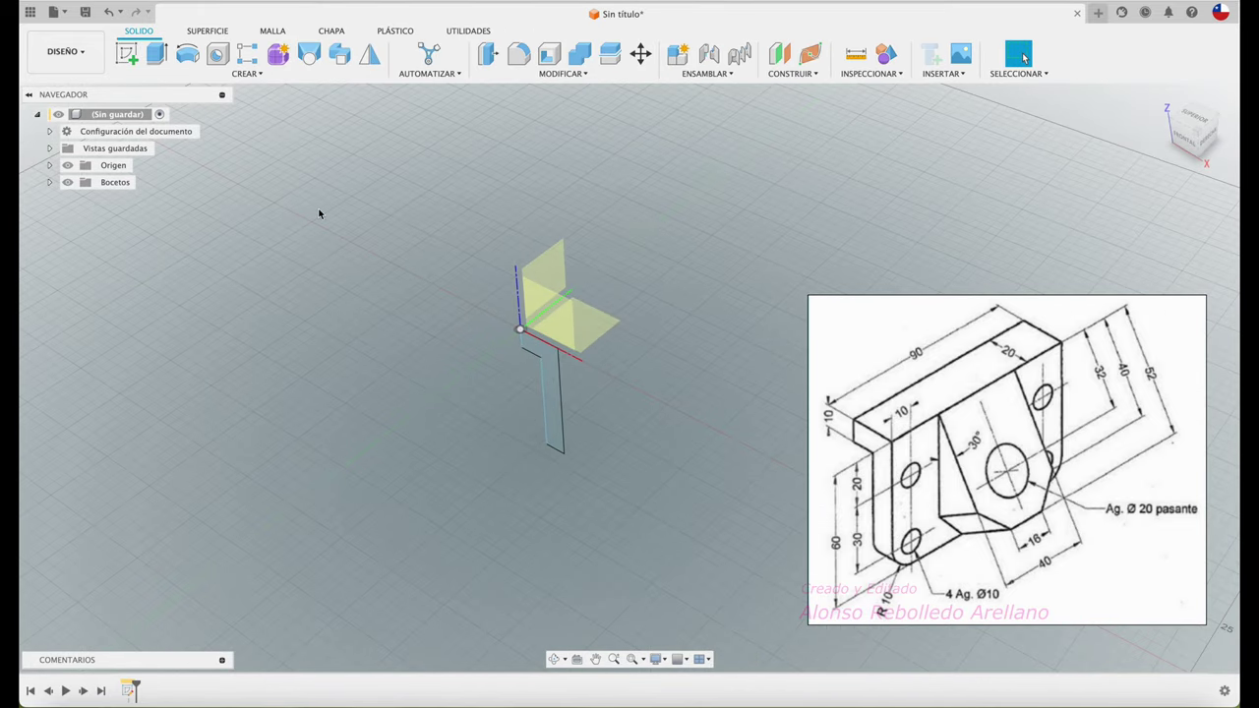
- Extrude the L profile 90 mm into a new solid body
{"action": "key", "text": "e"}
{"action": "left_click_drag", "start_coordinate": [557, 388], "coordinate": [713, 228]}
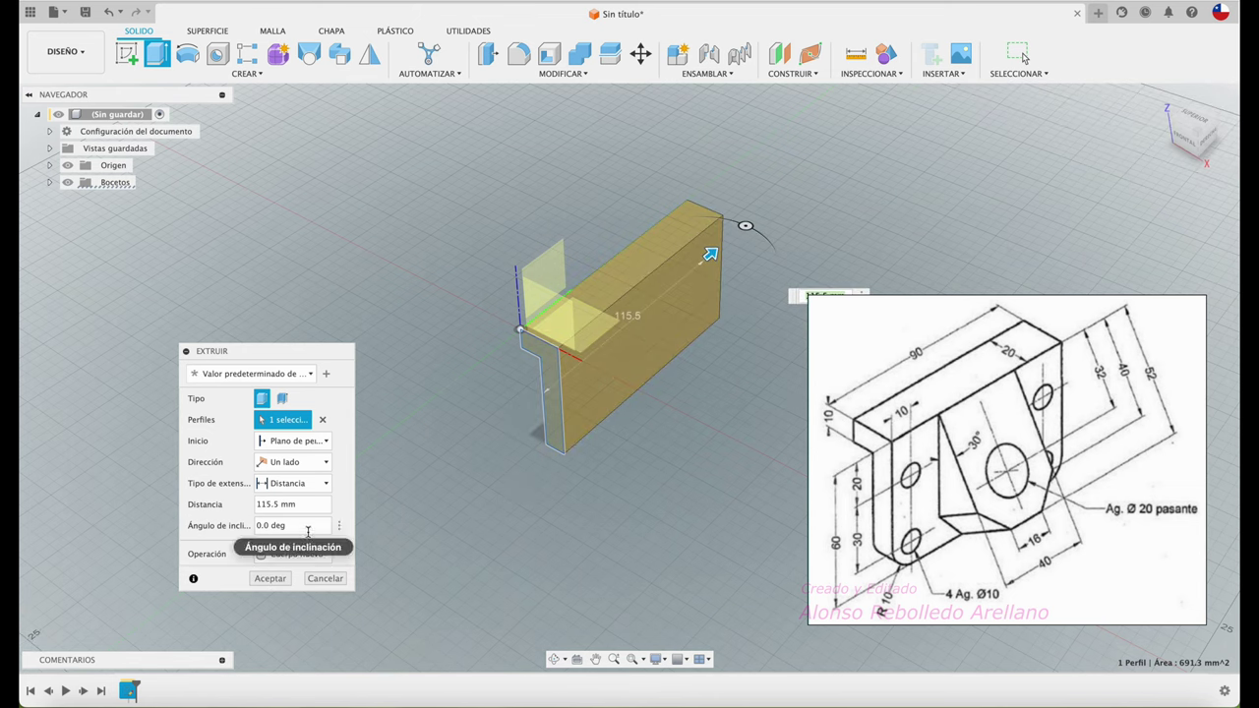
{"action": "left_click", "coordinate": [239, 509]}
{"action": "type", "text": "90"}
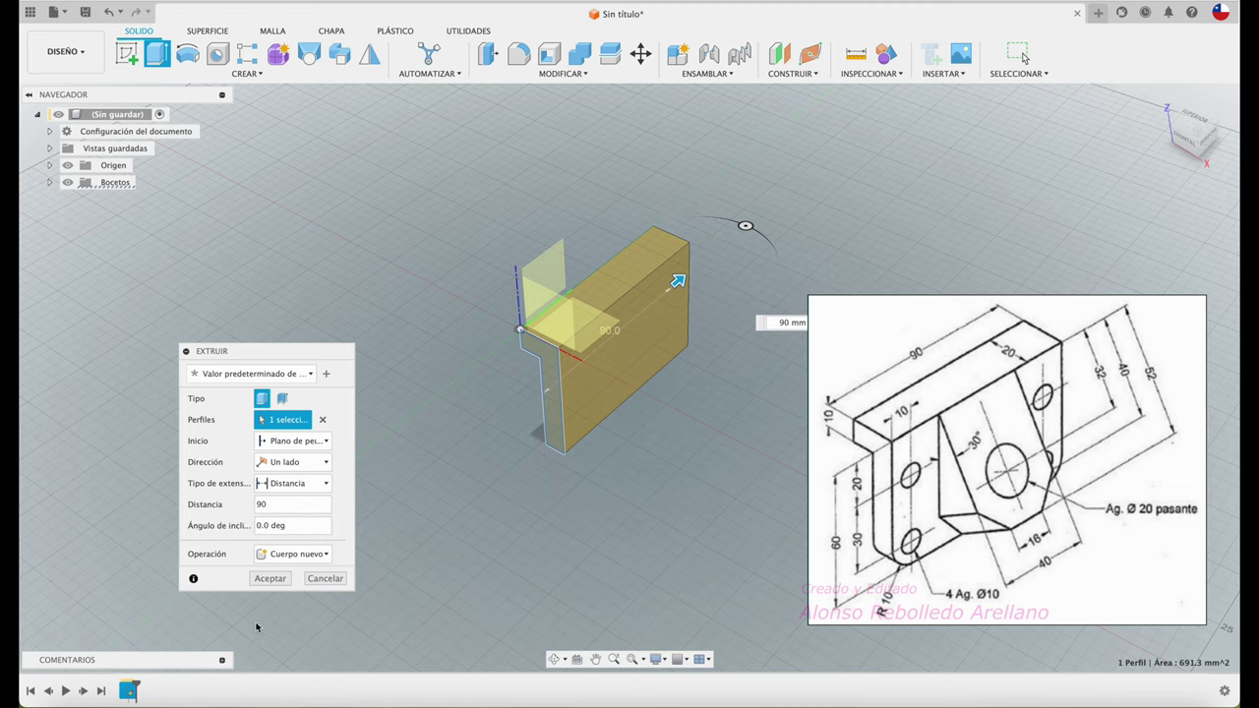
{"action": "left_click", "coordinate": [269, 578]}
{"action": "scroll", "coordinate": [590, 539], "scroll_direction": "up", "scroll_amount": 2}
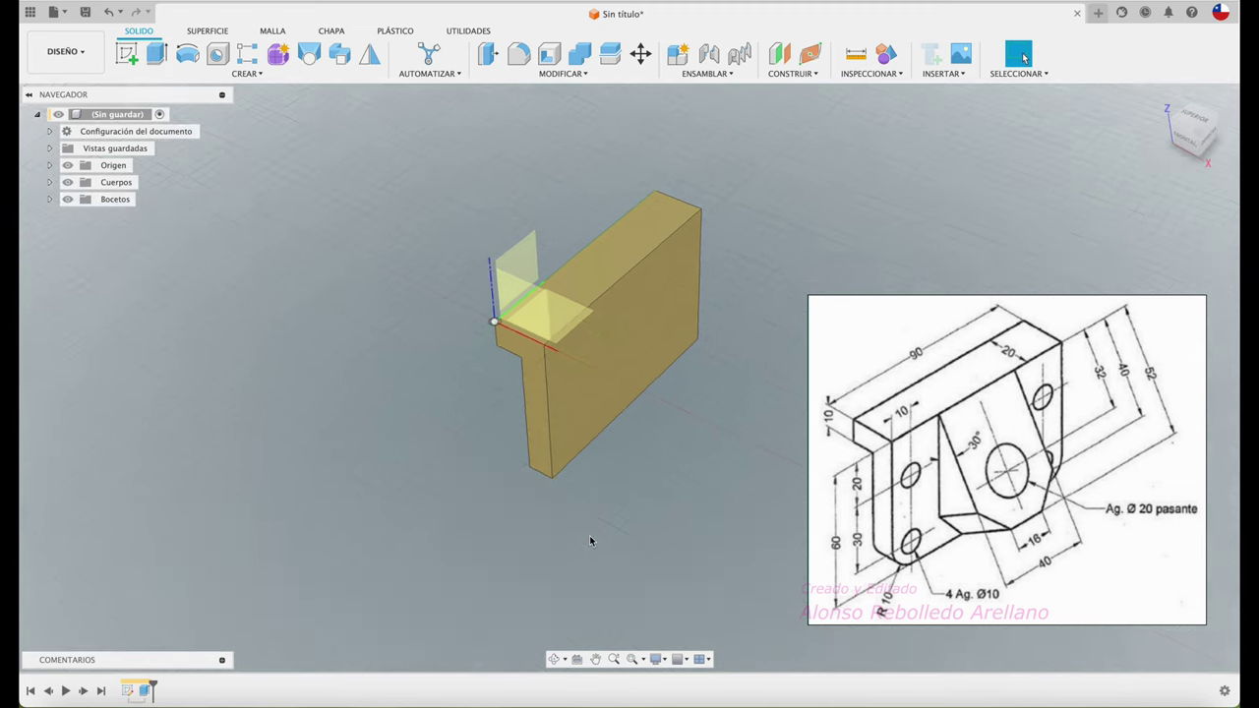
{"action": "scroll", "coordinate": [590, 540], "scroll_direction": "up", "scroll_amount": 2}
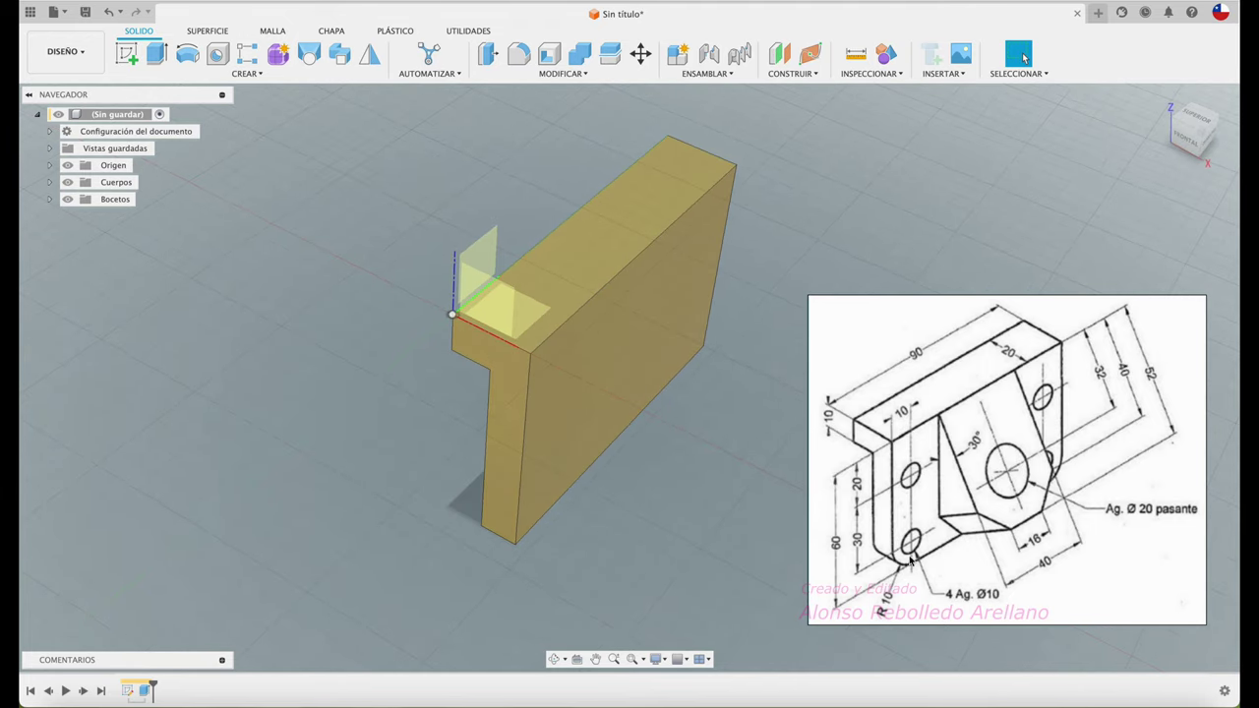
{"action": "middle_click_drag", "start_coordinate": [829, 574], "coordinate": [872, 535], "text": "shift"}
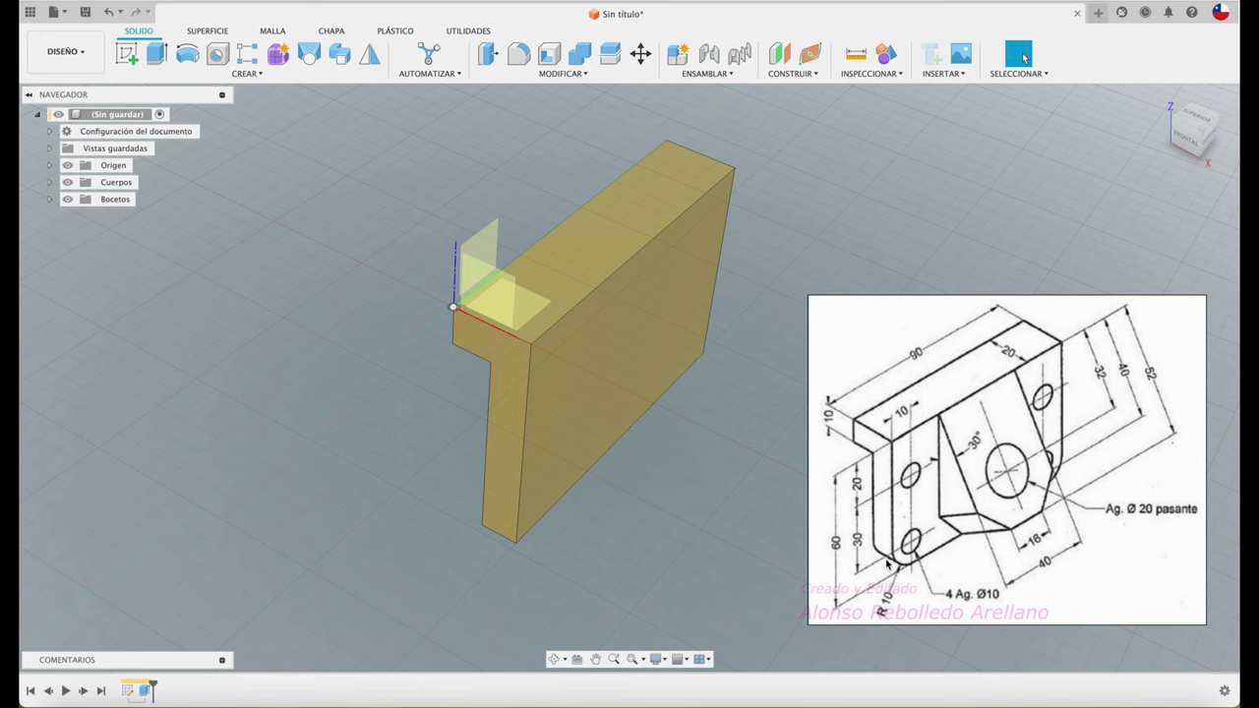
{"action": "mouse_move", "coordinate": [902, 587]}
{"action": "middle_mouse_down", "text": "shift"}
{"action": "mouse_move", "coordinate": [640, 550]}
{"action": "mouse_move", "coordinate": [605, 433]}
{"action": "middle_mouse_up", "text": "shift"}
- Fillet the leg's two bottom edges at 10 mm and begin a sketch on its side face
{"action": "left_click", "coordinate": [519, 54]}
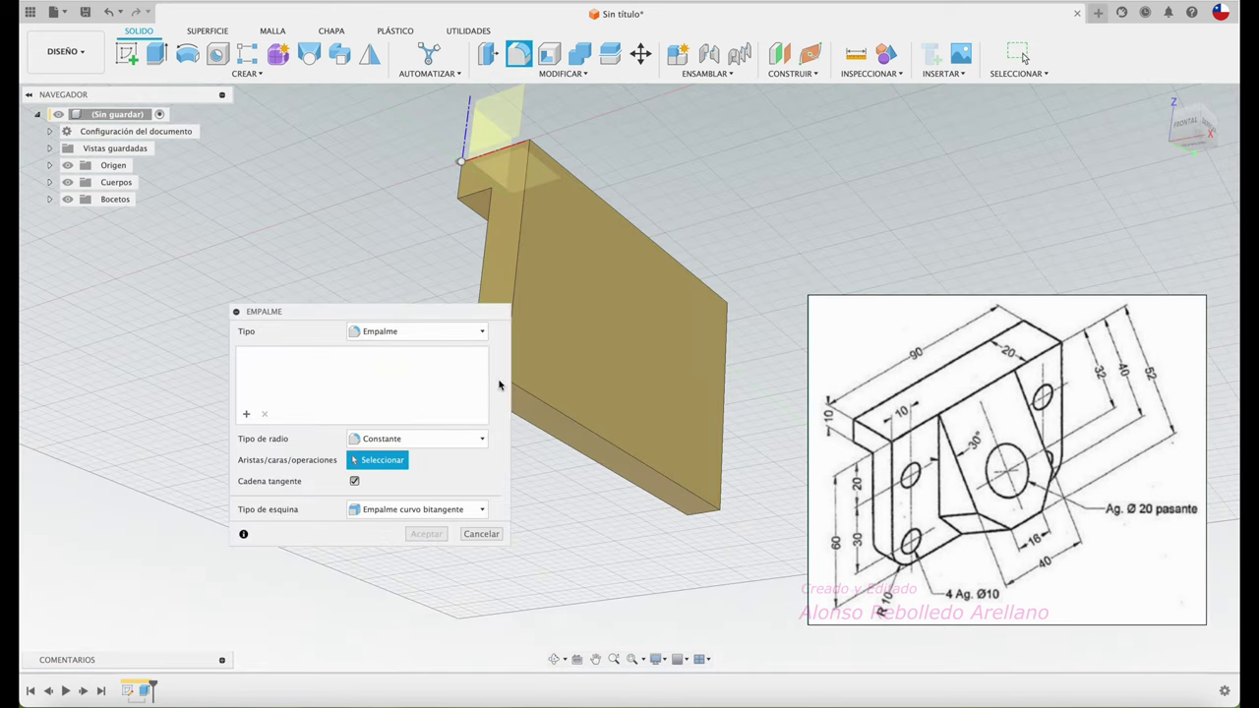
{"action": "middle_click_drag", "start_coordinate": [499, 386], "coordinate": [565, 386]}
{"action": "left_click", "coordinate": [565, 386]}
{"action": "mouse_move", "coordinate": [669, 505]}
{"action": "middle_mouse_down", "text": "shift"}
{"action": "mouse_move", "coordinate": [708, 505]}
{"action": "mouse_move", "coordinate": [732, 440]}
{"action": "middle_mouse_up", "text": "shift"}
{"action": "left_click", "coordinate": [732, 439]}
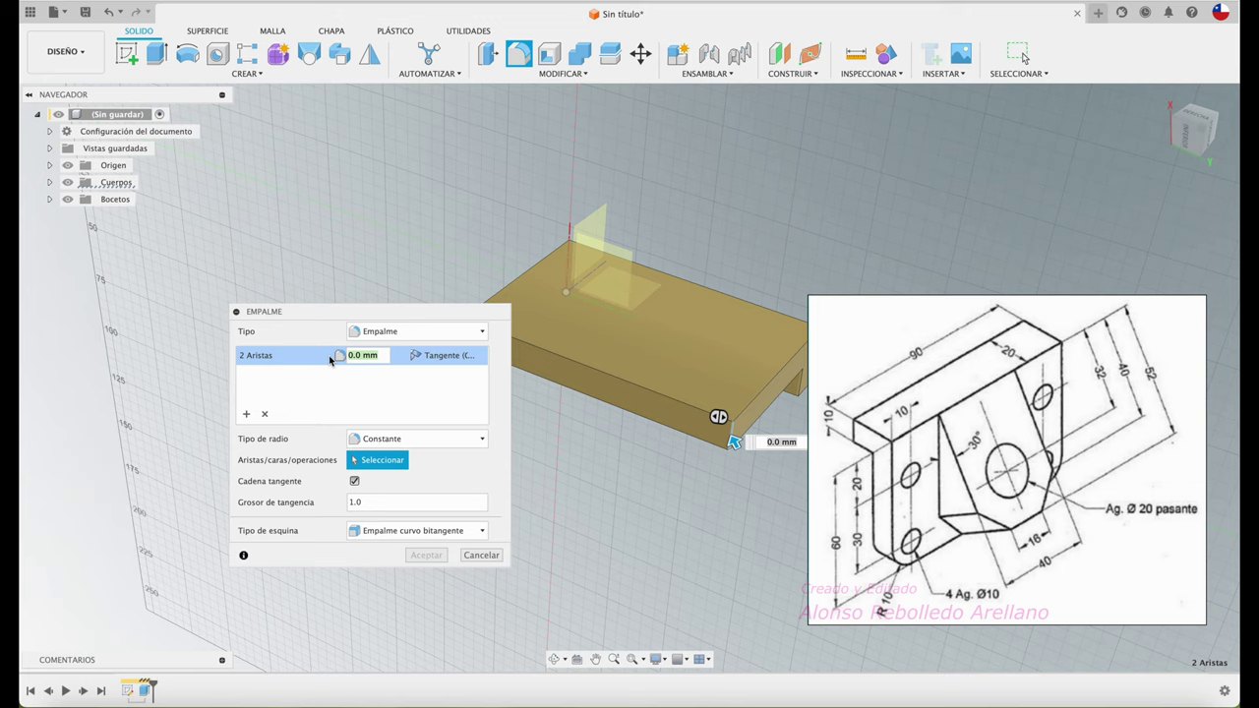
{"action": "type", "text": "10"}
{"action": "key", "text": "Return"}
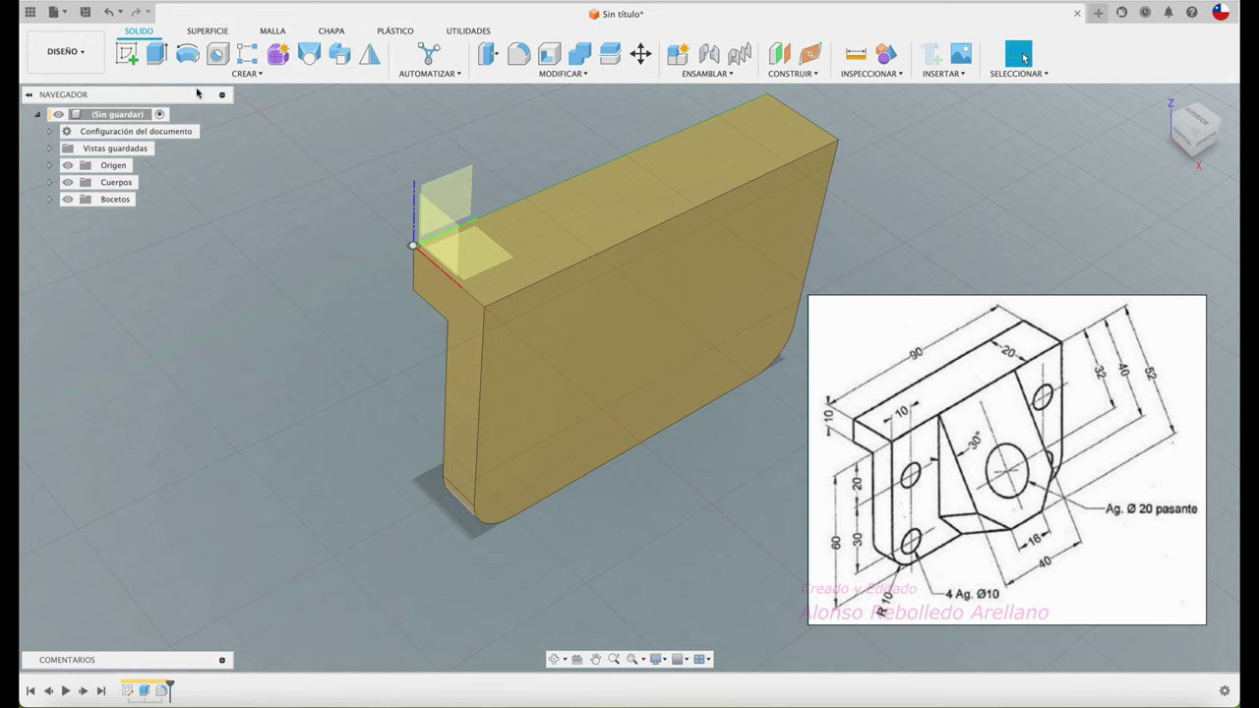
{"action": "left_click", "coordinate": [126, 54]}
{"action": "left_click", "coordinate": [514, 376]}
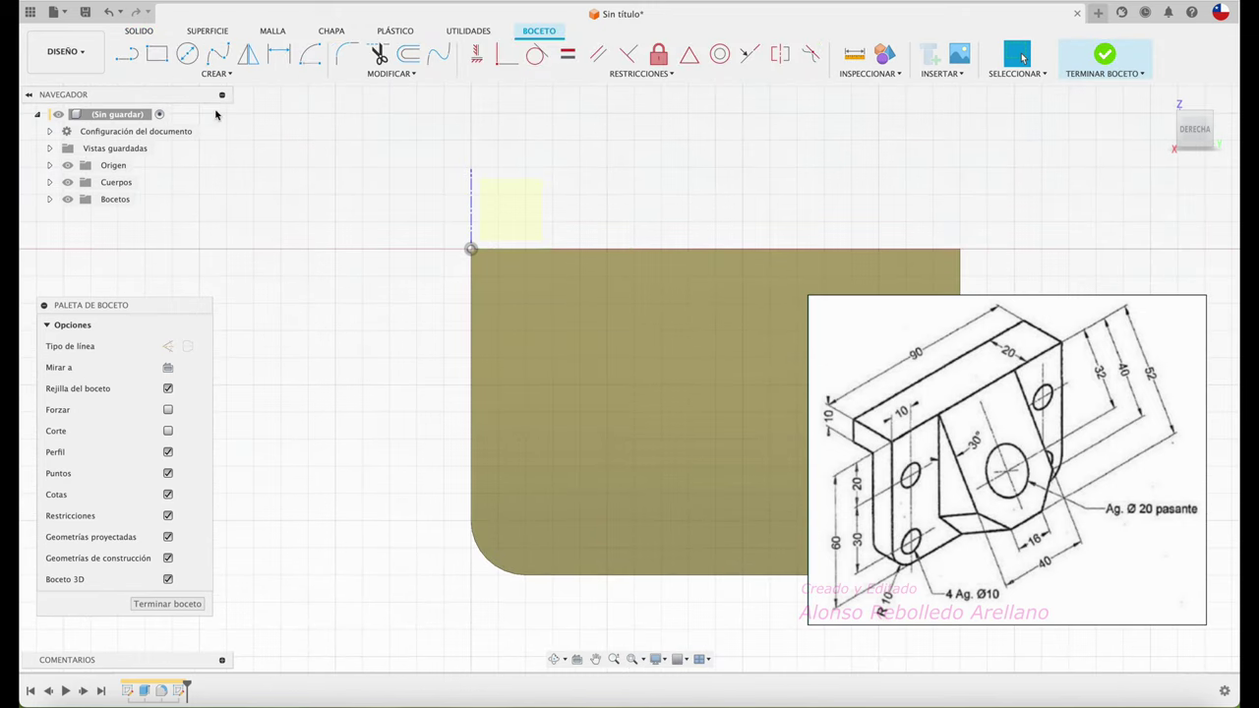
- Draw a Ø10 circle near the plate's lower-left corner
{"action": "left_click", "coordinate": [187, 55]}
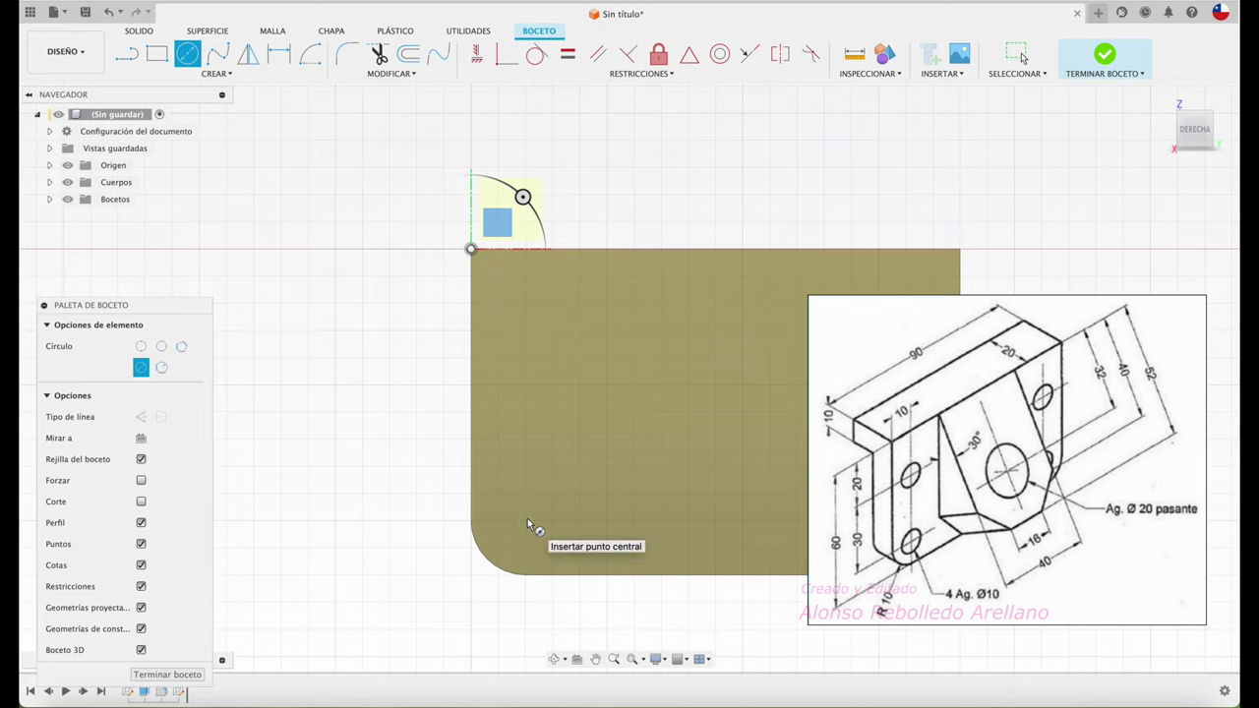
{"action": "left_click", "coordinate": [526, 519]}
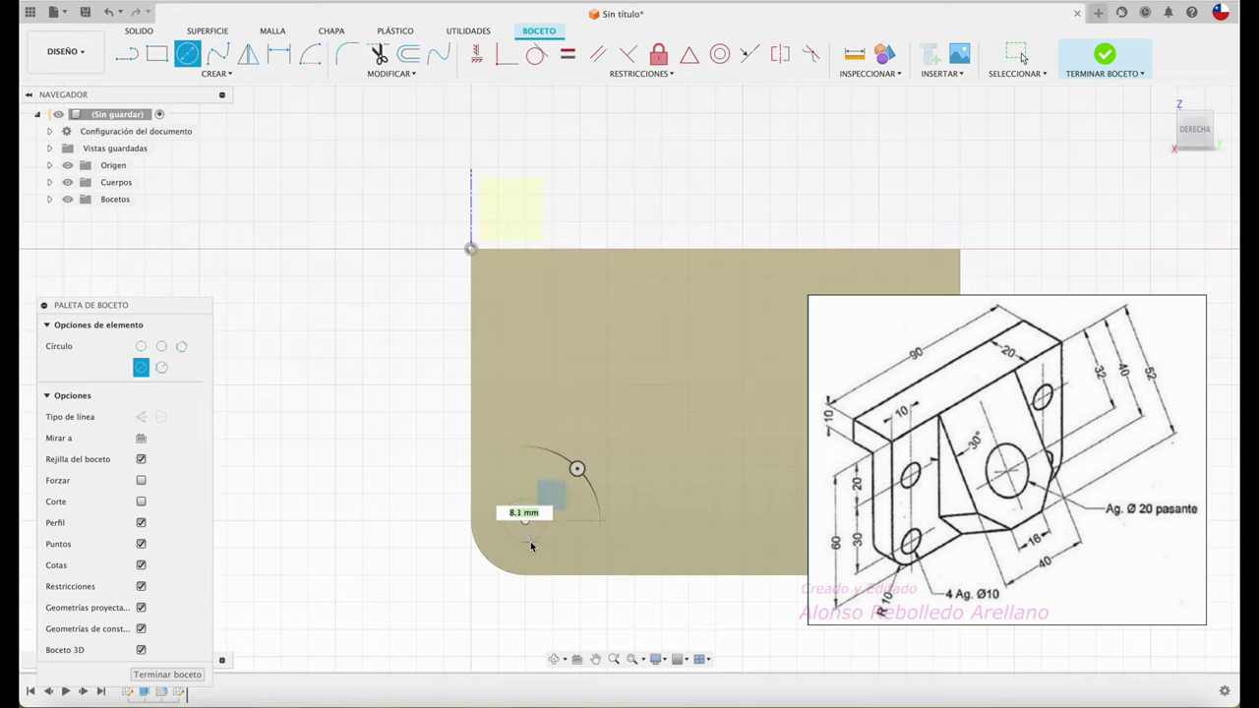
{"action": "type", "text": "10"}
{"action": "key", "text": "Return"}
{"action": "key", "text": "Escape"}
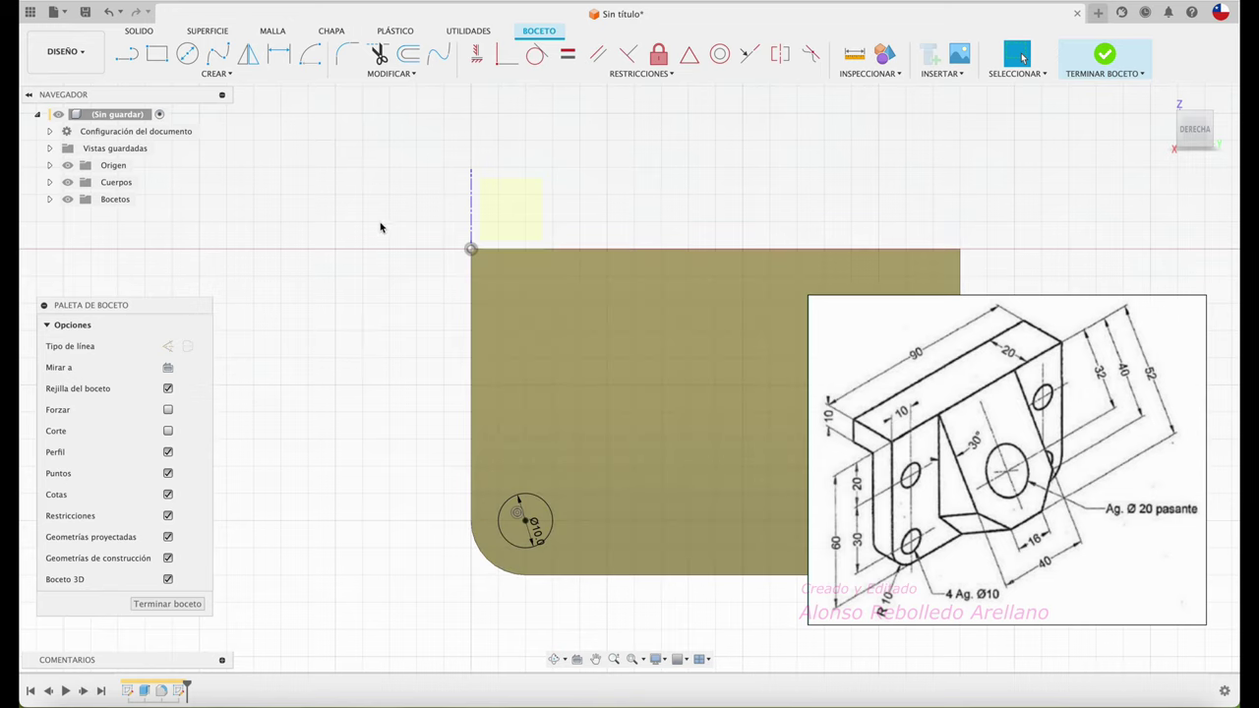
- Draw a second circle above the first and dimension its diameter to 10 mm
{"action": "left_click", "coordinate": [189, 55]}
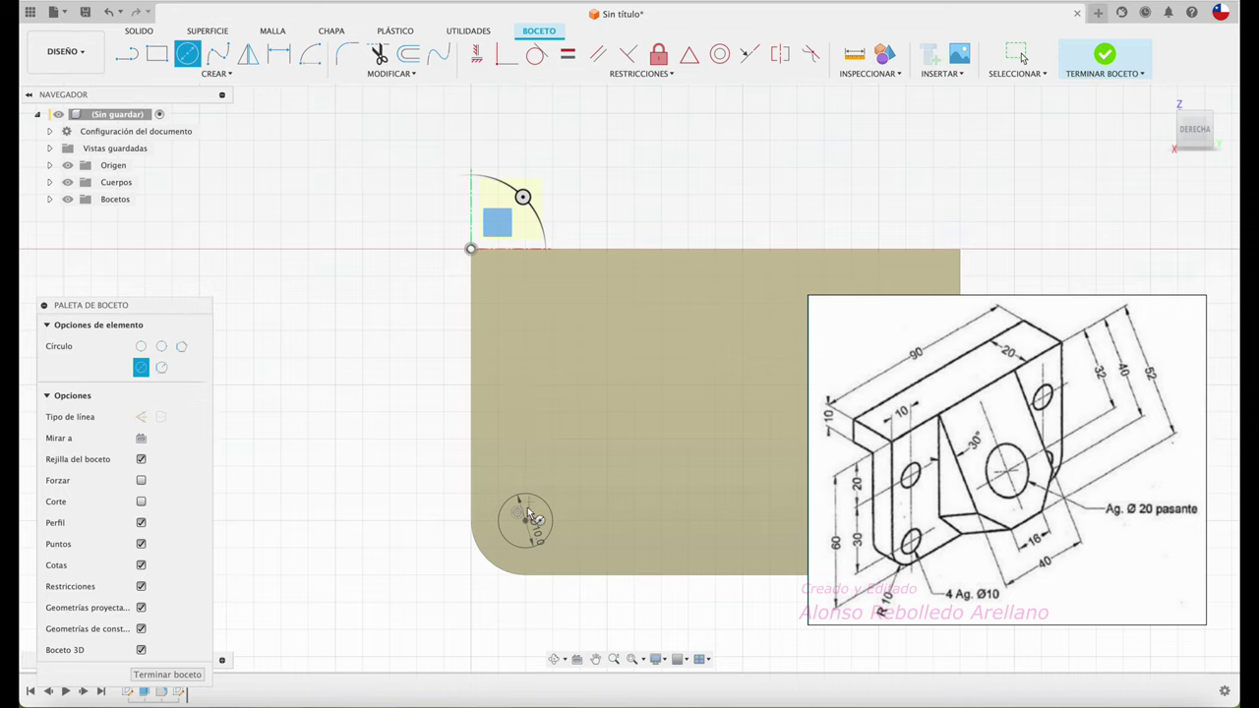
{"action": "left_click", "coordinate": [529, 525]}
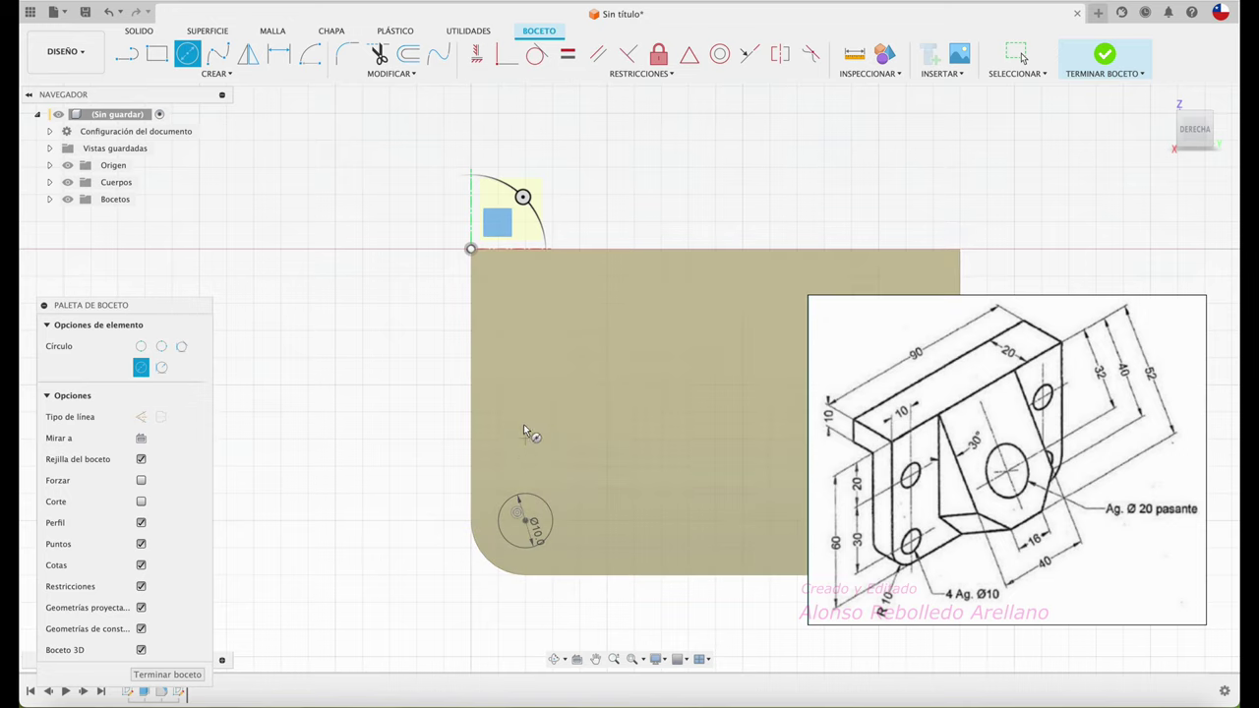
{"action": "left_click", "coordinate": [525, 360]}
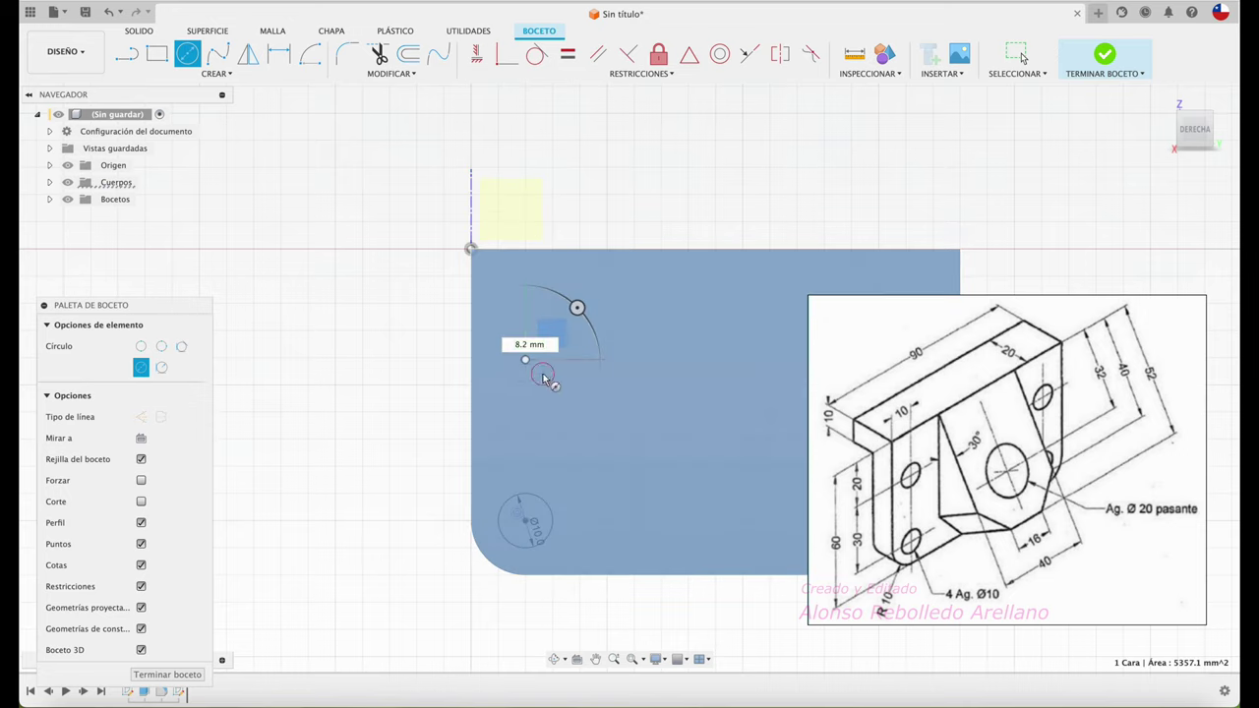
{"action": "left_click", "coordinate": [542, 373]}
{"action": "key", "text": "d"}
{"action": "left_click", "coordinate": [546, 360]}
{"action": "left_click", "coordinate": [639, 175]}
{"action": "type", "text": "10"}
{"action": "key", "text": "Return"}
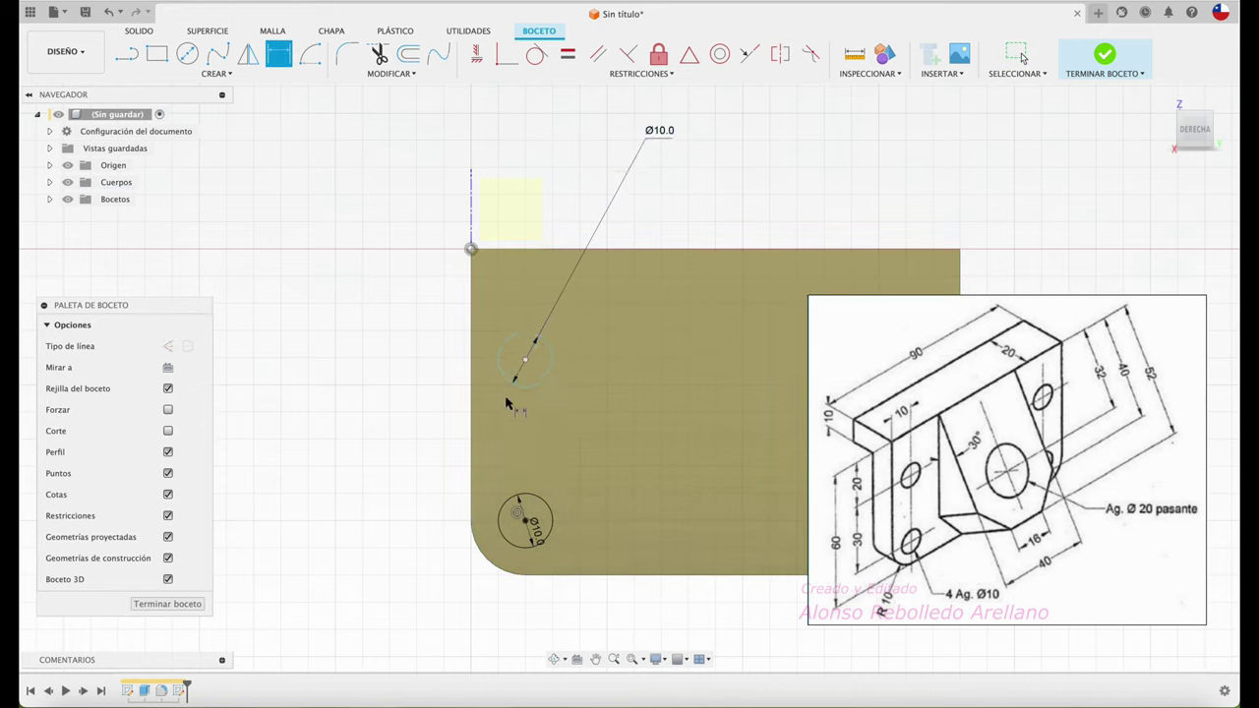
- Space the circle centres 30 mm apart and 10 mm from the plate's left edge
{"action": "left_click", "coordinate": [537, 385]}
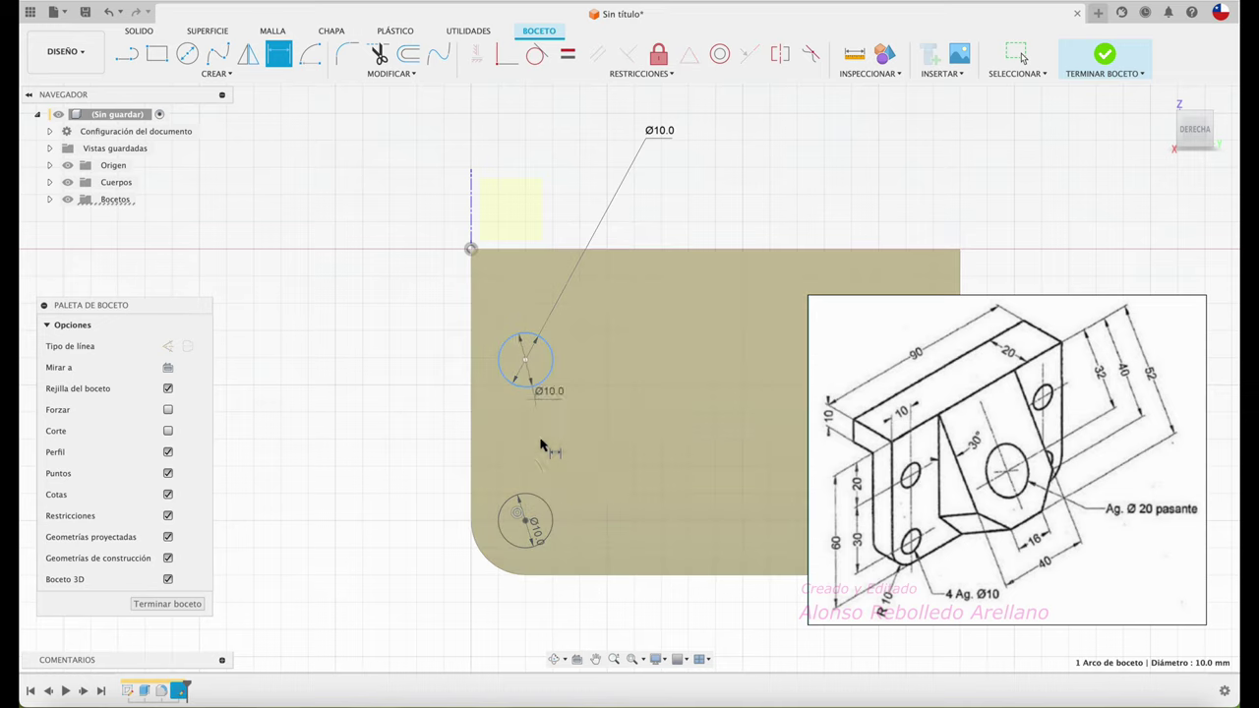
{"action": "left_click", "coordinate": [547, 510]}
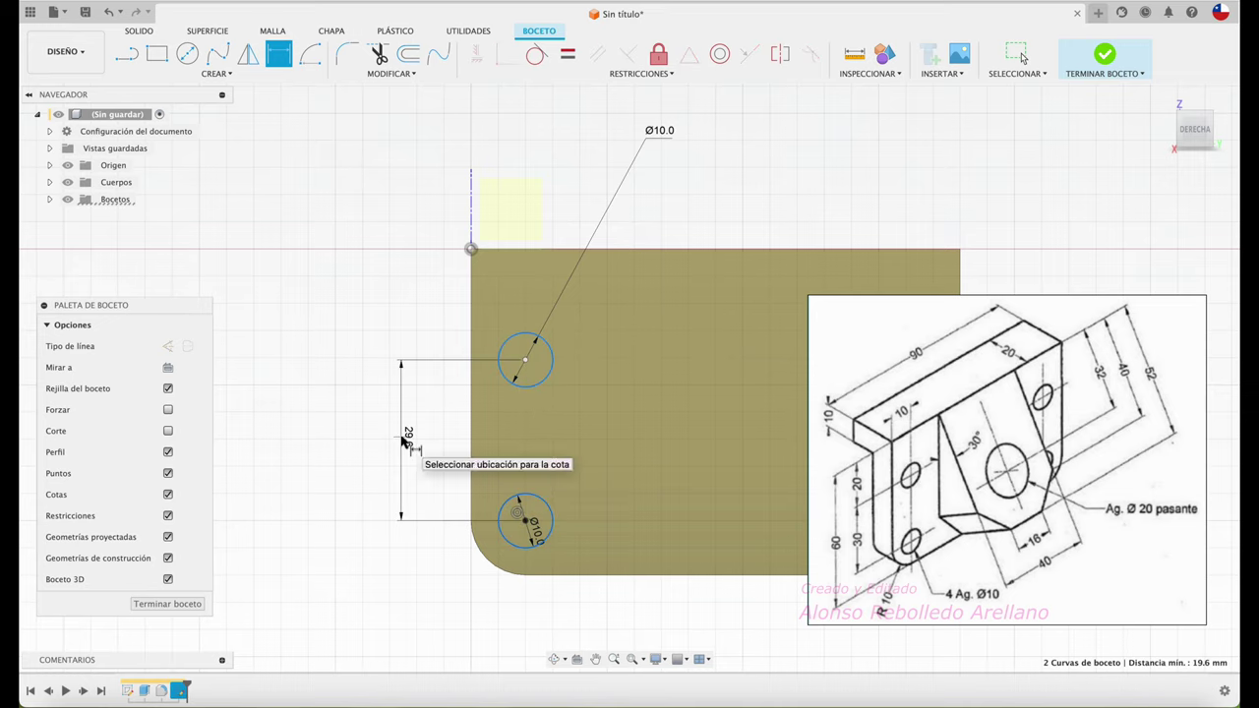
{"action": "left_click", "coordinate": [403, 439]}
{"action": "type", "text": "3"}
{"action": "key", "text": "Return"}
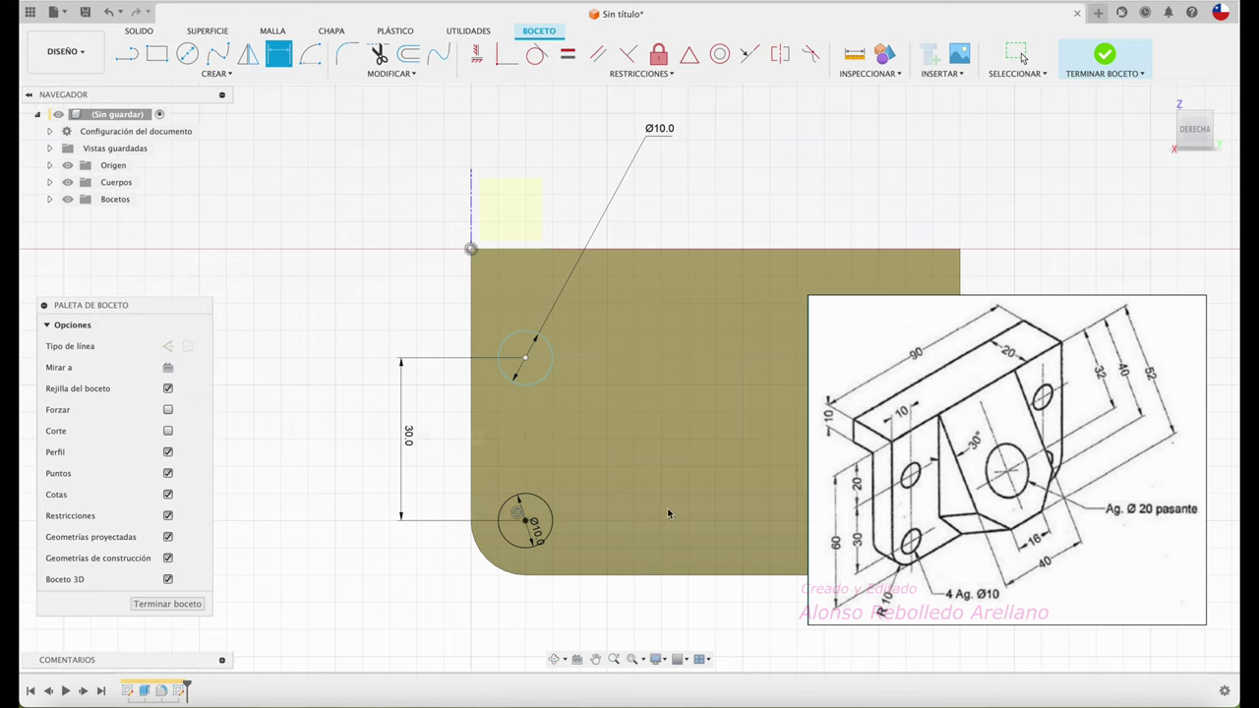
{"action": "left_click", "coordinate": [472, 342]}
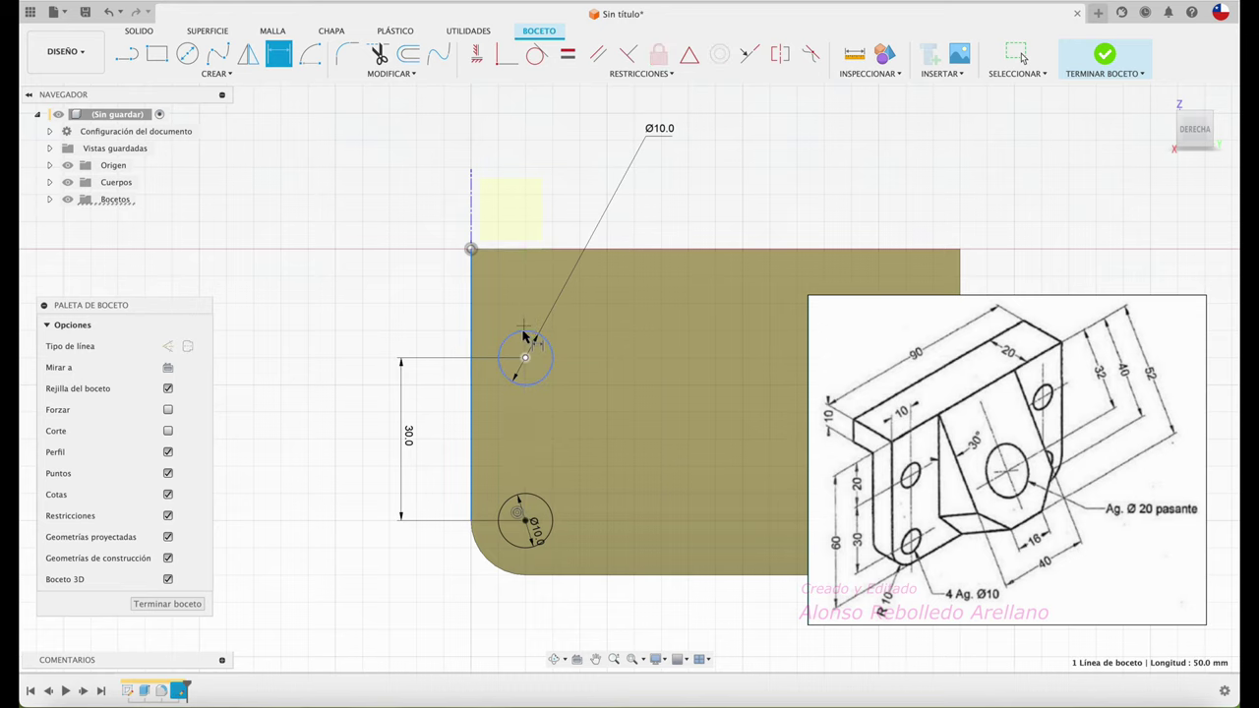
{"action": "left_click", "coordinate": [524, 334]}
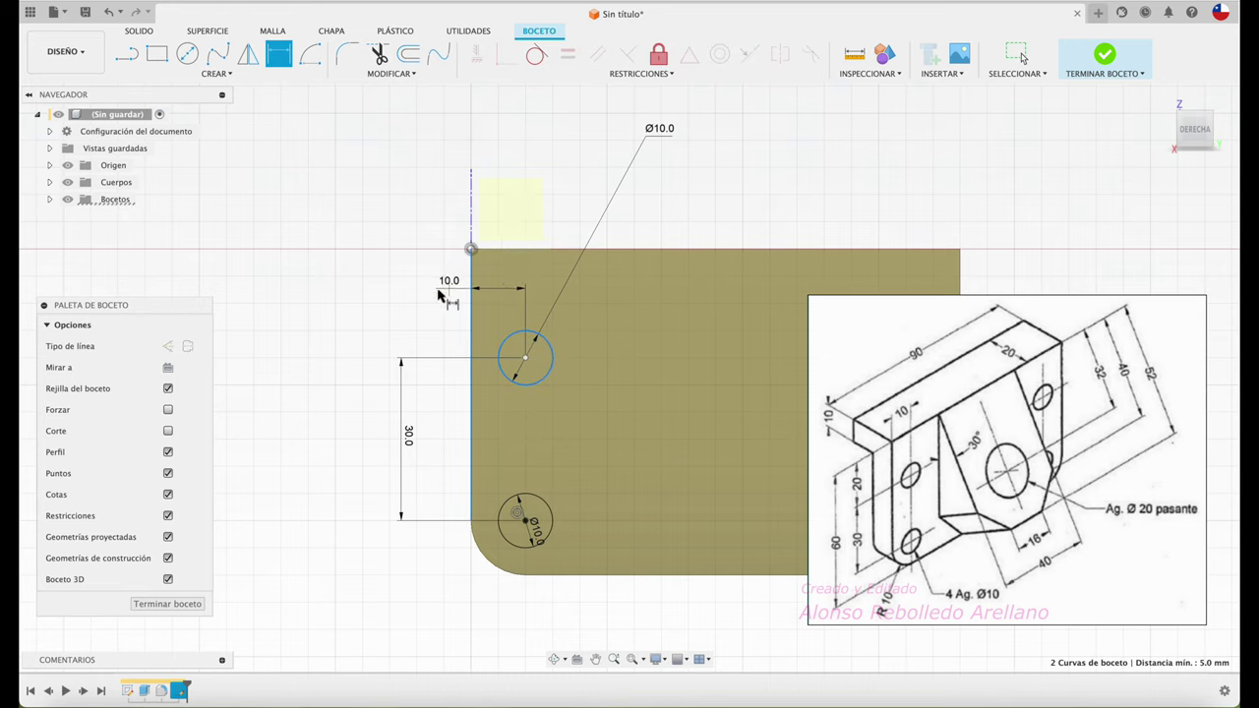
{"action": "left_click", "coordinate": [413, 289]}
{"action": "key", "text": "Return"}
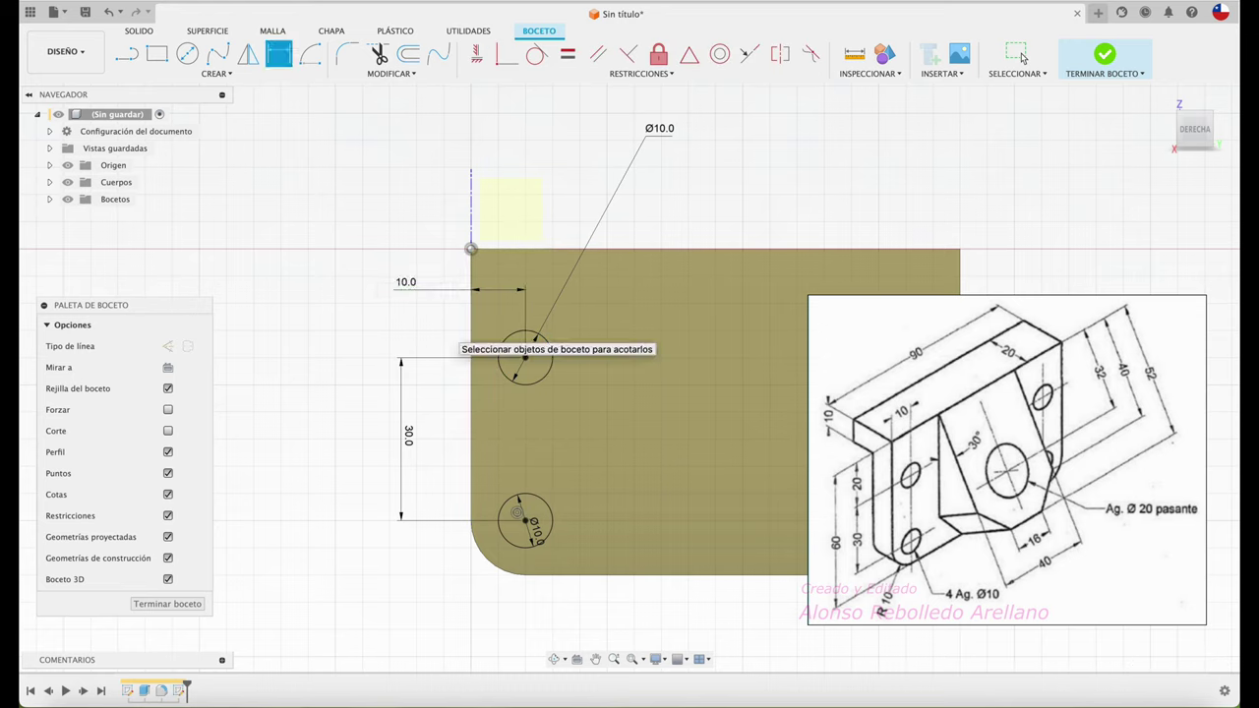
{"action": "scroll", "coordinate": [438, 354], "scroll_direction": "down", "scroll_amount": 2}
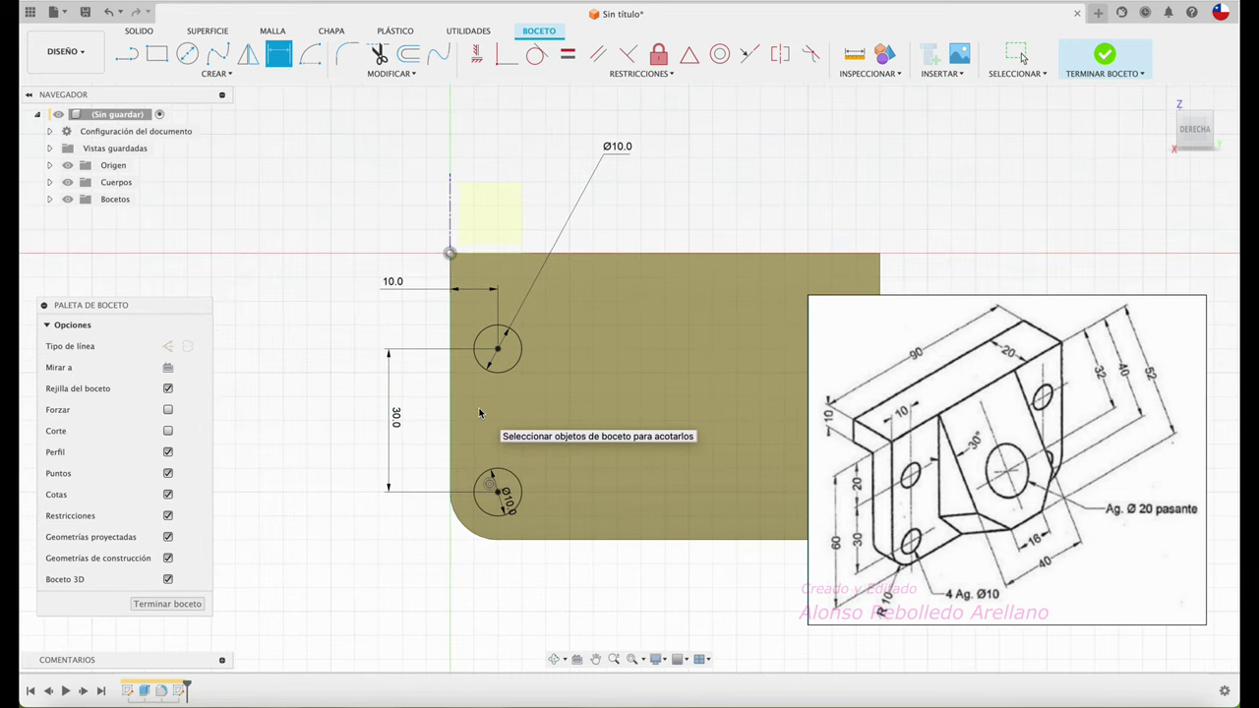
{"action": "scroll", "coordinate": [548, 489], "scroll_direction": "right", "scroll_amount": 3}
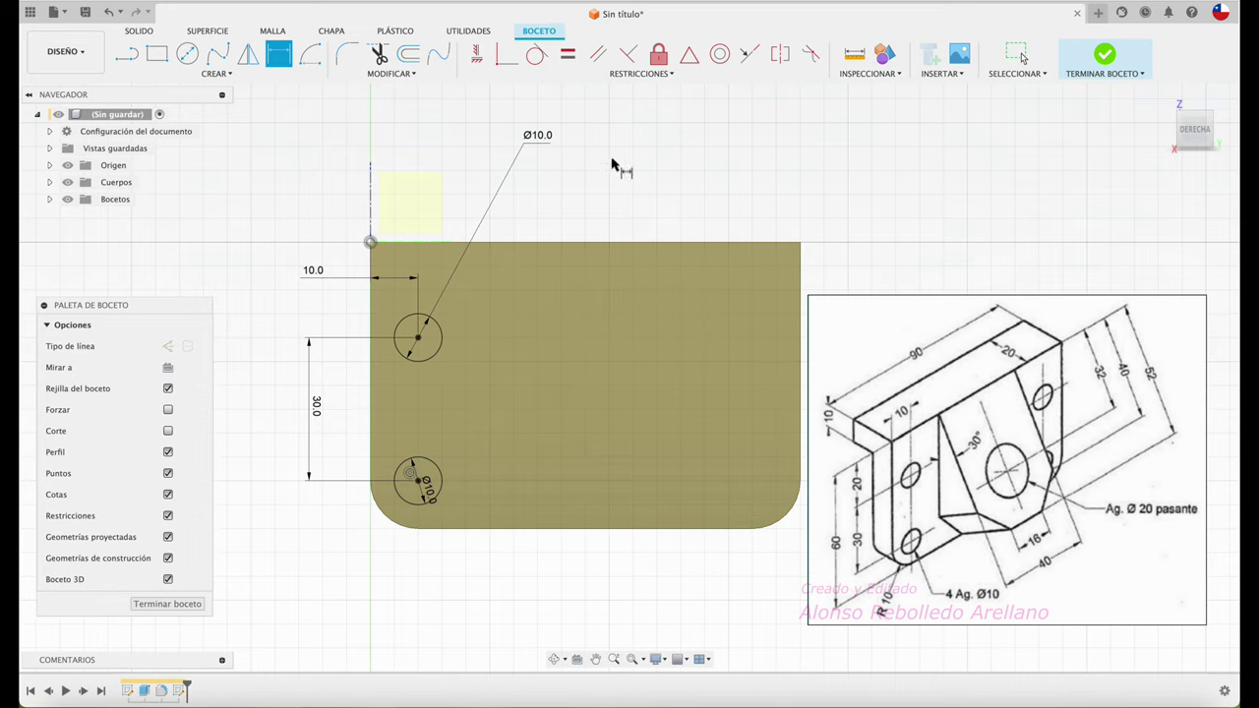
{"action": "left_click", "coordinate": [129, 56]}
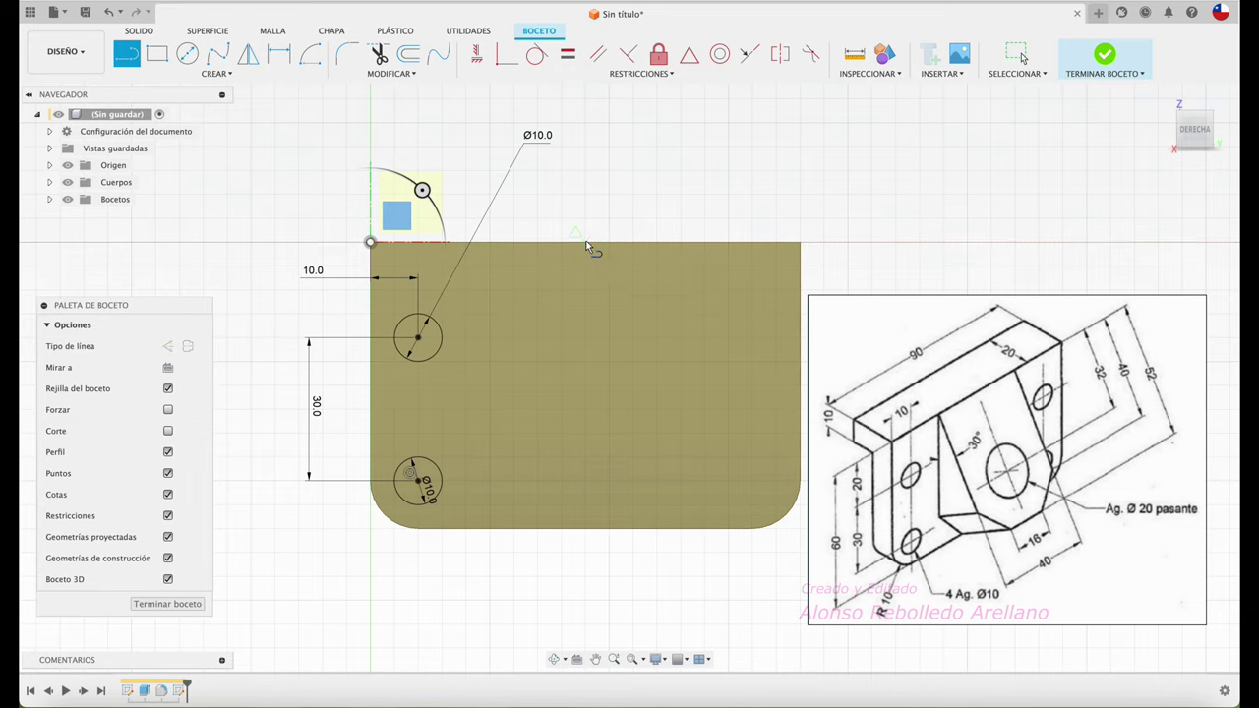
- Draw a vertical construction line down the plate from its top edge
{"action": "left_click", "coordinate": [585, 242]}
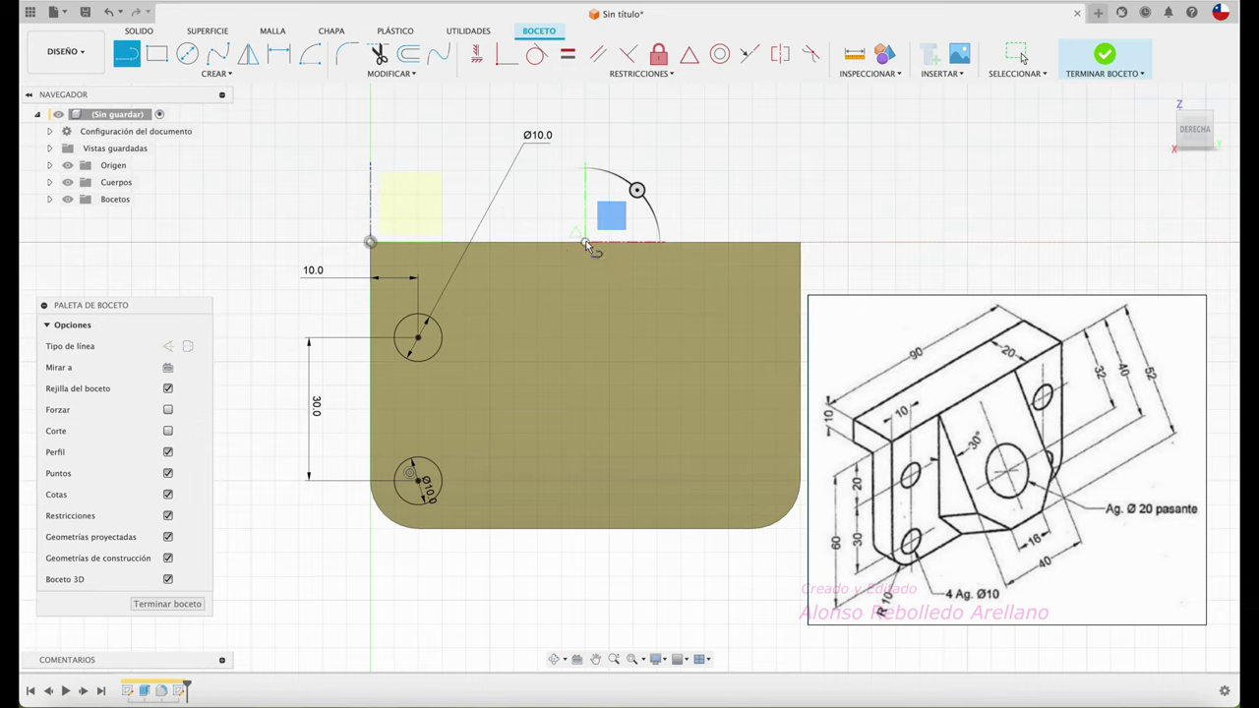
{"action": "left_click", "coordinate": [585, 593]}
{"action": "key", "text": "Escape"}
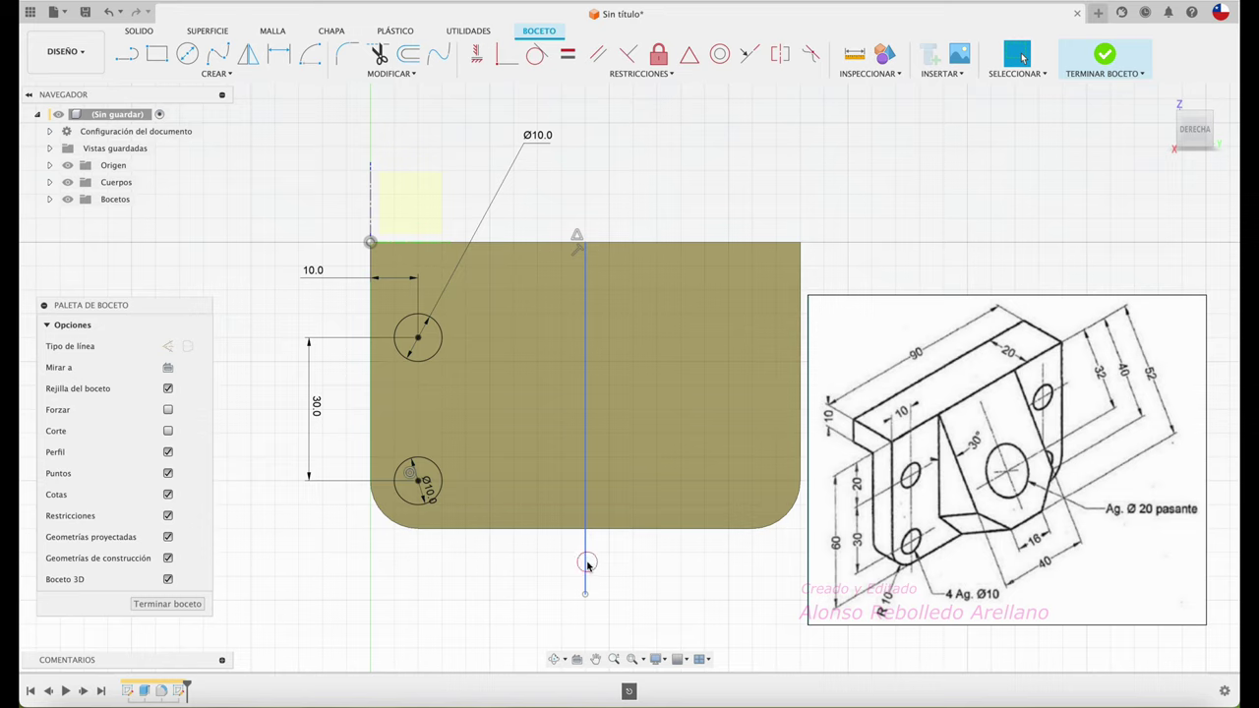
{"action": "left_click", "coordinate": [585, 562]}
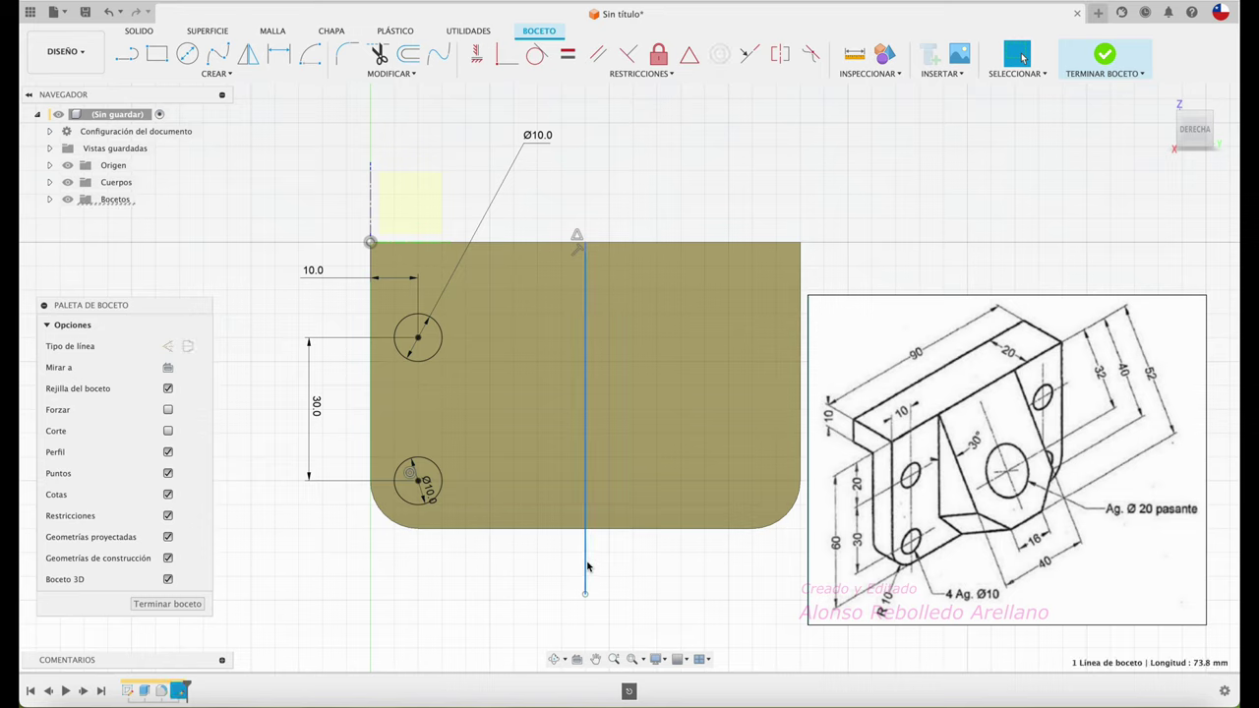
{"action": "left_click", "coordinate": [187, 347]}
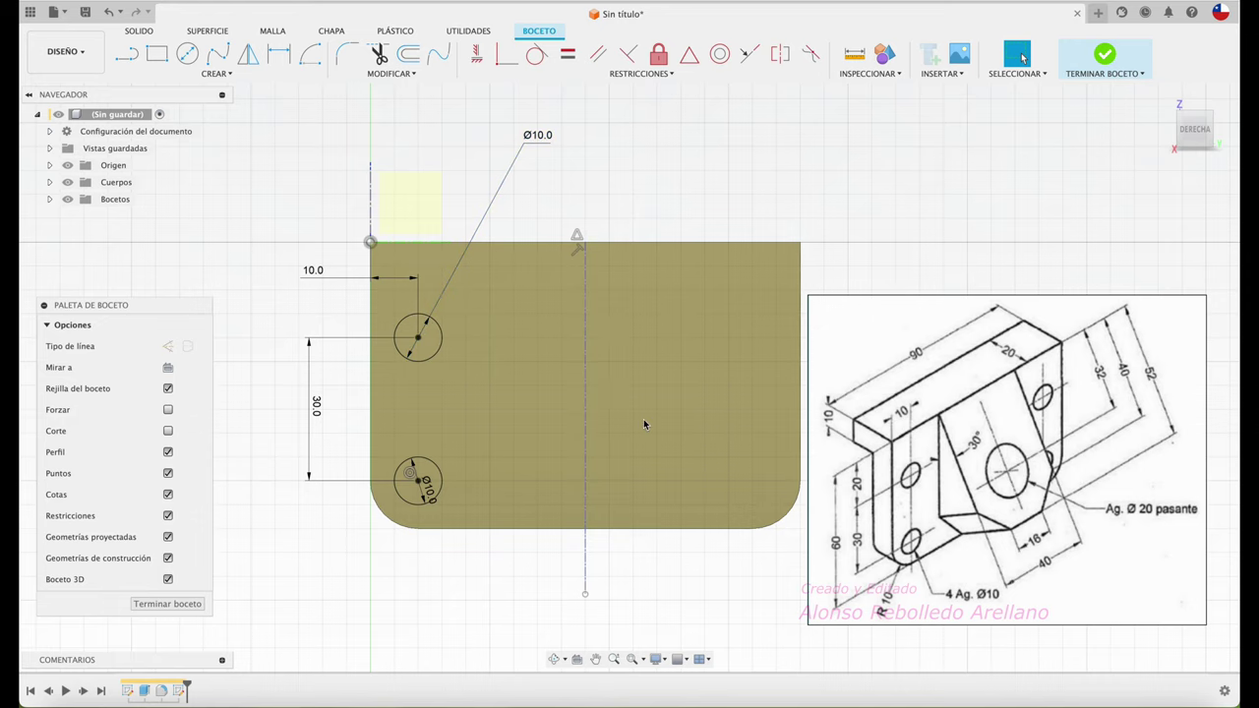
- Mirror both left circles across the construction line to the right side
{"action": "left_click", "coordinate": [248, 54]}
{"action": "left_click_drag", "start_coordinate": [389, 300], "coordinate": [457, 520]}
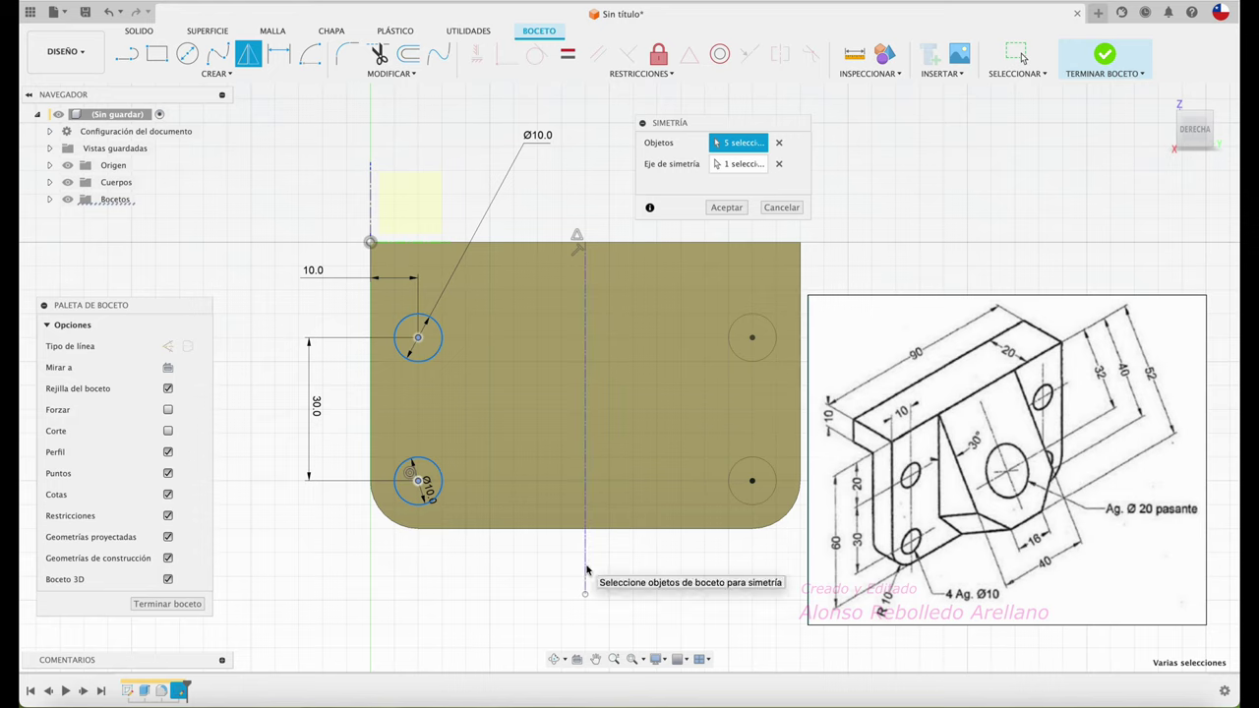
{"action": "left_click", "coordinate": [727, 207]}
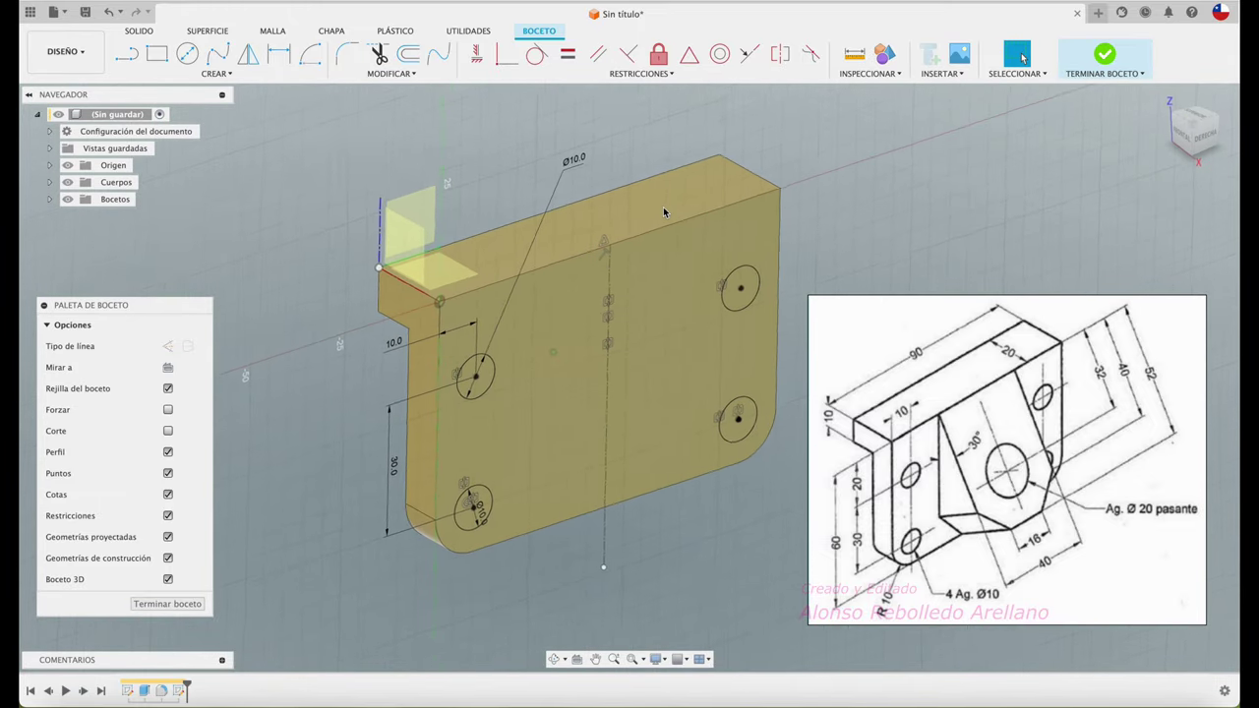
- Extrude-cut the four Ø10 circle profiles through the plate as holes
{"action": "key", "text": "e"}
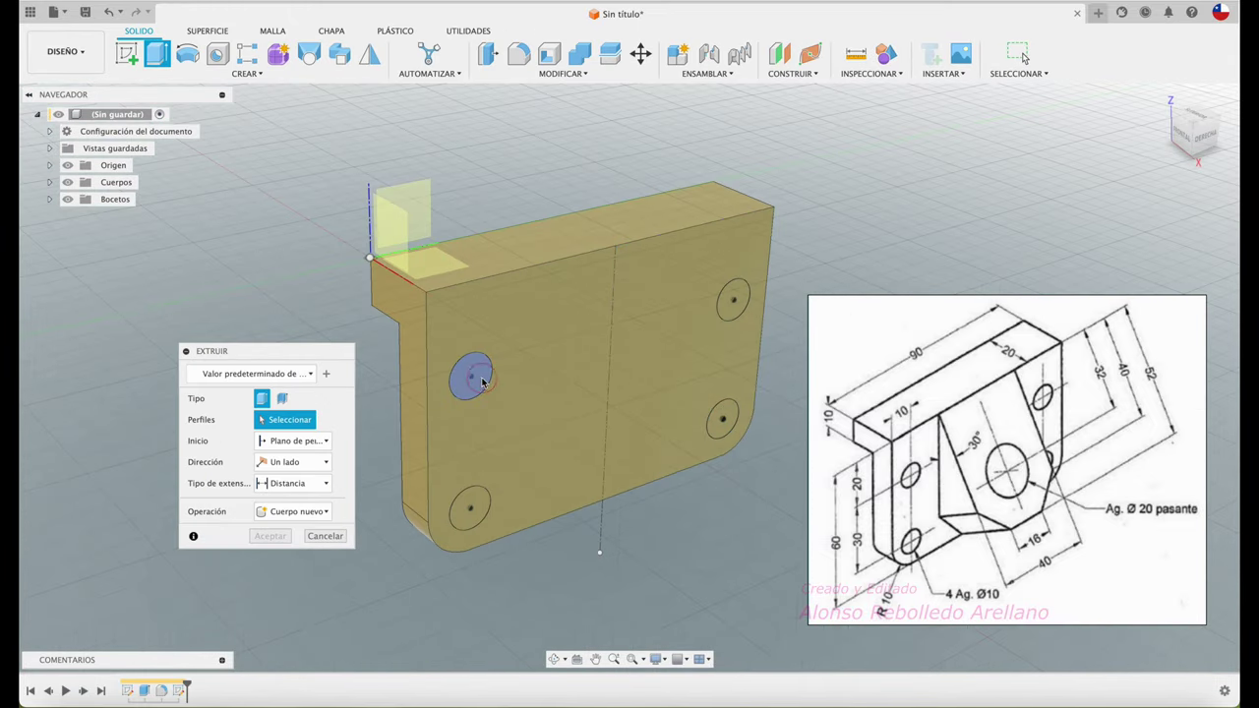
{"action": "left_click", "coordinate": [481, 383]}
{"action": "left_click", "coordinate": [470, 508]}
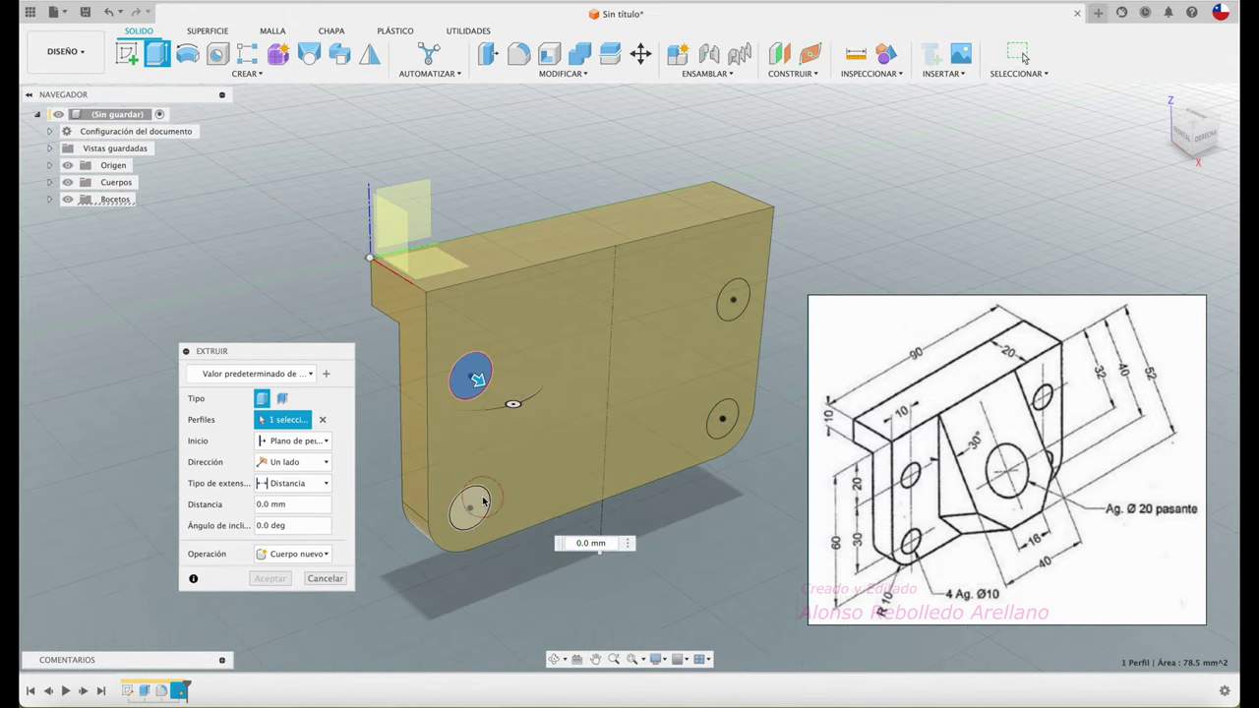
{"action": "left_click", "coordinate": [719, 421]}
{"action": "left_click", "coordinate": [732, 300]}
{"action": "left_click_drag", "start_coordinate": [741, 304], "coordinate": [448, 160]}
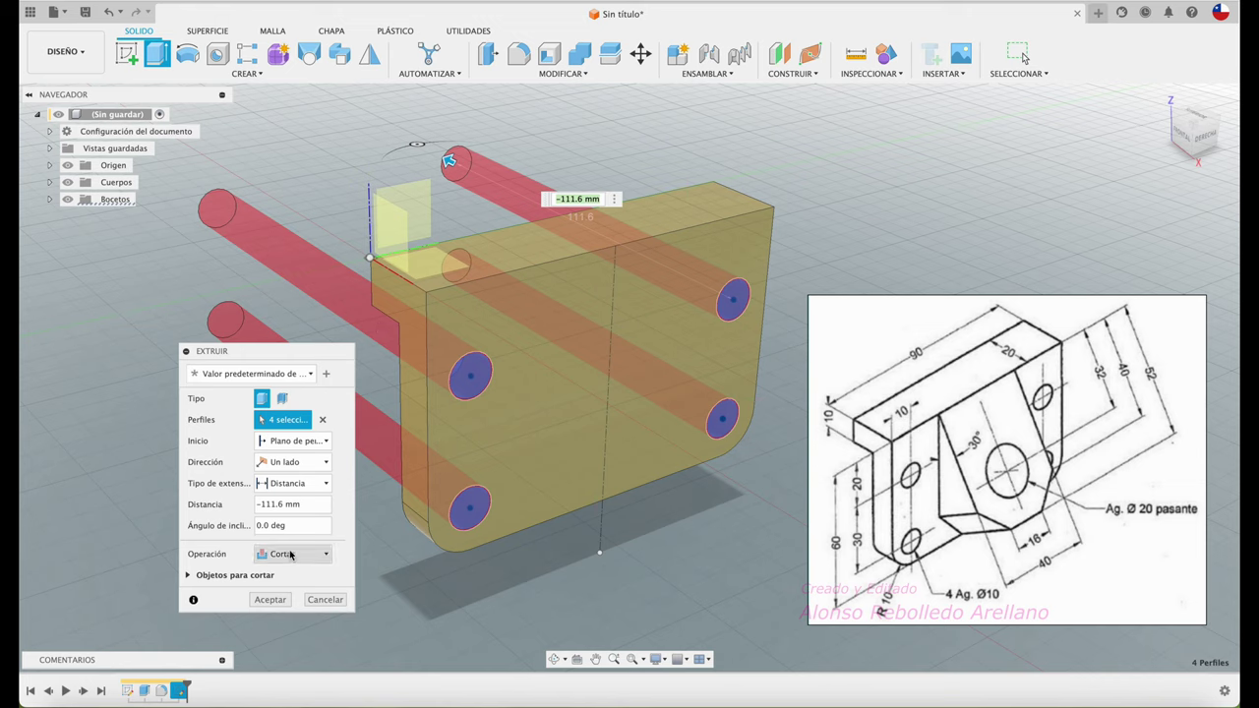
{"action": "left_click_drag", "start_coordinate": [449, 164], "coordinate": [831, 346]}
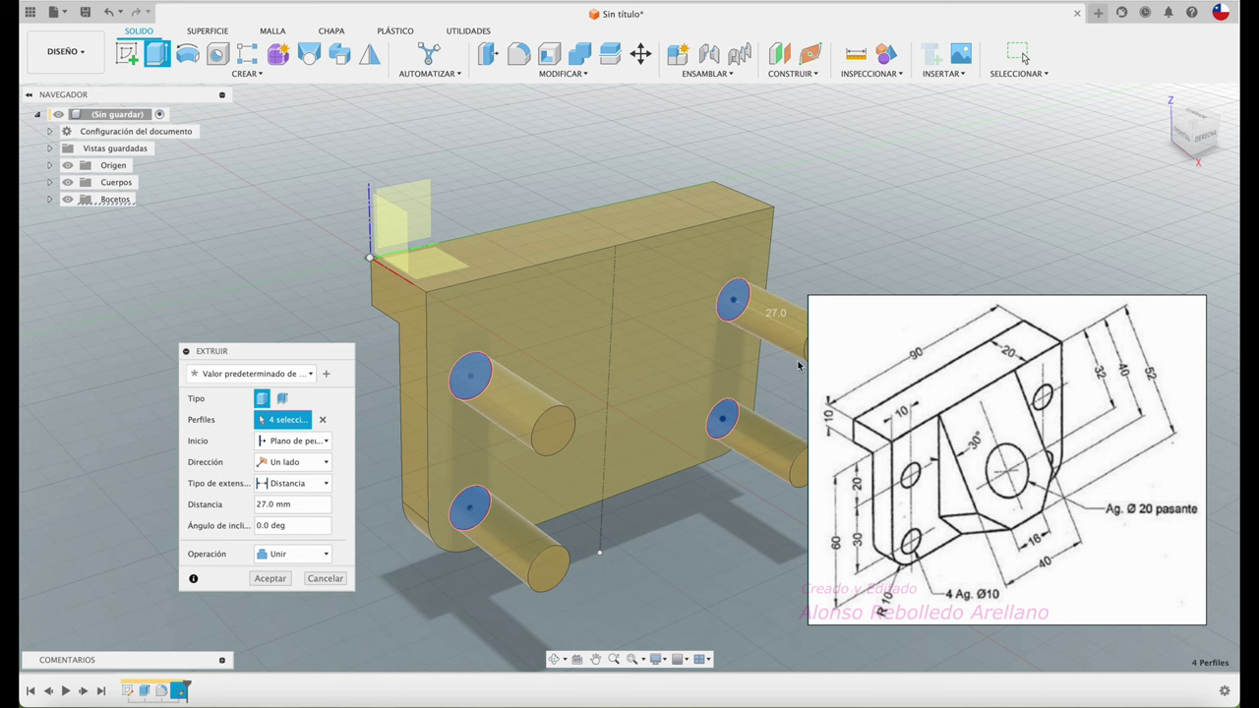
{"action": "mouse_move", "coordinate": [750, 431]}
{"action": "middle_mouse_down"}
{"action": "mouse_move", "coordinate": [711, 416]}
{"action": "mouse_move", "coordinate": [816, 332]}
{"action": "middle_mouse_up"}
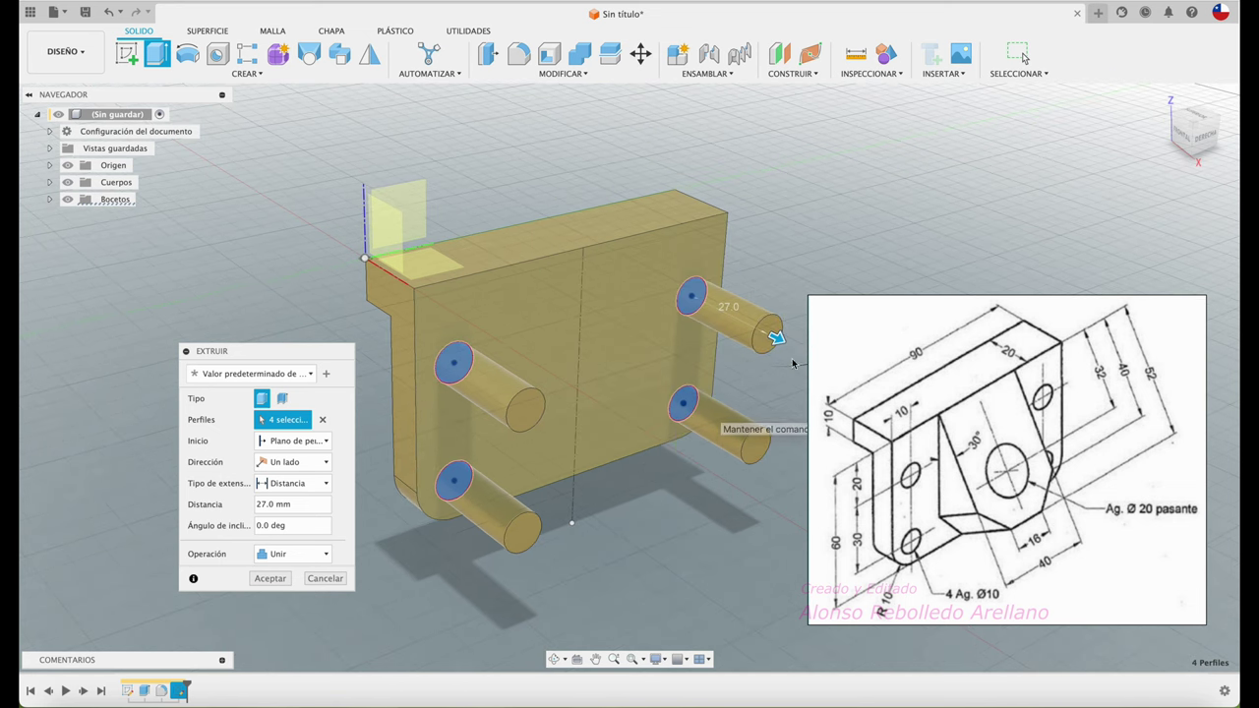
{"action": "left_click_drag", "start_coordinate": [786, 339], "coordinate": [457, 178]}
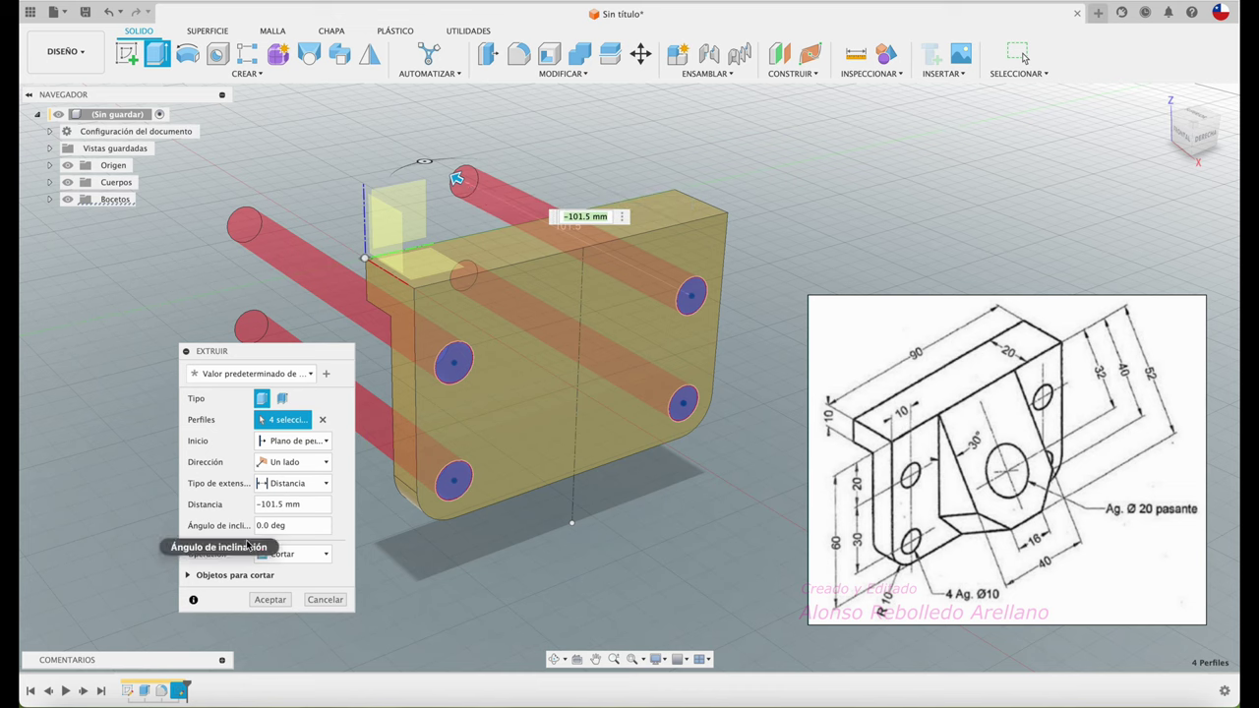
{"action": "left_click", "coordinate": [267, 599]}
{"action": "middle_click_drag", "start_coordinate": [556, 539], "coordinate": [561, 540], "text": "shift"}
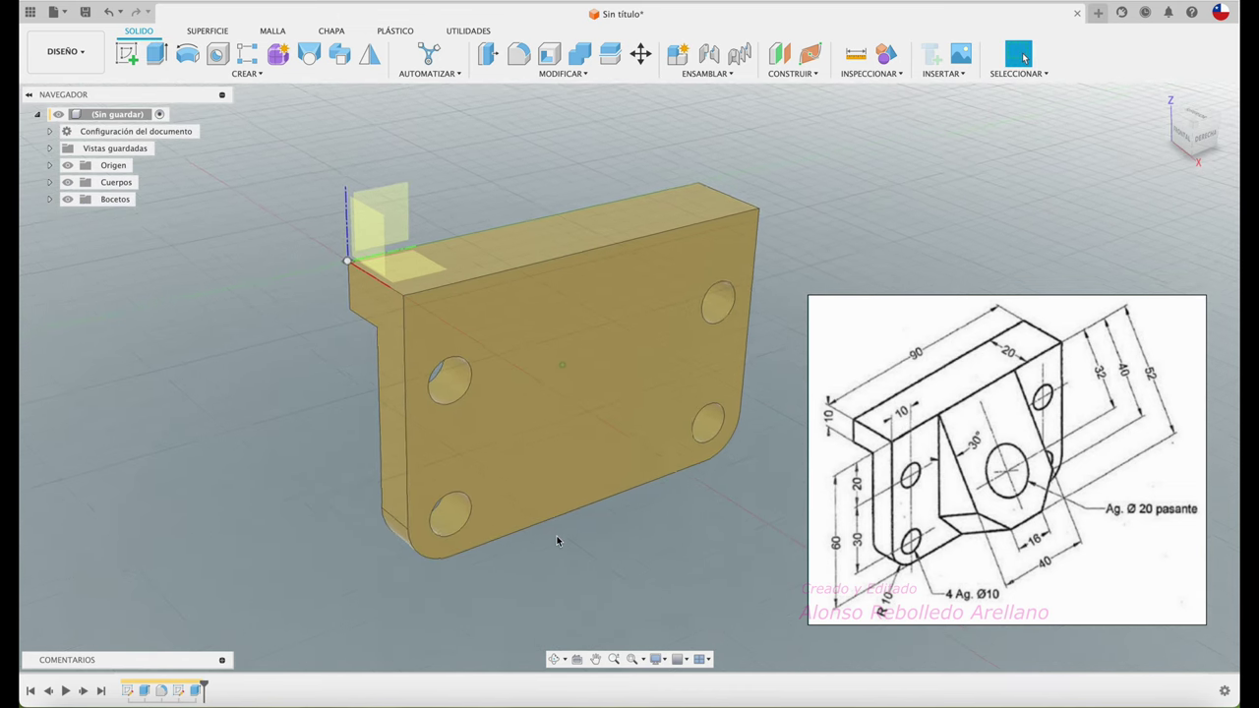
{"action": "scroll", "coordinate": [557, 540], "scroll_direction": "up", "scroll_amount": 2}
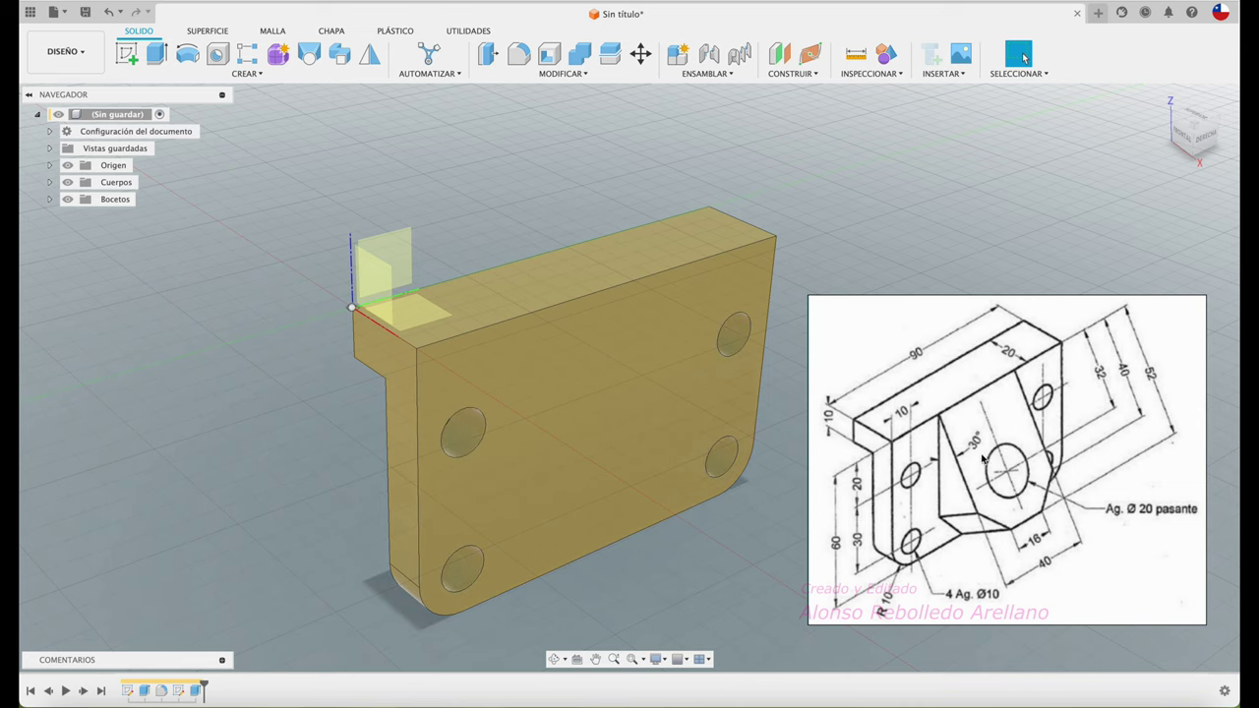
{"action": "middle_click_drag", "start_coordinate": [537, 146], "coordinate": [547, 144], "text": "shift"}
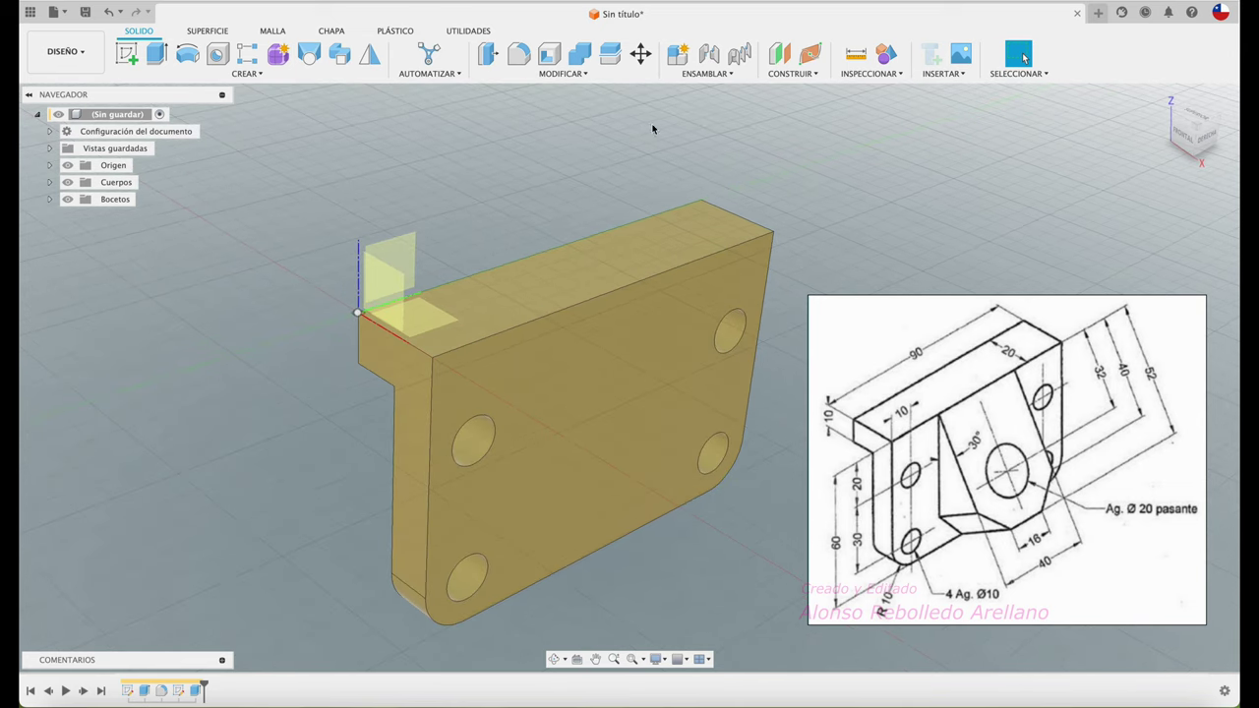
- Create a construction plane tilted 60° about the part's 90 mm top edge
{"action": "left_click", "coordinate": [779, 75]}
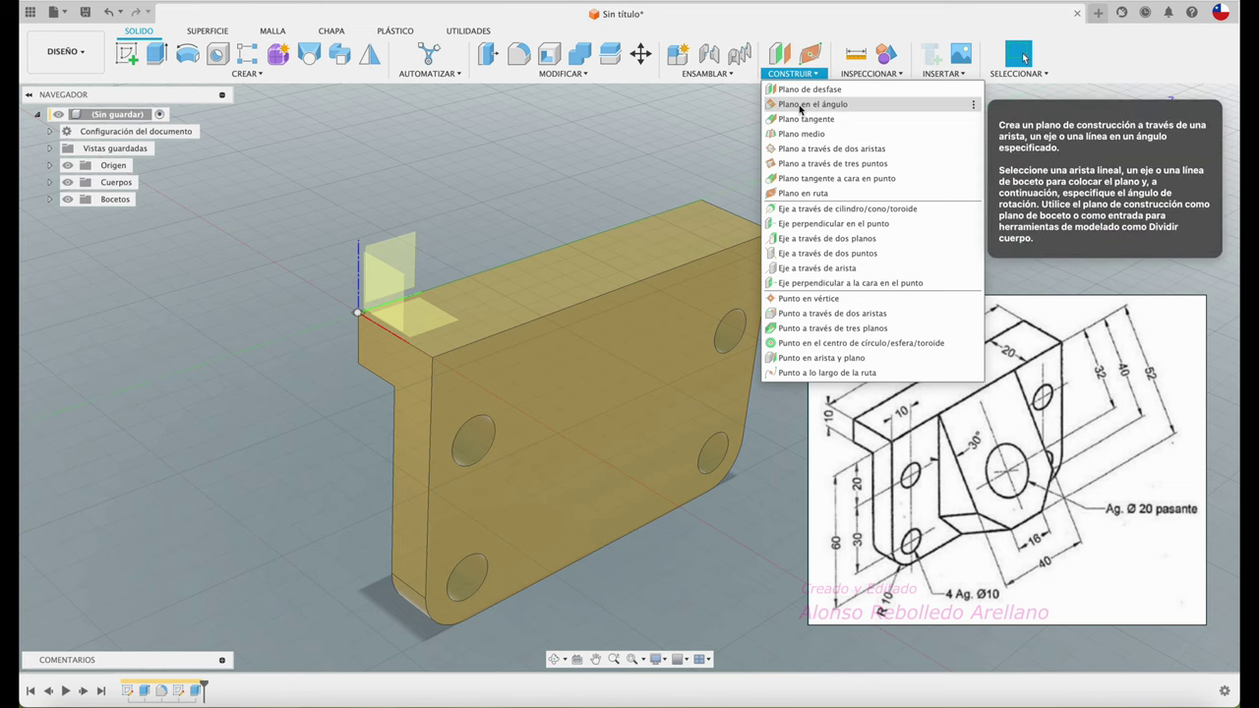
{"action": "left_click", "coordinate": [802, 104]}
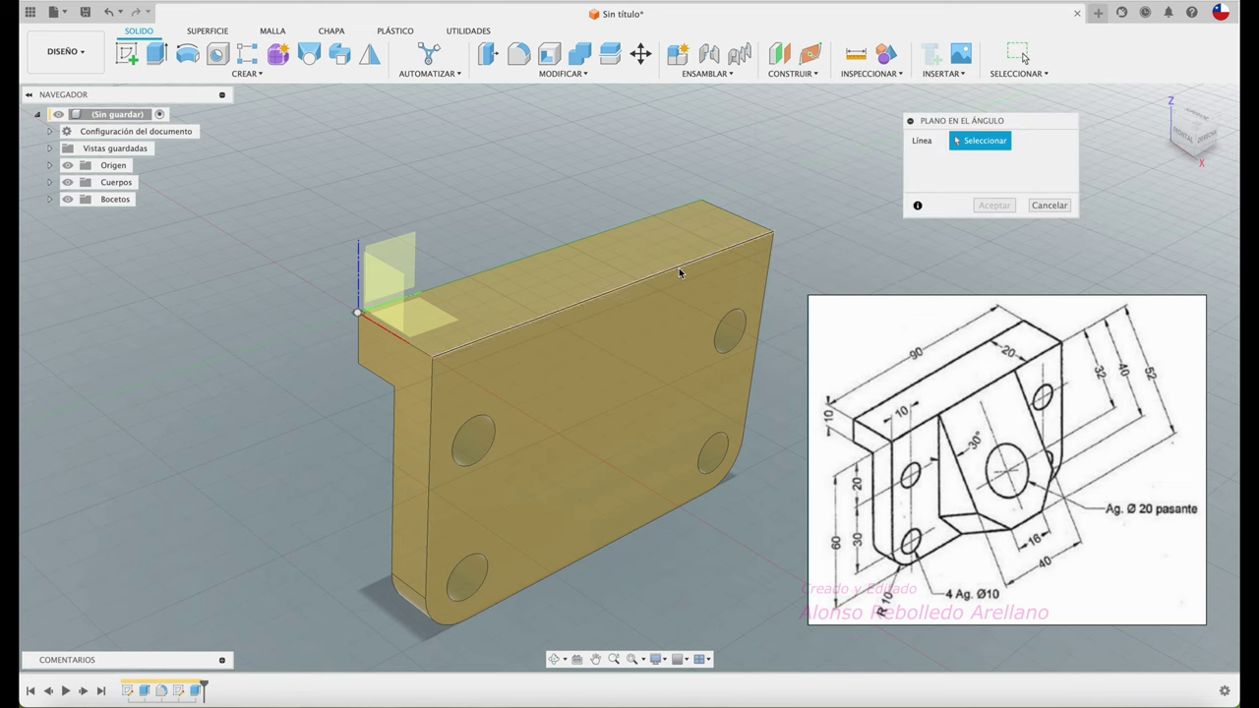
{"action": "left_click", "coordinate": [680, 275]}
{"action": "middle_click_drag", "start_coordinate": [547, 427], "coordinate": [553, 436], "text": "shift"}
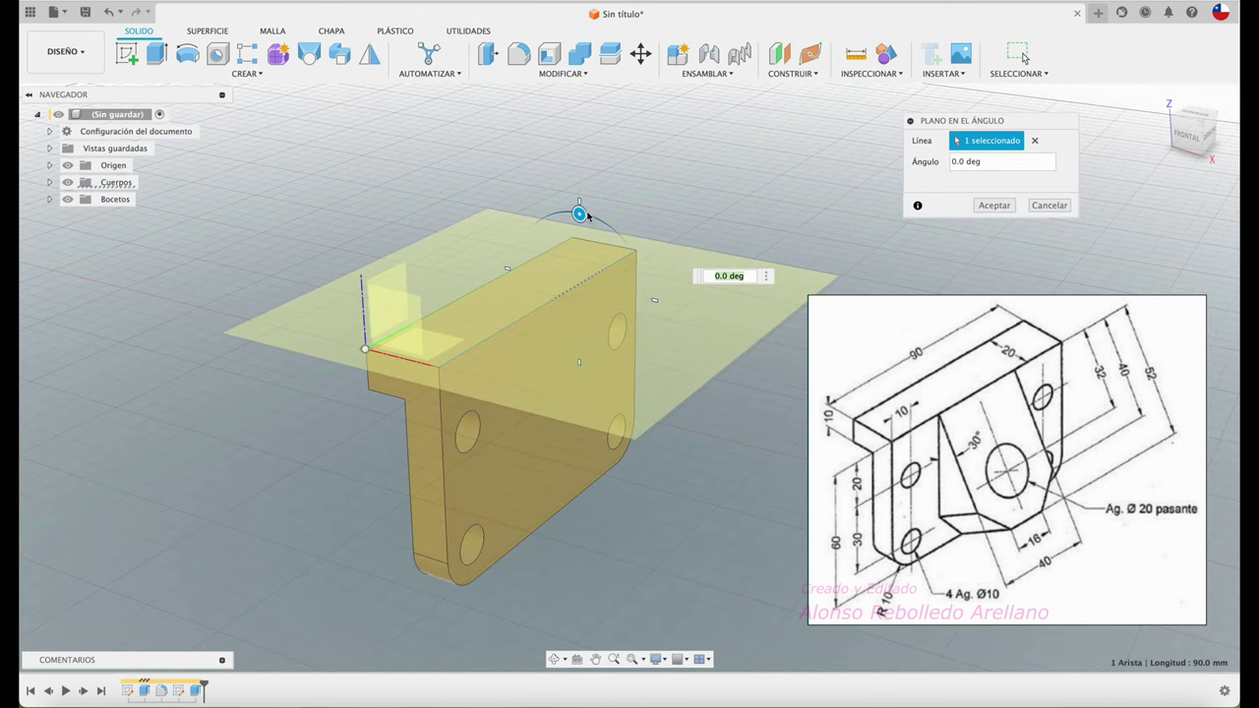
{"action": "left_click_drag", "start_coordinate": [579, 214], "coordinate": [592, 291]}
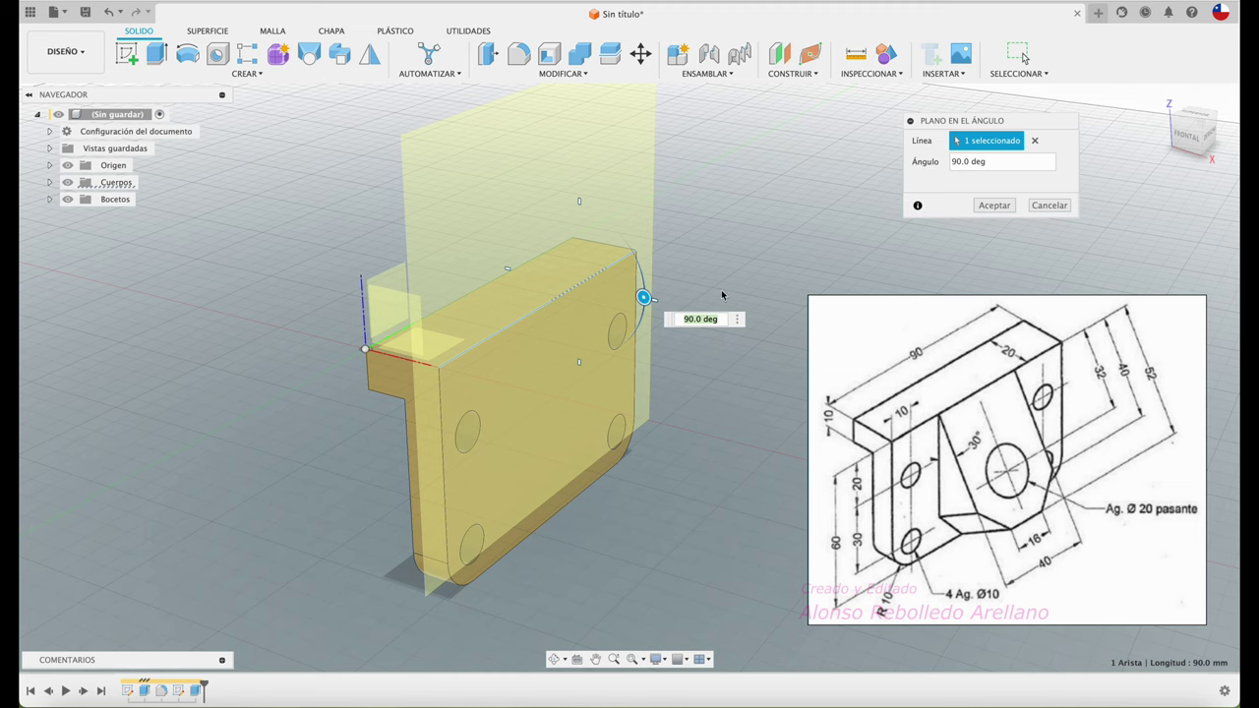
{"action": "left_click_drag", "start_coordinate": [644, 297], "coordinate": [644, 284]}
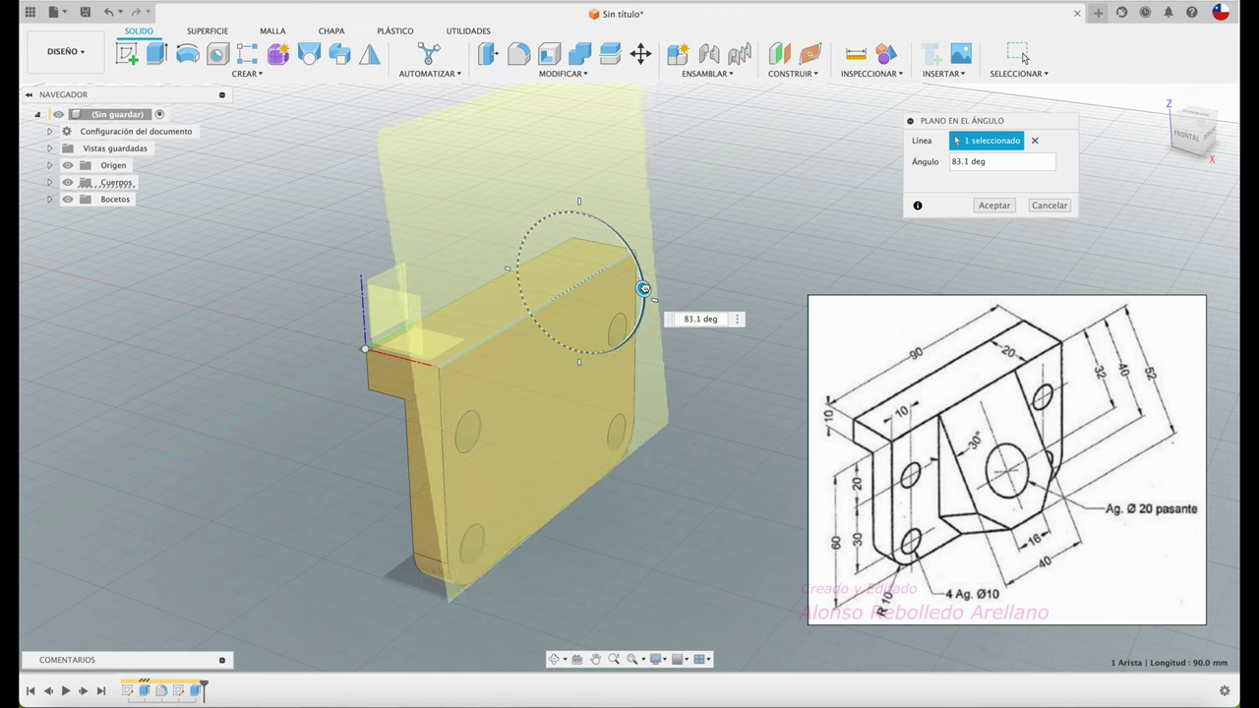
{"action": "left_click", "coordinate": [1000, 161]}
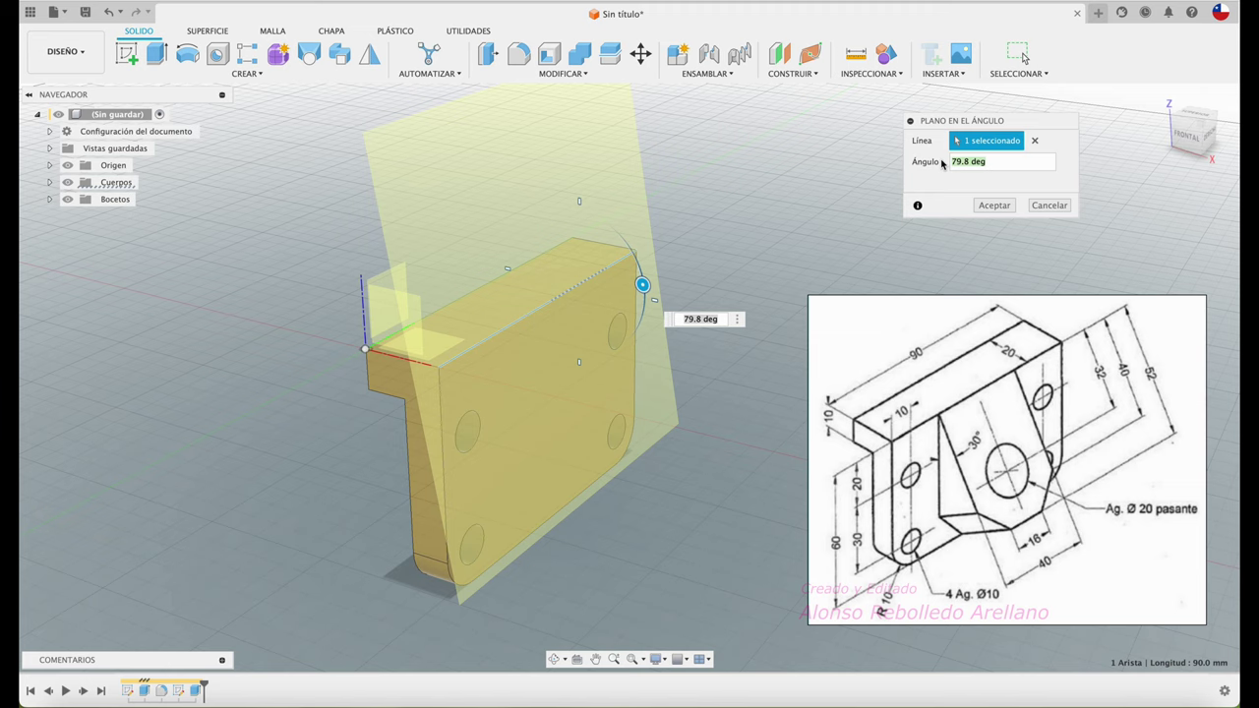
{"action": "type", "text": "60"}
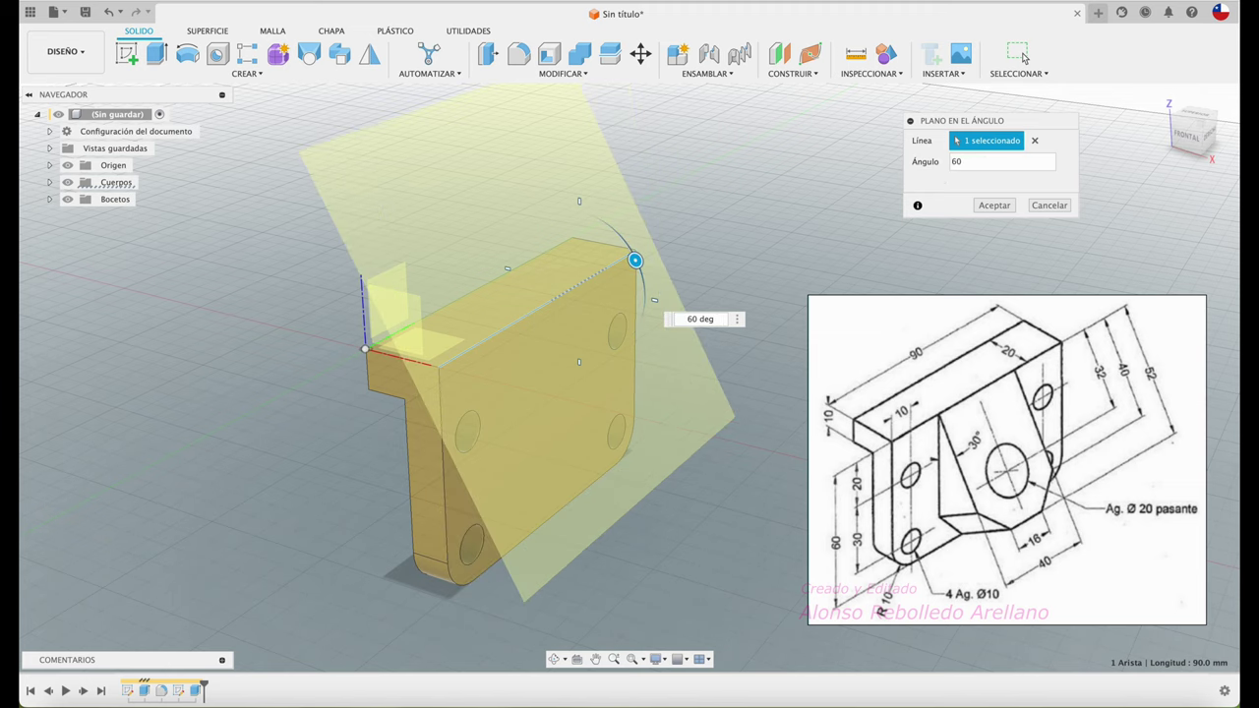
{"action": "left_click", "coordinate": [989, 207]}
{"action": "mouse_move", "coordinate": [806, 173]}
{"action": "middle_mouse_down", "text": "shift"}
{"action": "mouse_move", "coordinate": [449, 225]}
{"action": "mouse_move", "coordinate": [256, 315]}
{"action": "middle_mouse_up", "text": "shift"}
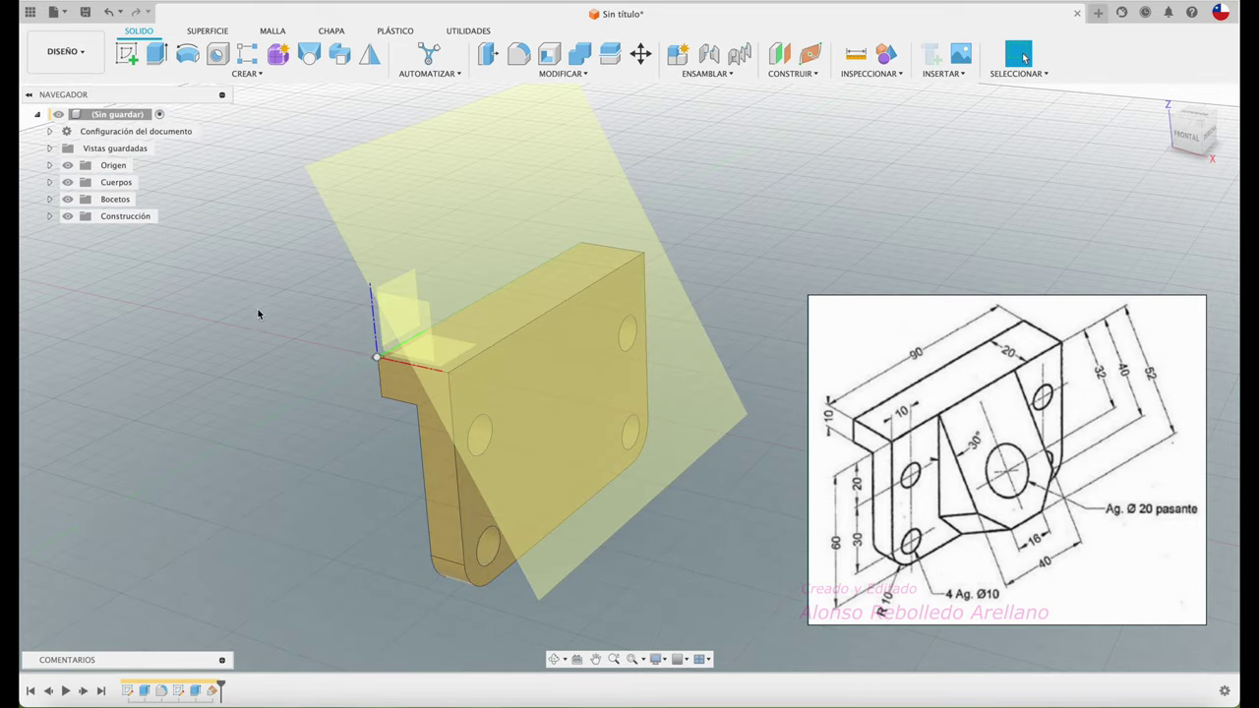
{"action": "left_click", "coordinate": [126, 54]}
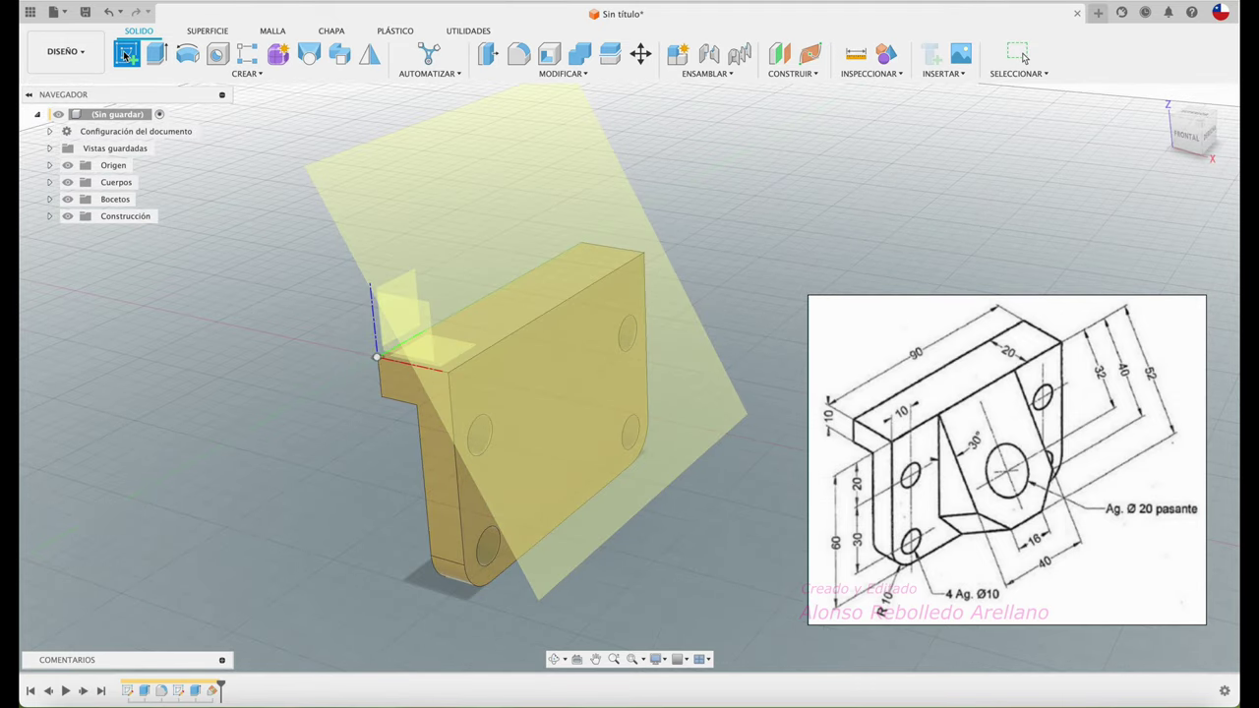
- On the angled plane, sketch a vertical line down from the top edge's midpoint
{"action": "left_click", "coordinate": [528, 228]}
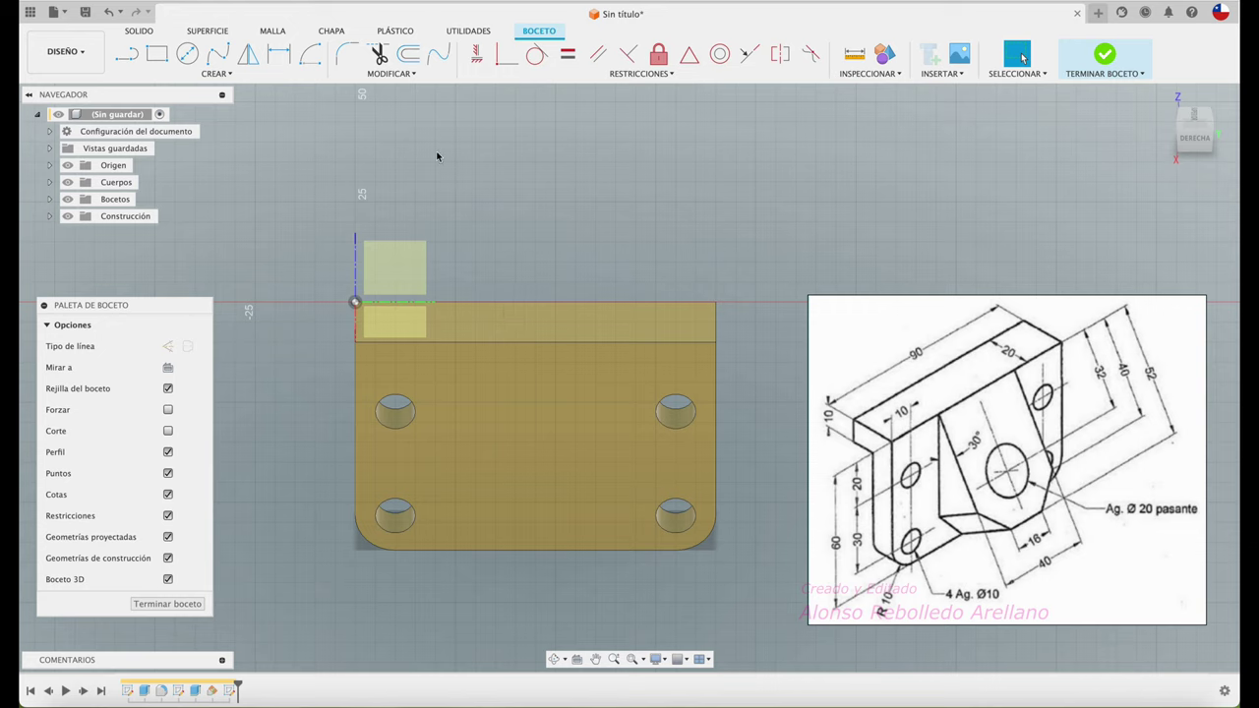
{"action": "left_click", "coordinate": [126, 53]}
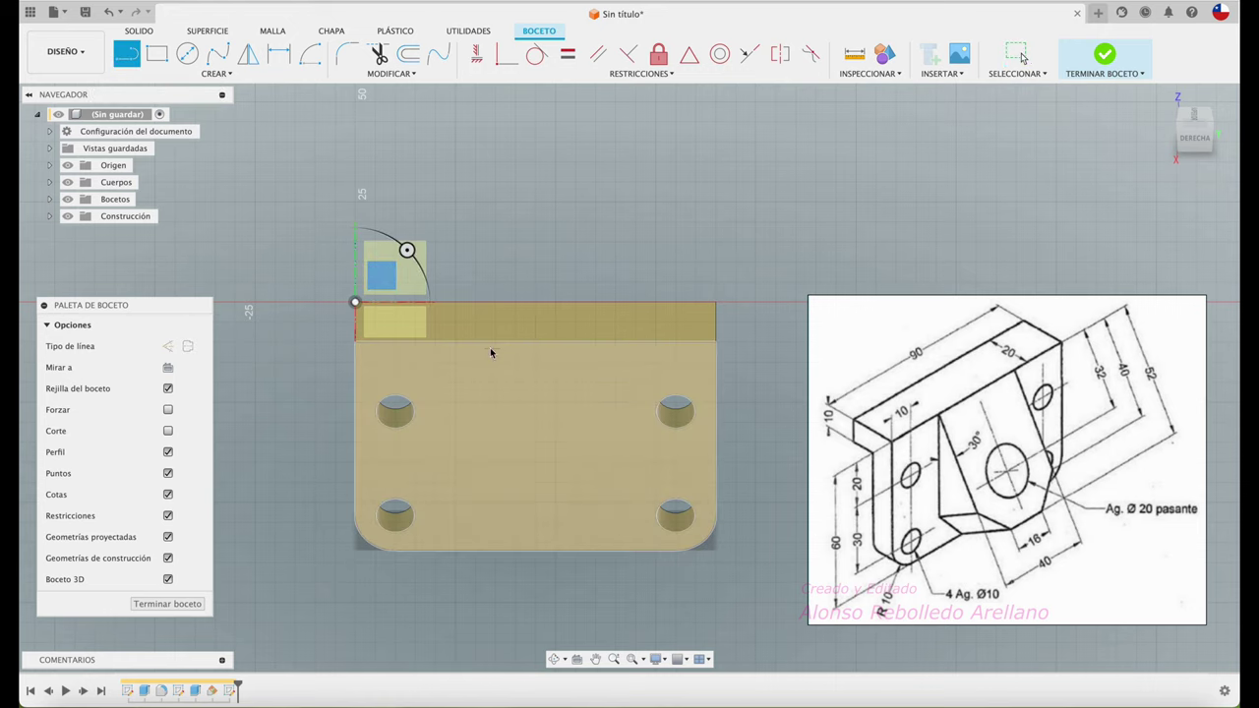
{"action": "left_click", "coordinate": [535, 342]}
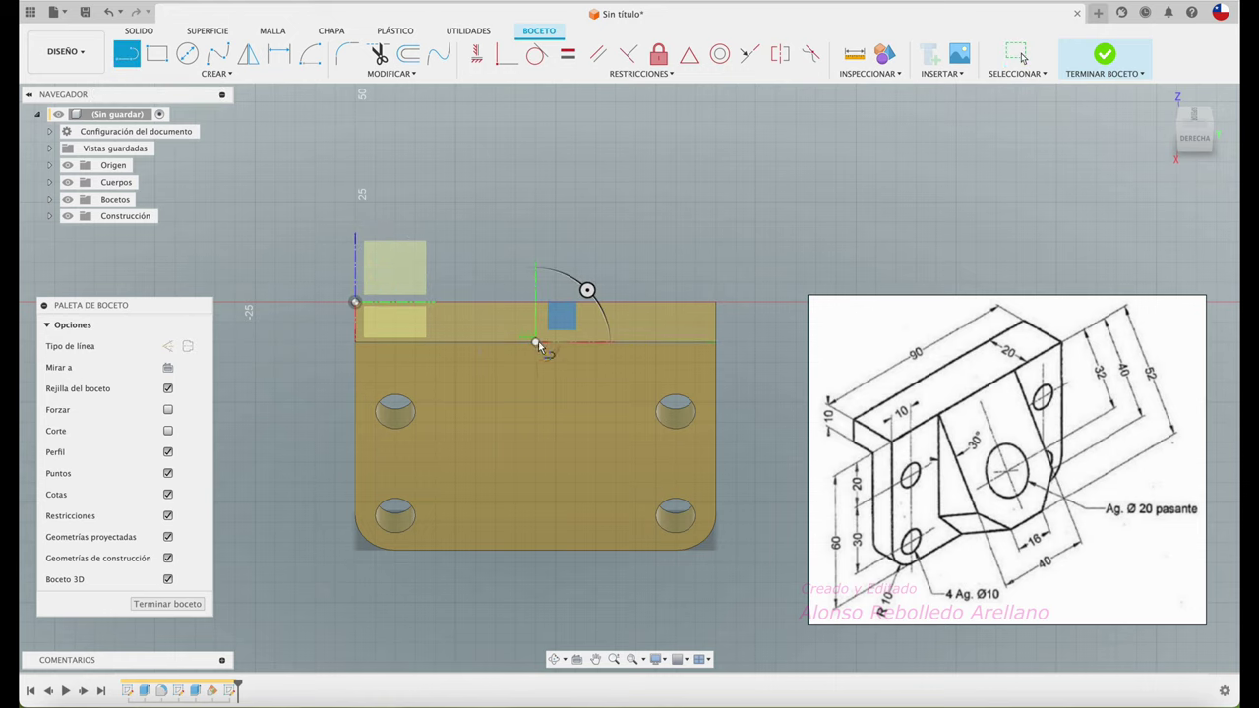
{"action": "left_click", "coordinate": [535, 576]}
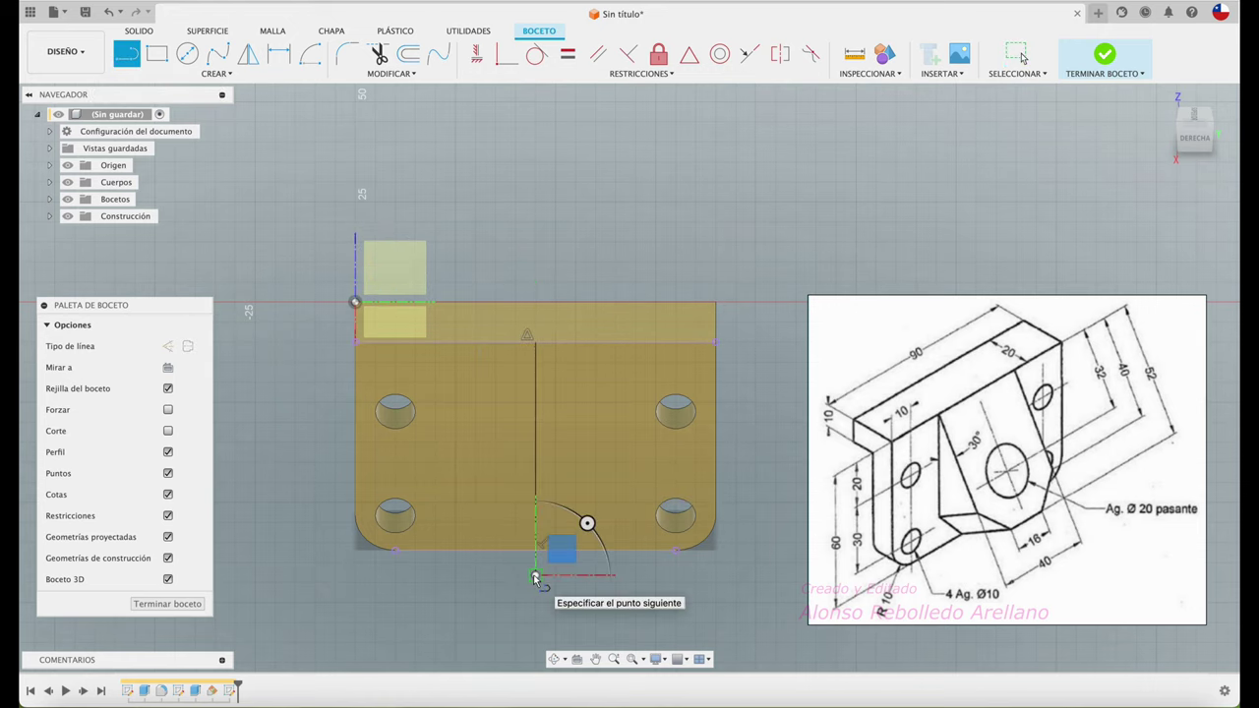
{"action": "key", "text": "Escape"}
- Dimension the vertical centre line to 52 mm long
{"action": "left_click", "coordinate": [536, 477]}
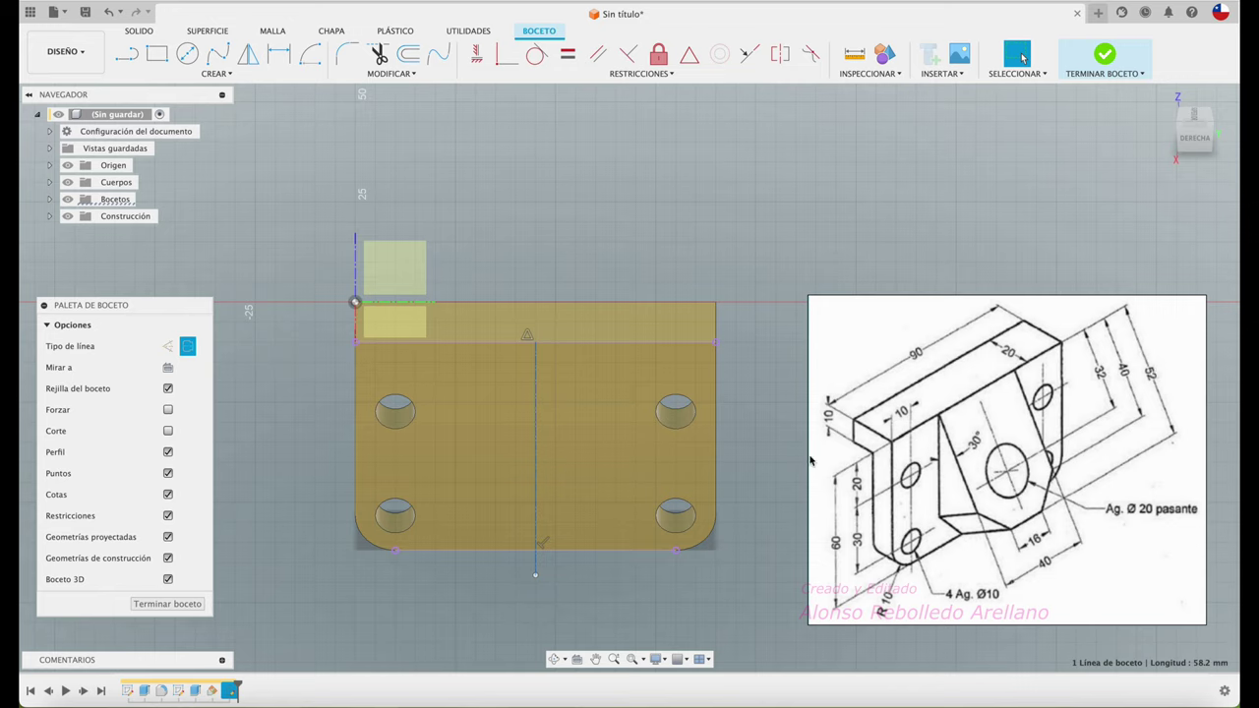
{"action": "key", "text": "d"}
{"action": "left_click", "coordinate": [753, 441]}
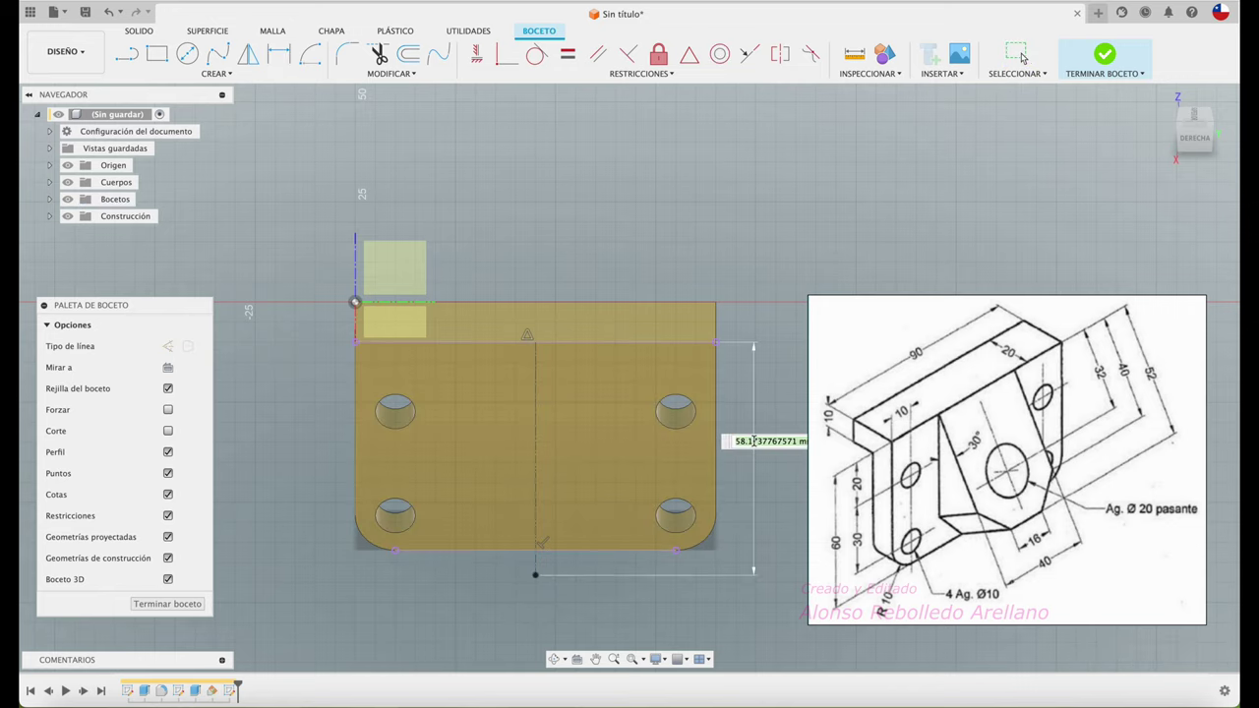
{"action": "type", "text": "52"}
{"action": "key", "text": "Return"}
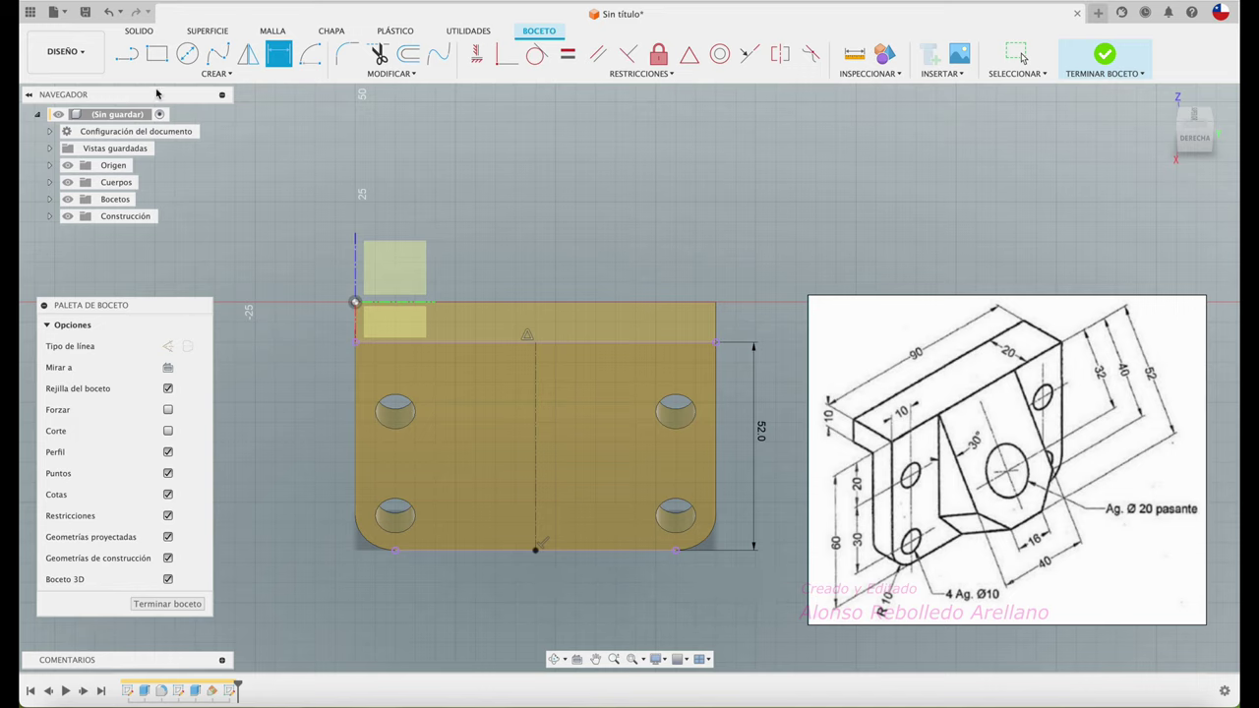
- Draw the 20 mm top line from the top edge's midpoint and a 40 mm side line
{"action": "left_click", "coordinate": [126, 53]}
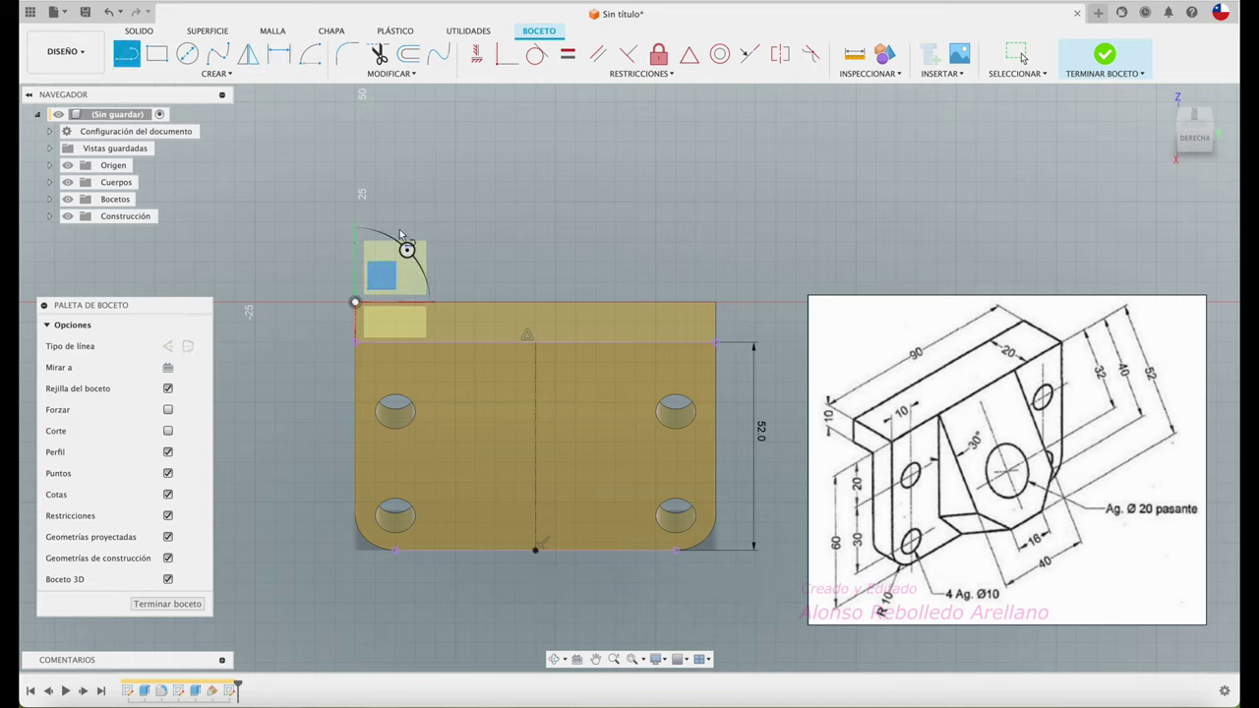
{"action": "left_click", "coordinate": [535, 341]}
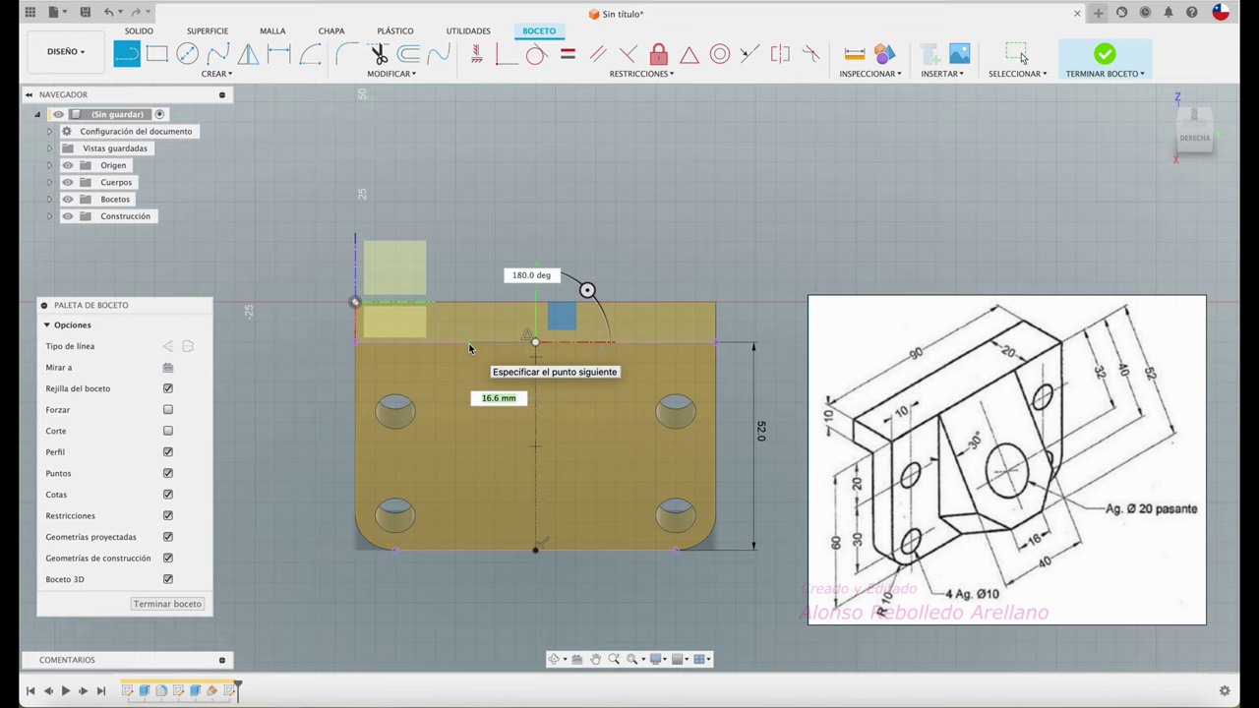
{"action": "type", "text": "40"}
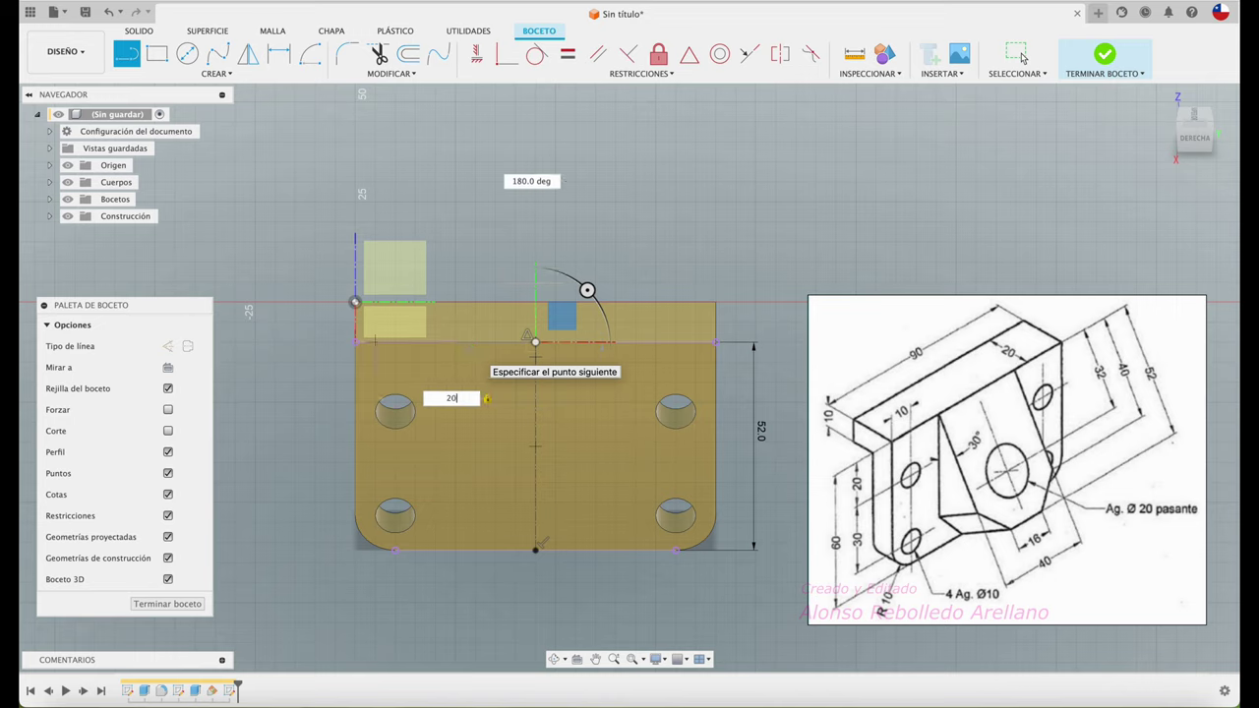
{"action": "key", "text": "Tab"}
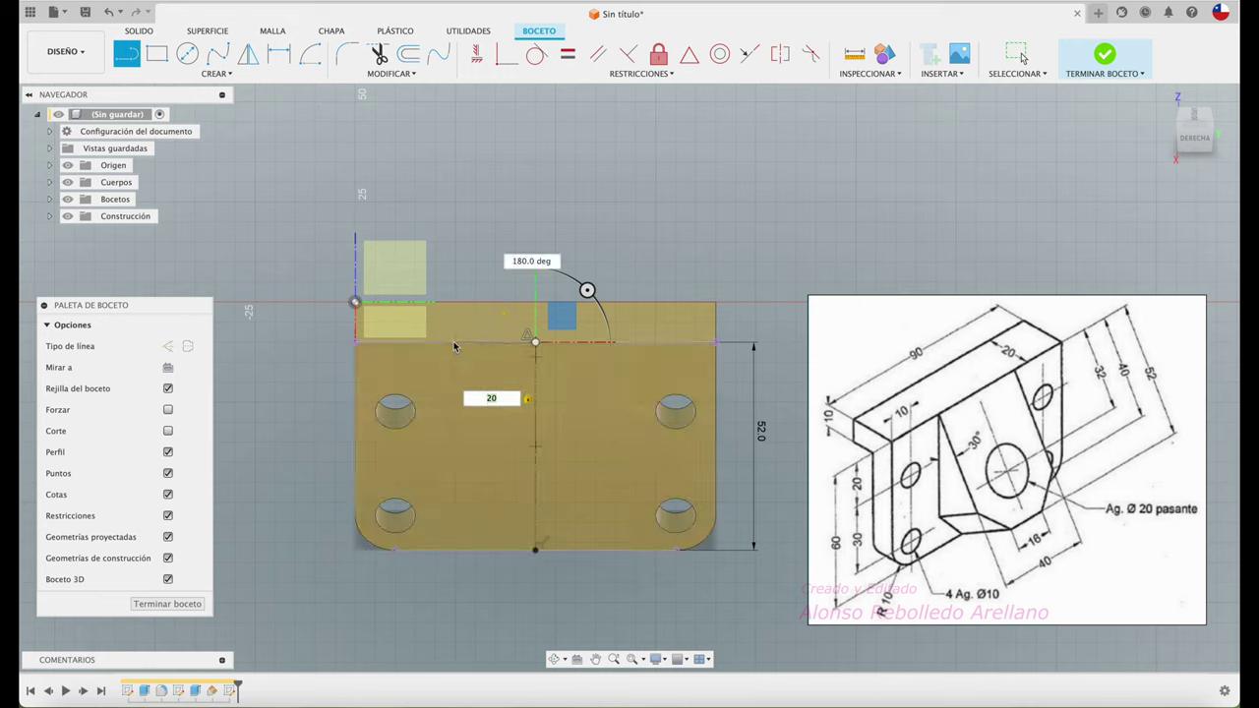
{"action": "key", "text": "Return"}
{"action": "left_click", "coordinate": [1019, 56]}
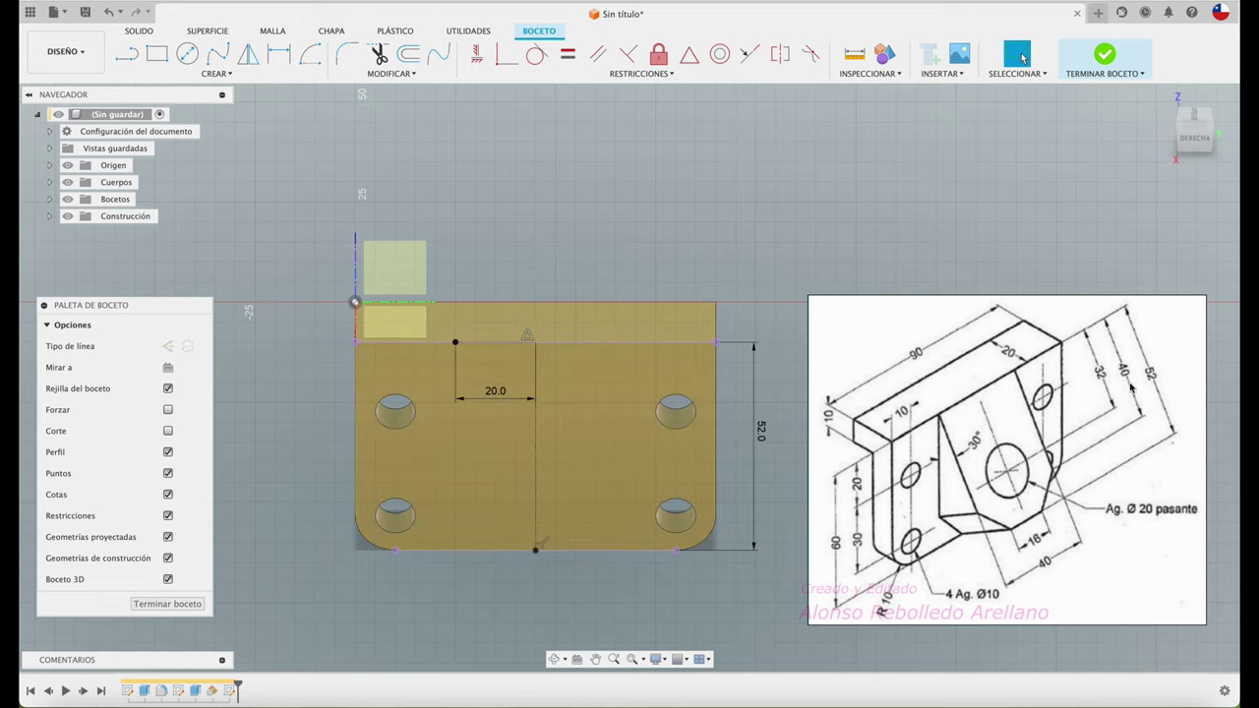
{"action": "key", "text": "l"}
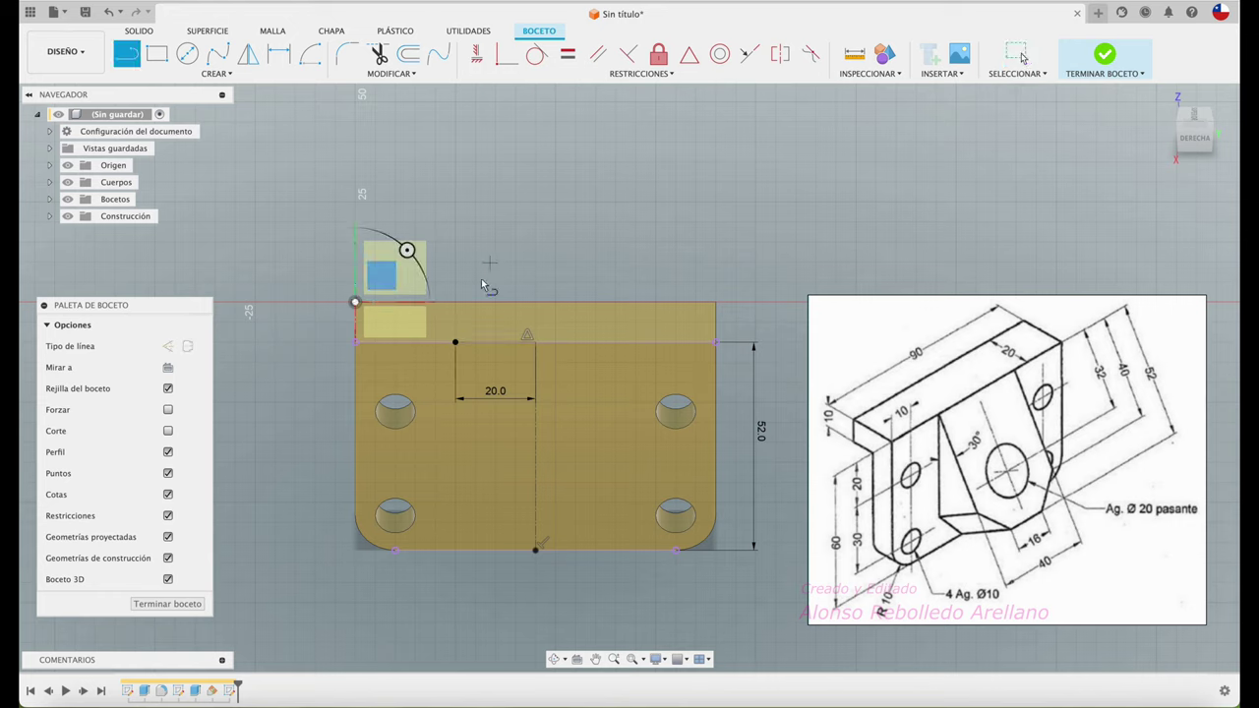
{"action": "left_click", "coordinate": [455, 343]}
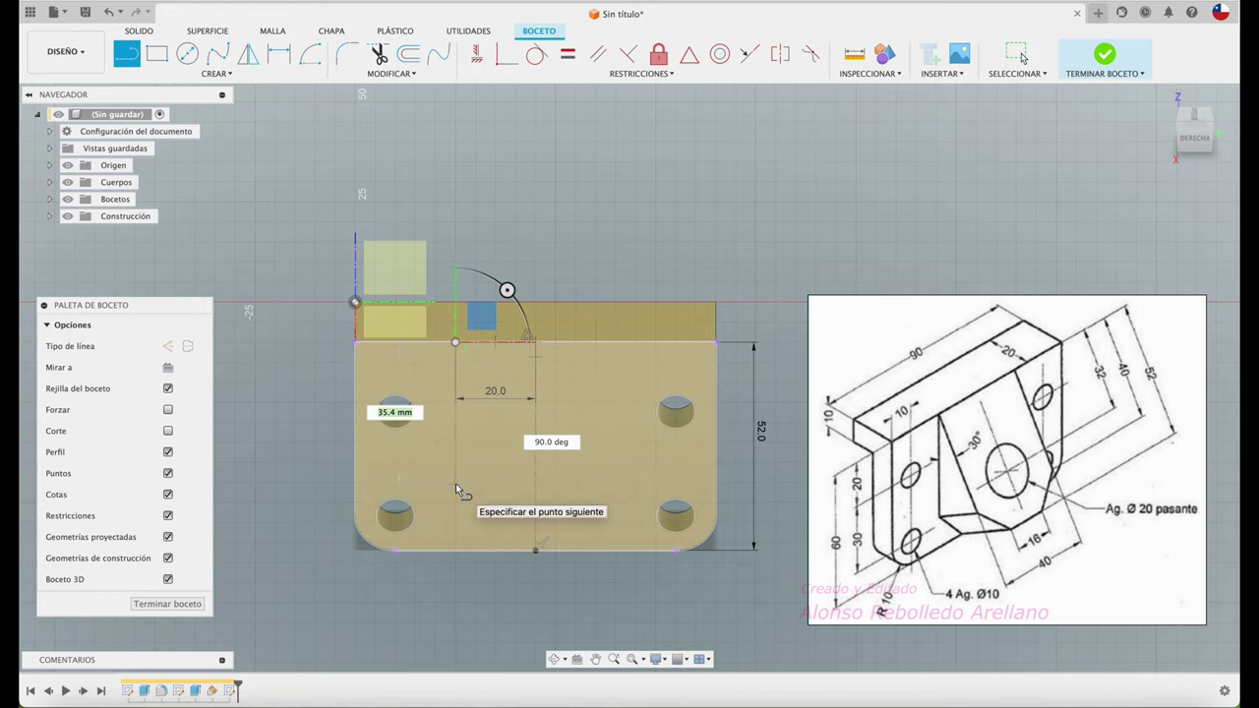
{"action": "type", "text": "40"}
{"action": "key", "text": "Return"}
{"action": "key", "text": "Escape"}
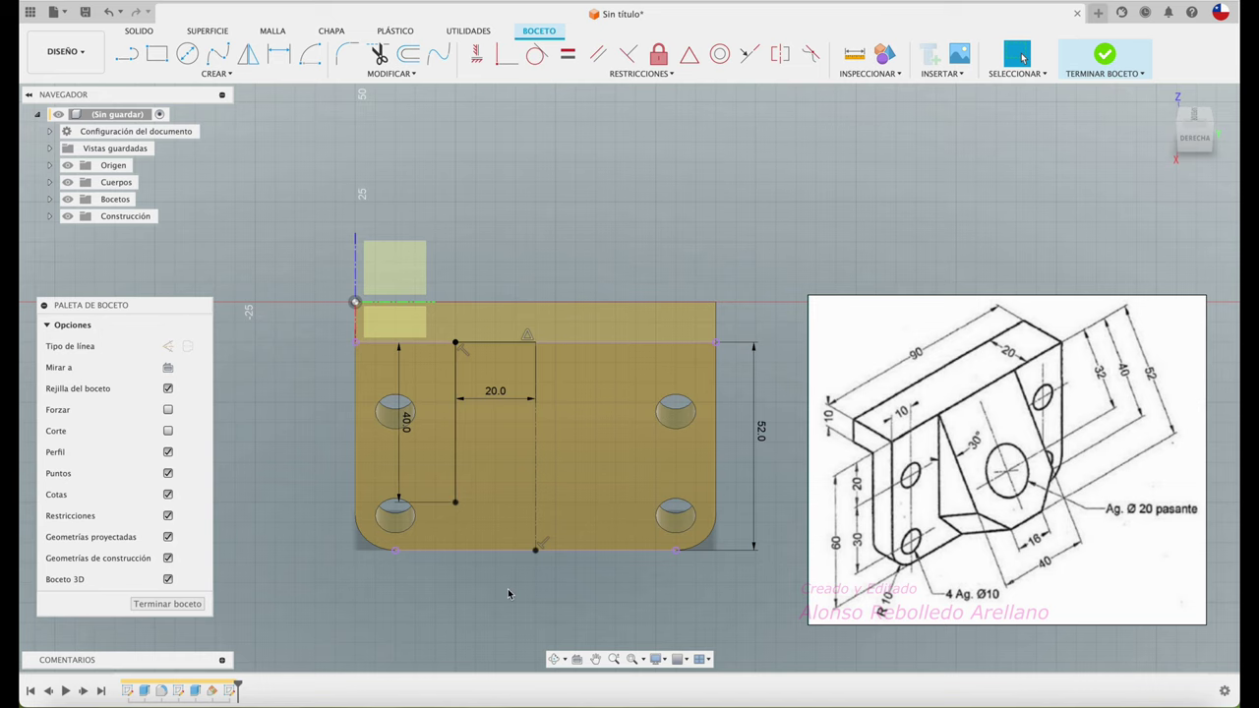
- Draw the 8 mm bottom segment and a diagonal joining it to the 40 mm line's end
{"action": "left_click", "coordinate": [126, 53]}
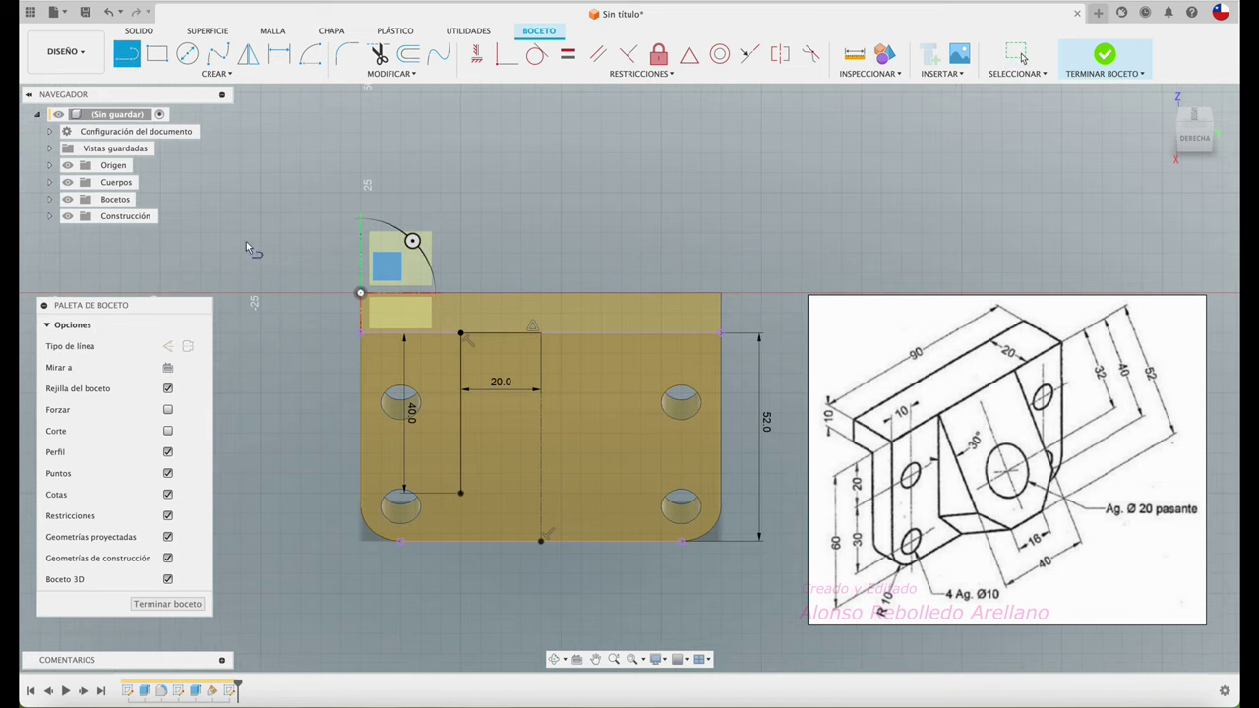
{"action": "left_click", "coordinate": [541, 540]}
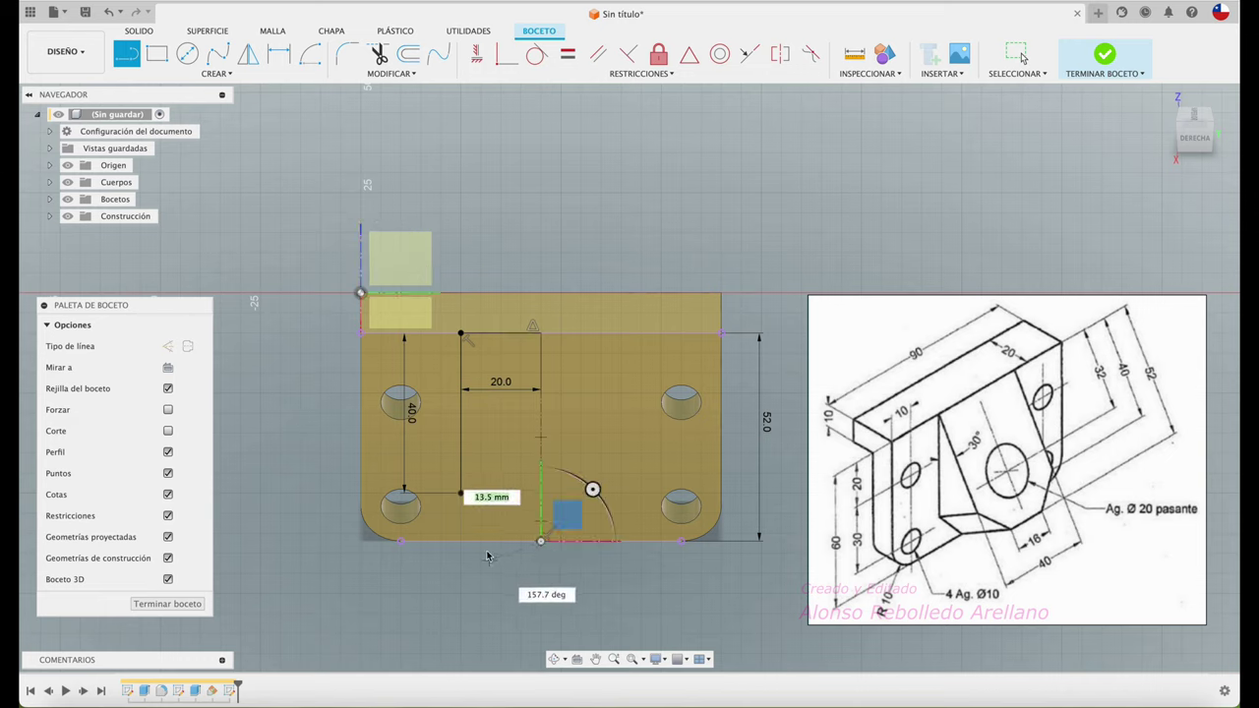
{"action": "type", "text": "8"}
{"action": "key", "text": "Return"}
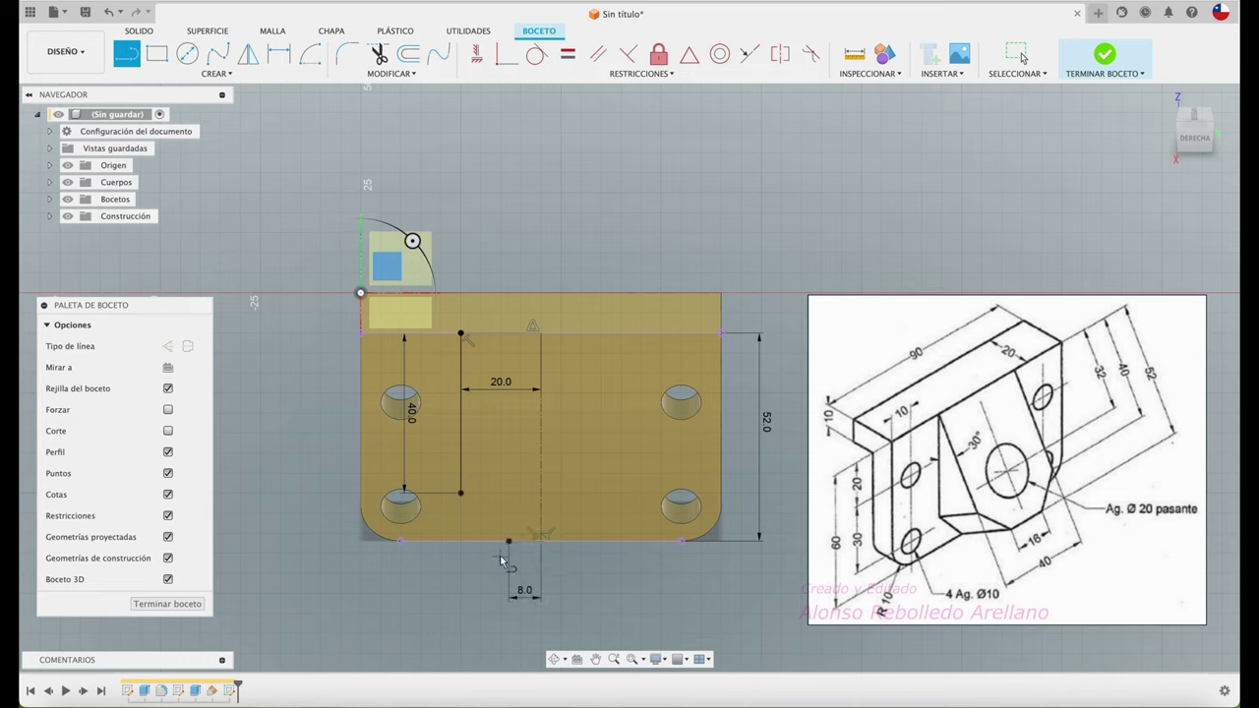
{"action": "left_click", "coordinate": [509, 542]}
{"action": "left_click", "coordinate": [461, 492]}
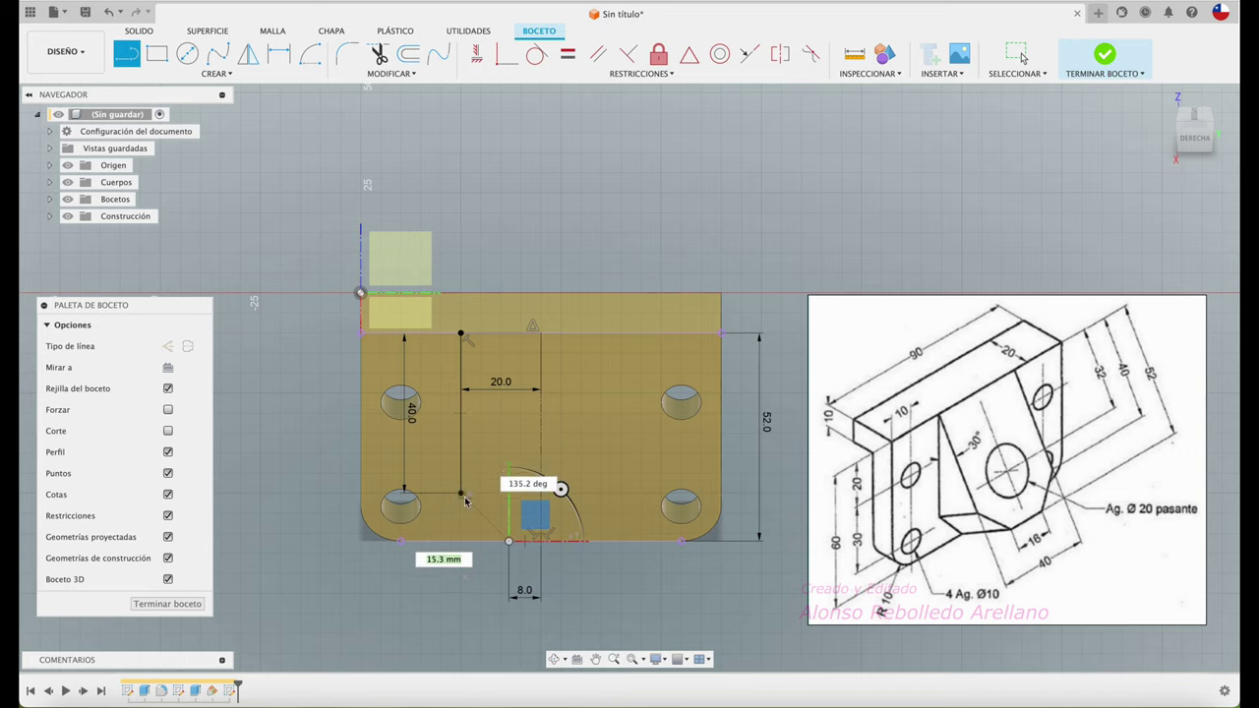
{"action": "key", "text": "Escape"}
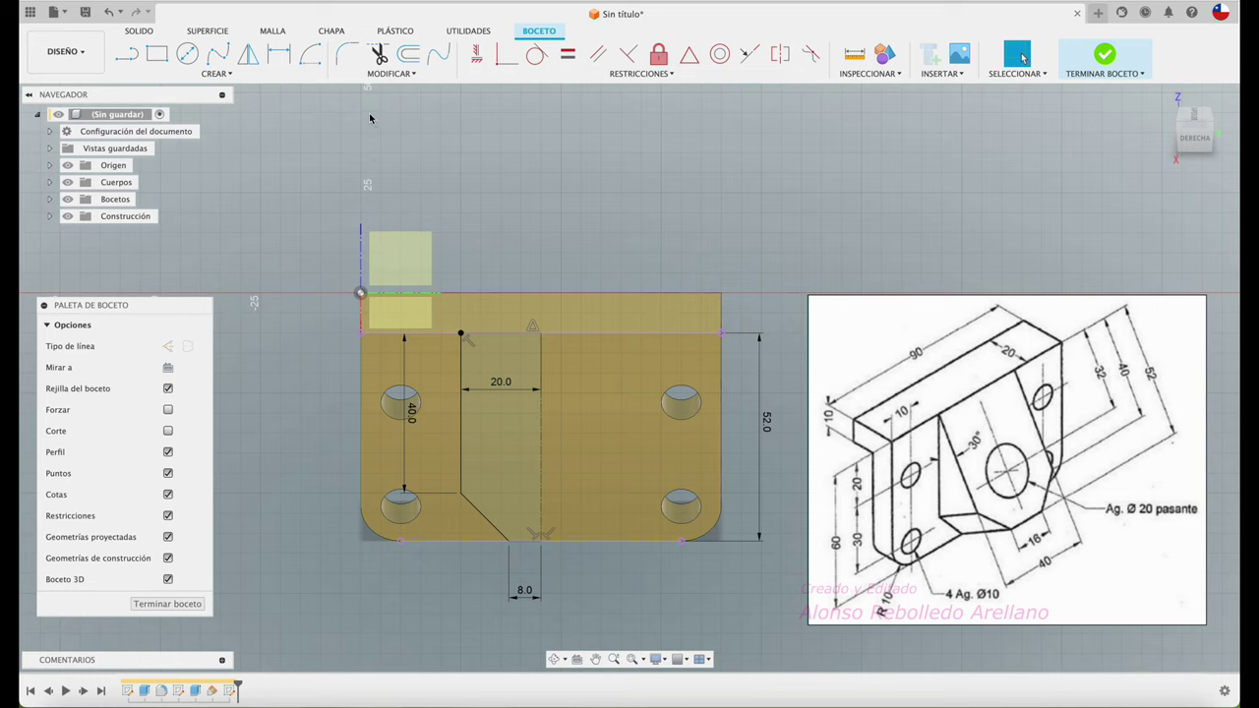
- Mirror the half rib outline across the centre line and finish the sketch
{"action": "left_click", "coordinate": [248, 54]}
{"action": "left_click_drag", "start_coordinate": [454, 267], "coordinate": [566, 548]}
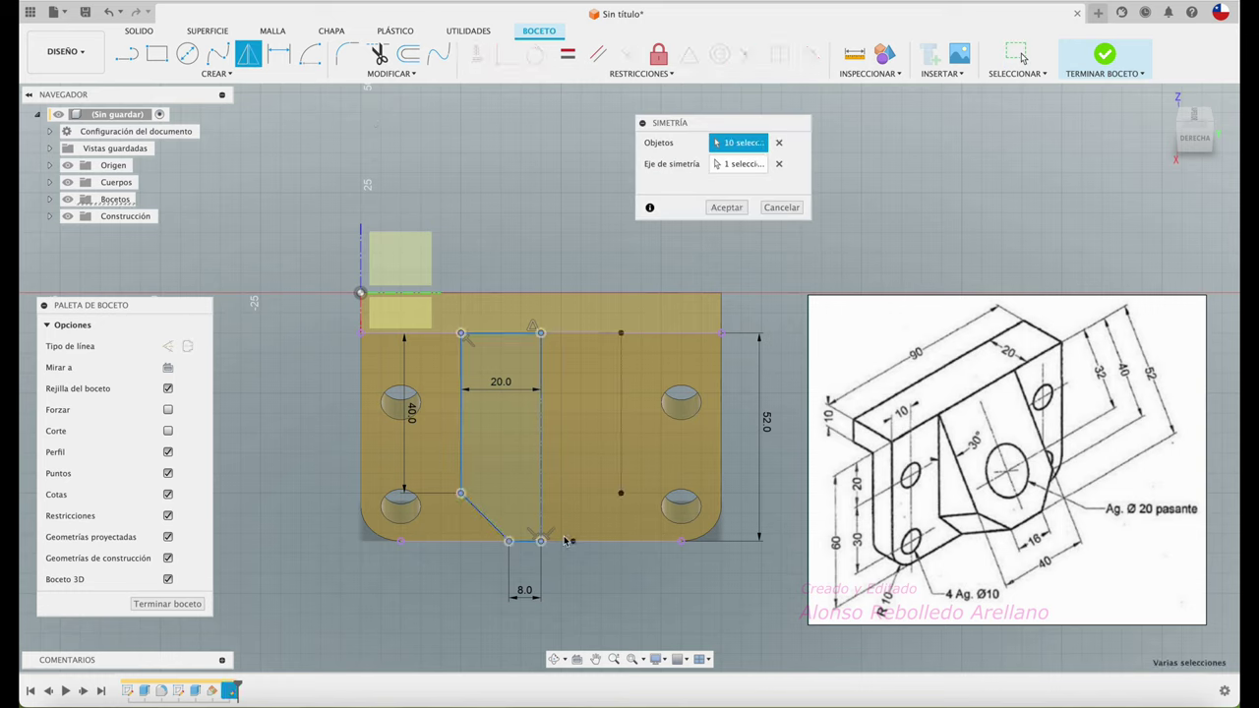
{"action": "left_click", "coordinate": [718, 206]}
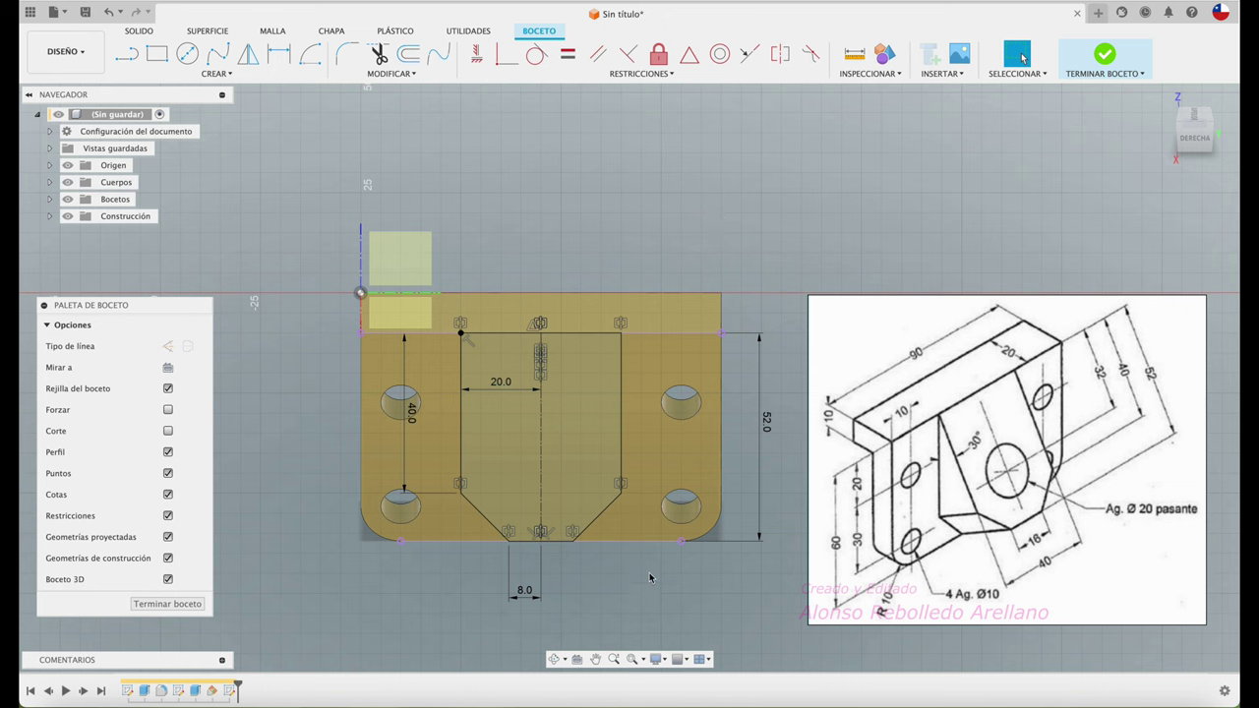
{"action": "mouse_move", "coordinate": [605, 584]}
{"action": "middle_mouse_down", "text": "shift"}
{"action": "mouse_move", "coordinate": [758, 310]}
{"action": "mouse_move", "coordinate": [697, 245]}
{"action": "middle_mouse_up", "text": "shift"}
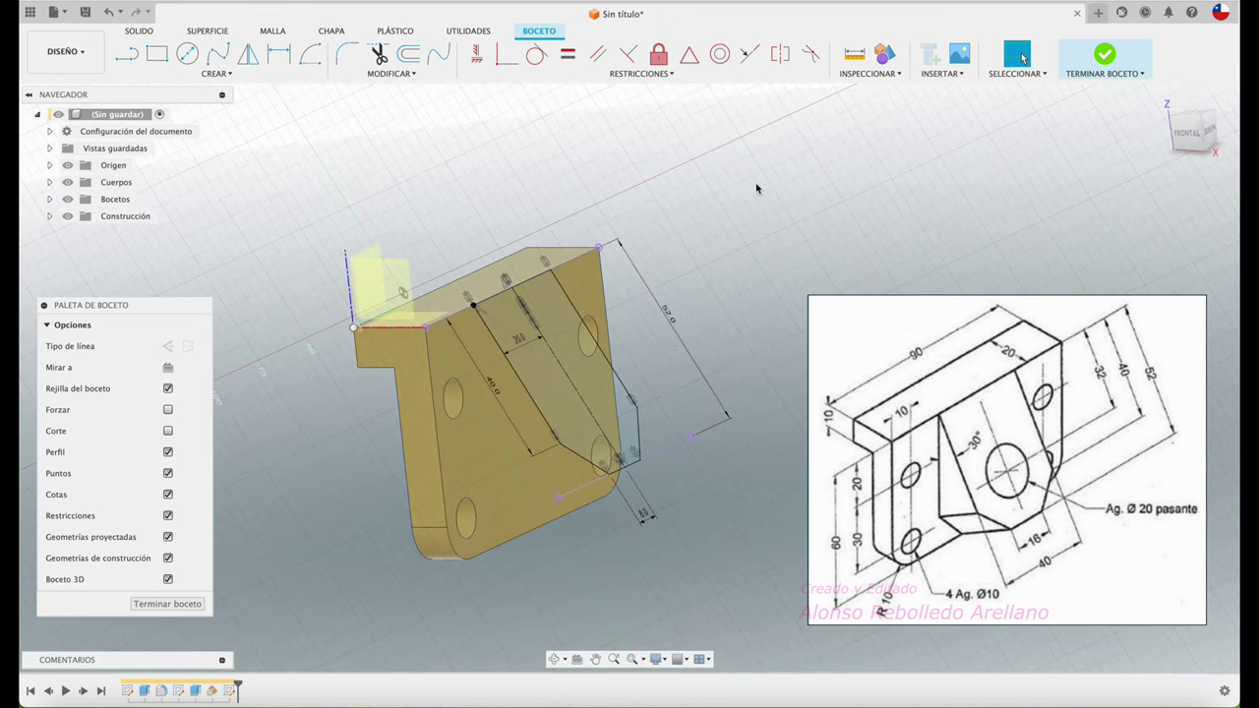
{"action": "left_click", "coordinate": [1104, 56]}
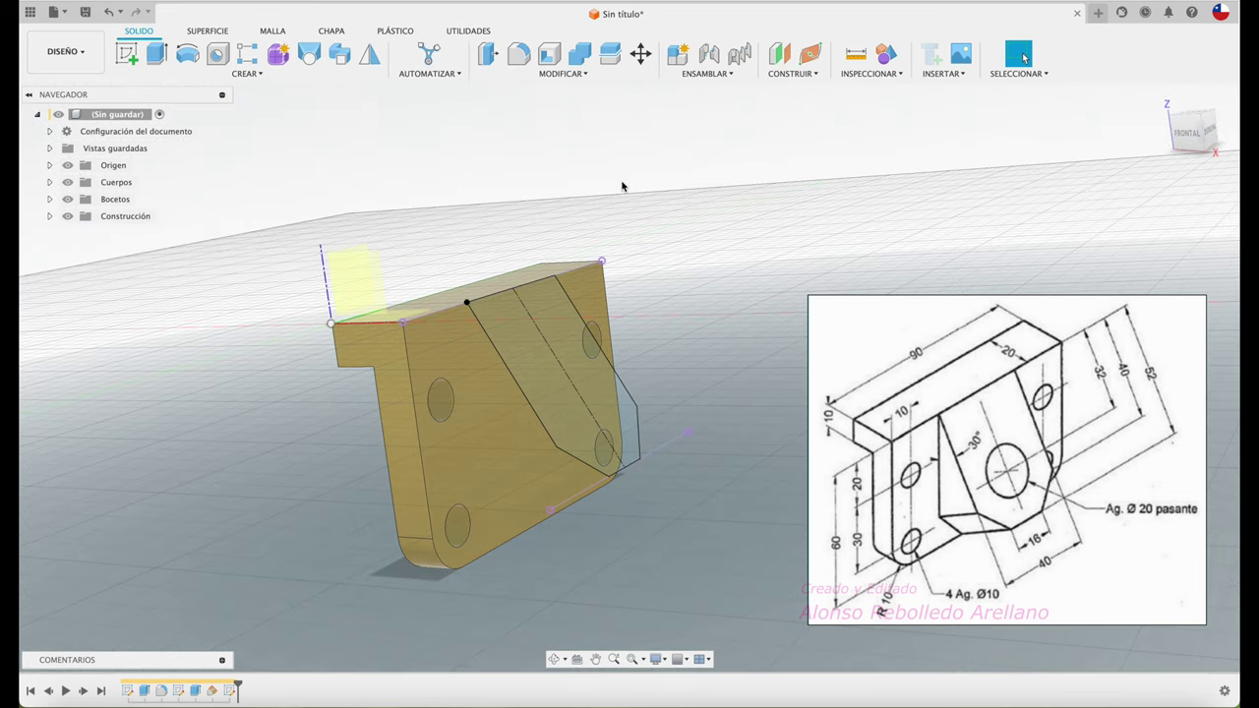
- Extrude both slanted rib profiles with the operation set to Join
{"action": "left_click", "coordinate": [156, 54]}
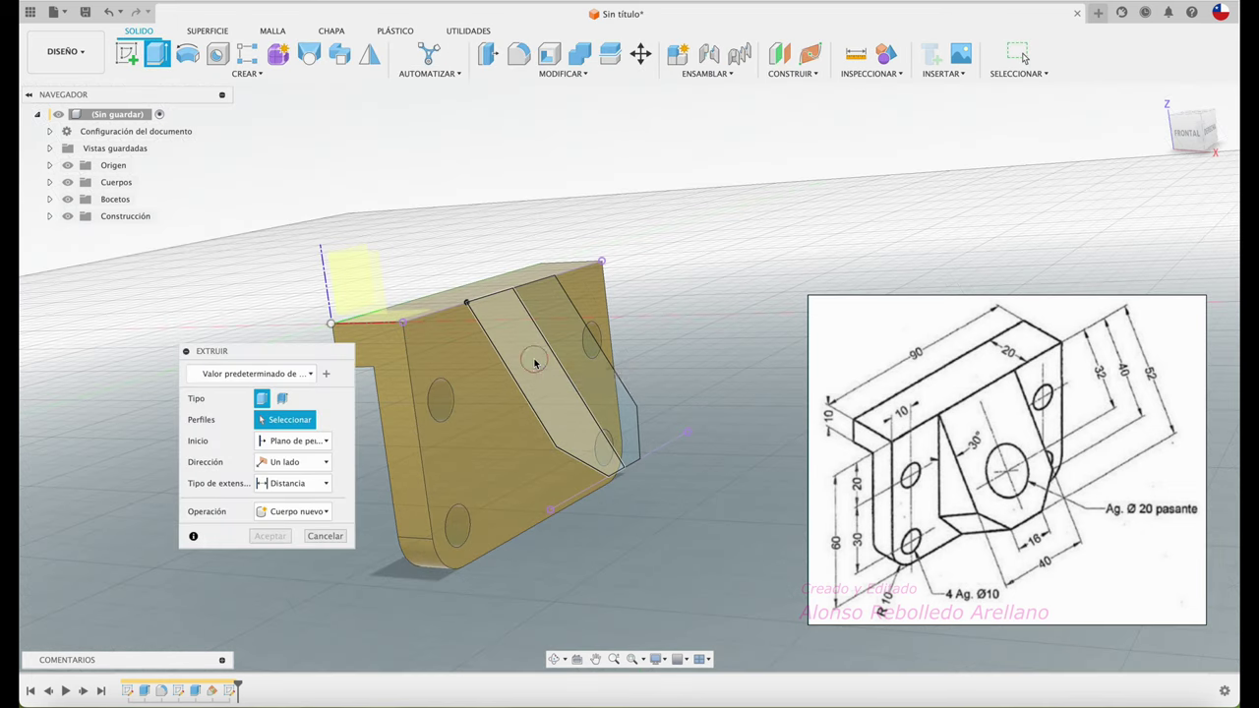
{"action": "left_click", "coordinate": [563, 335]}
{"action": "left_click_drag", "start_coordinate": [598, 362], "coordinate": [549, 388]}
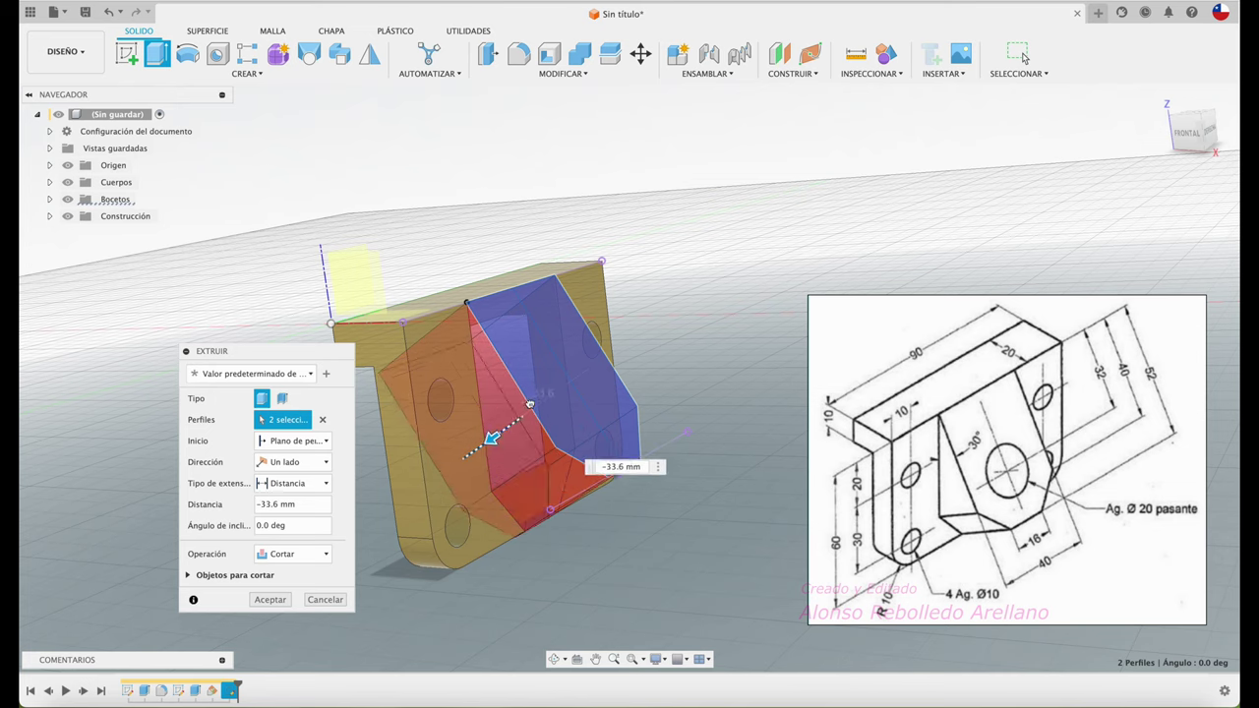
{"action": "left_click", "coordinate": [312, 553]}
{"action": "left_click", "coordinate": [295, 575]}
{"action": "mouse_move", "coordinate": [413, 544]}
{"action": "middle_mouse_down", "text": "shift"}
{"action": "mouse_move", "coordinate": [344, 511]}
{"action": "mouse_move", "coordinate": [318, 470]}
{"action": "middle_mouse_up", "text": "shift"}
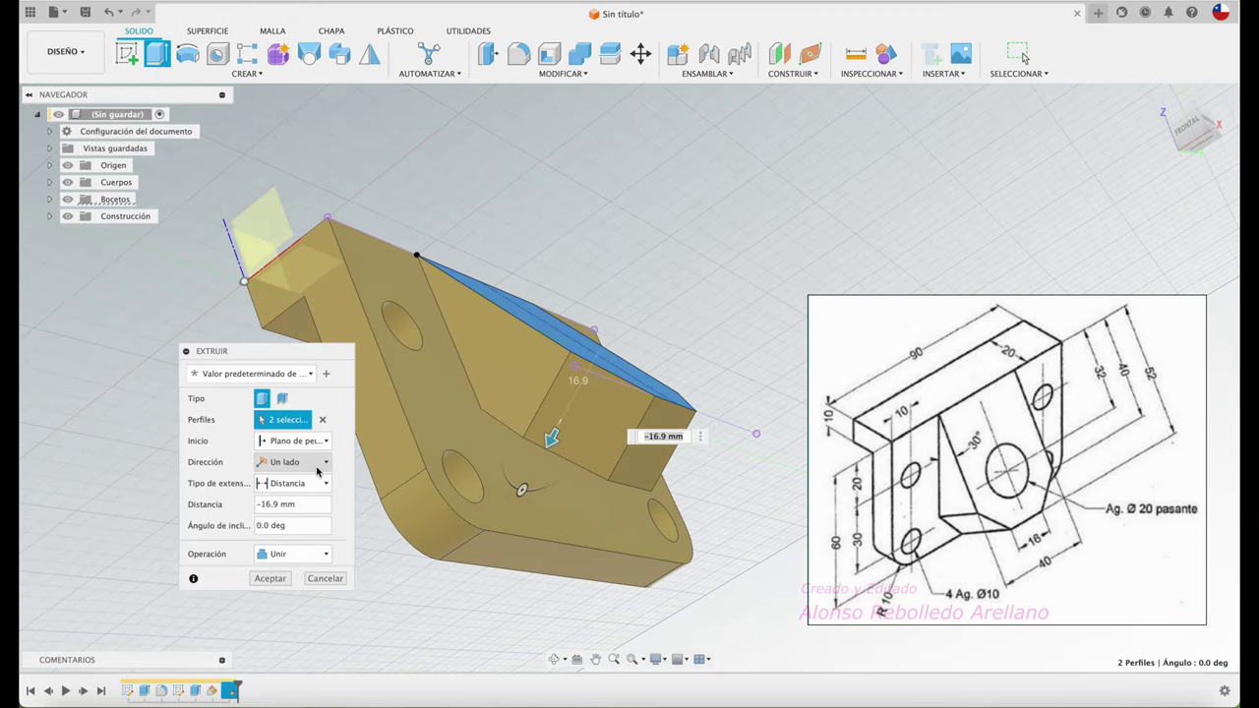
- Set the rib extrusion's extent to the back plate face and confirm it
{"action": "left_click", "coordinate": [323, 483]}
{"action": "left_click", "coordinate": [306, 519]}
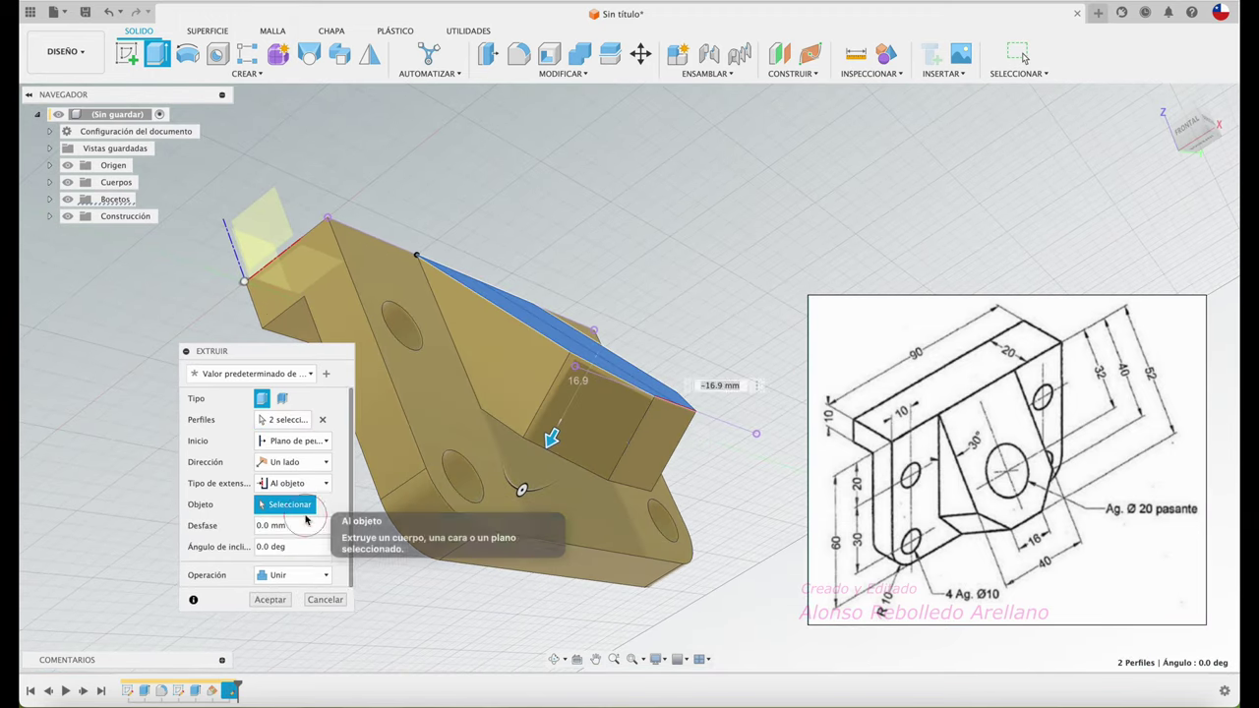
{"action": "left_click", "coordinate": [579, 505]}
{"action": "middle_click_drag", "start_coordinate": [537, 556], "coordinate": [433, 546], "text": "shift"}
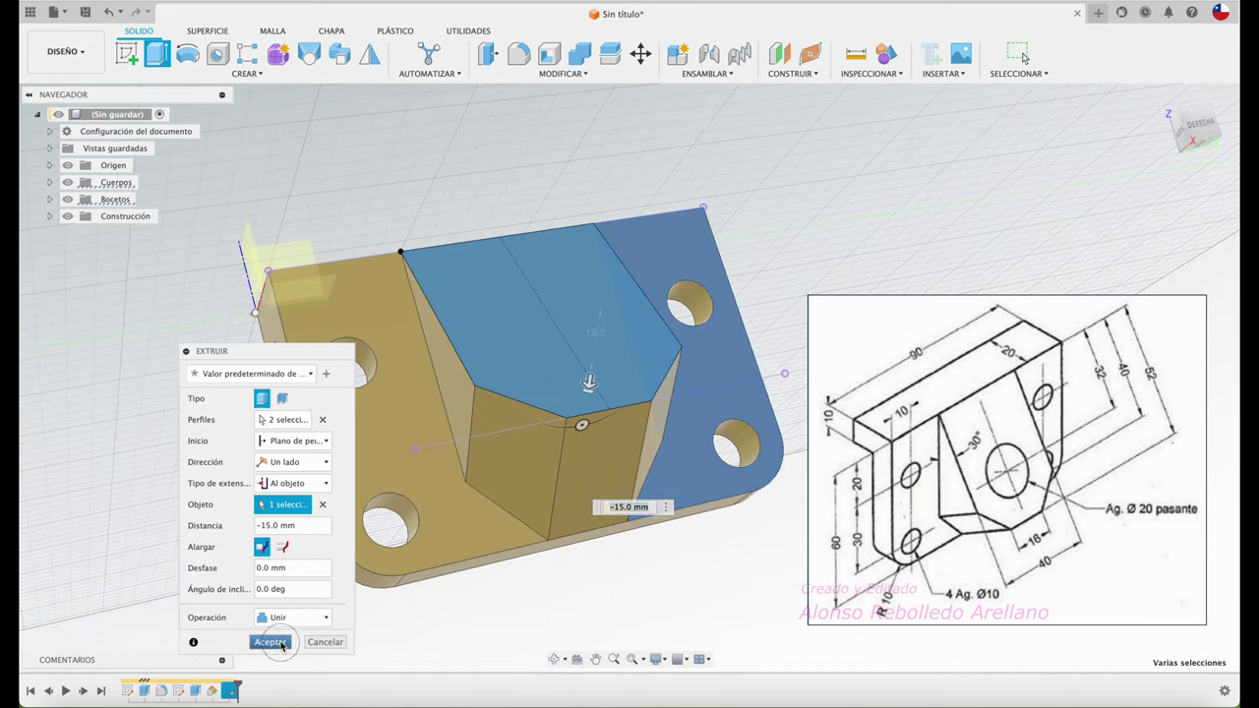
{"action": "left_click", "coordinate": [270, 642]}
{"action": "mouse_move", "coordinate": [633, 576]}
{"action": "middle_mouse_down", "text": "shift"}
{"action": "mouse_move", "coordinate": [663, 507]}
{"action": "mouse_move", "coordinate": [651, 543]}
{"action": "mouse_move", "coordinate": [641, 523]}
{"action": "middle_mouse_up", "text": "shift"}
{"action": "left_click", "coordinate": [127, 57]}
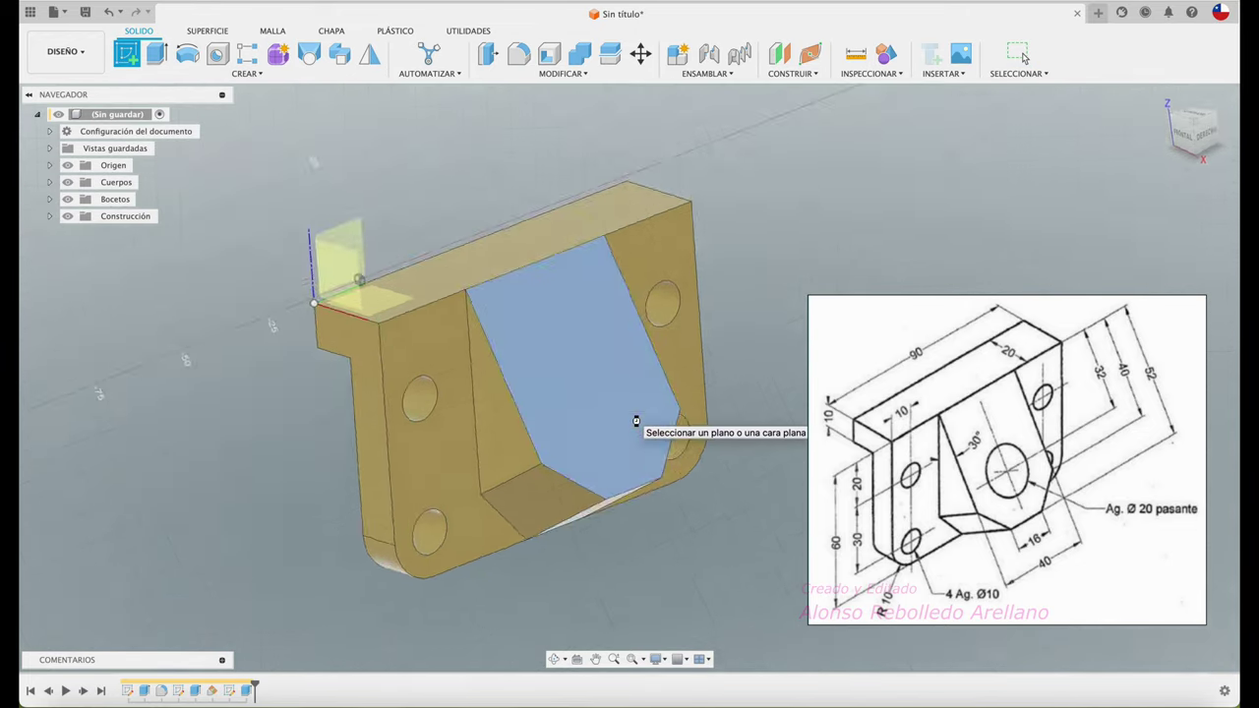
- Start a sketch on the rib's front face and draw a circle on it
{"action": "left_click", "coordinate": [635, 422]}
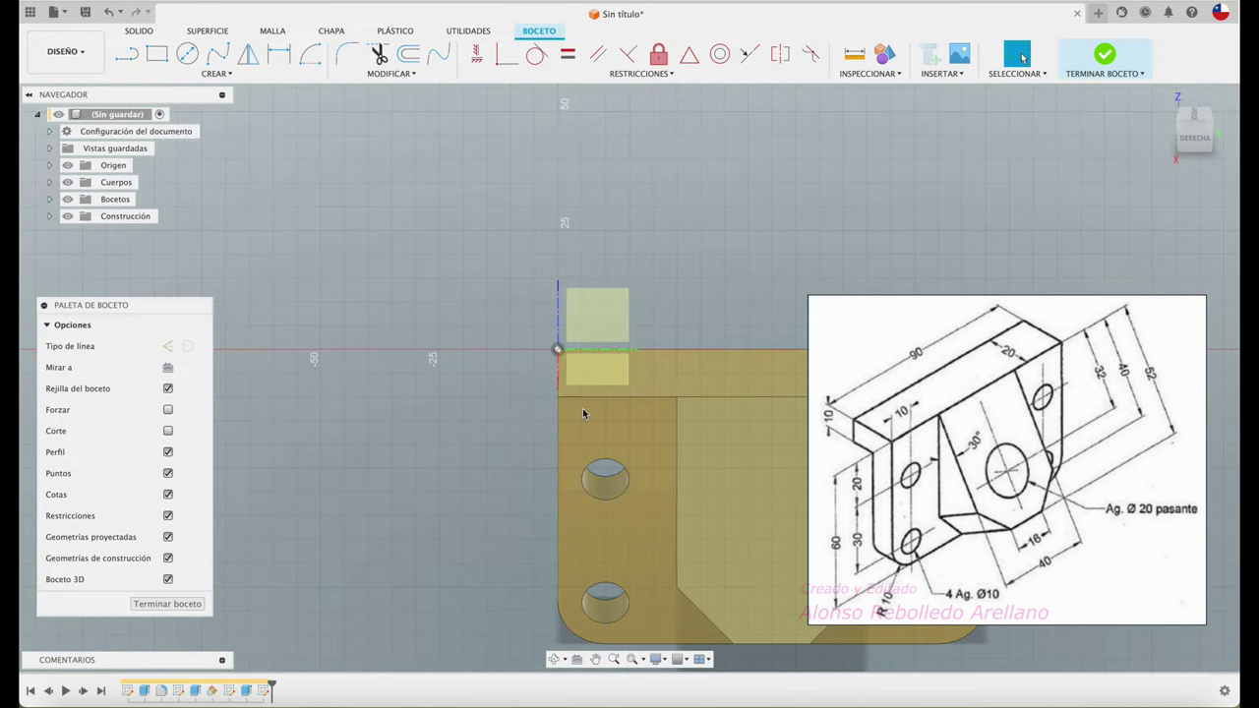
{"action": "key", "text": "c"}
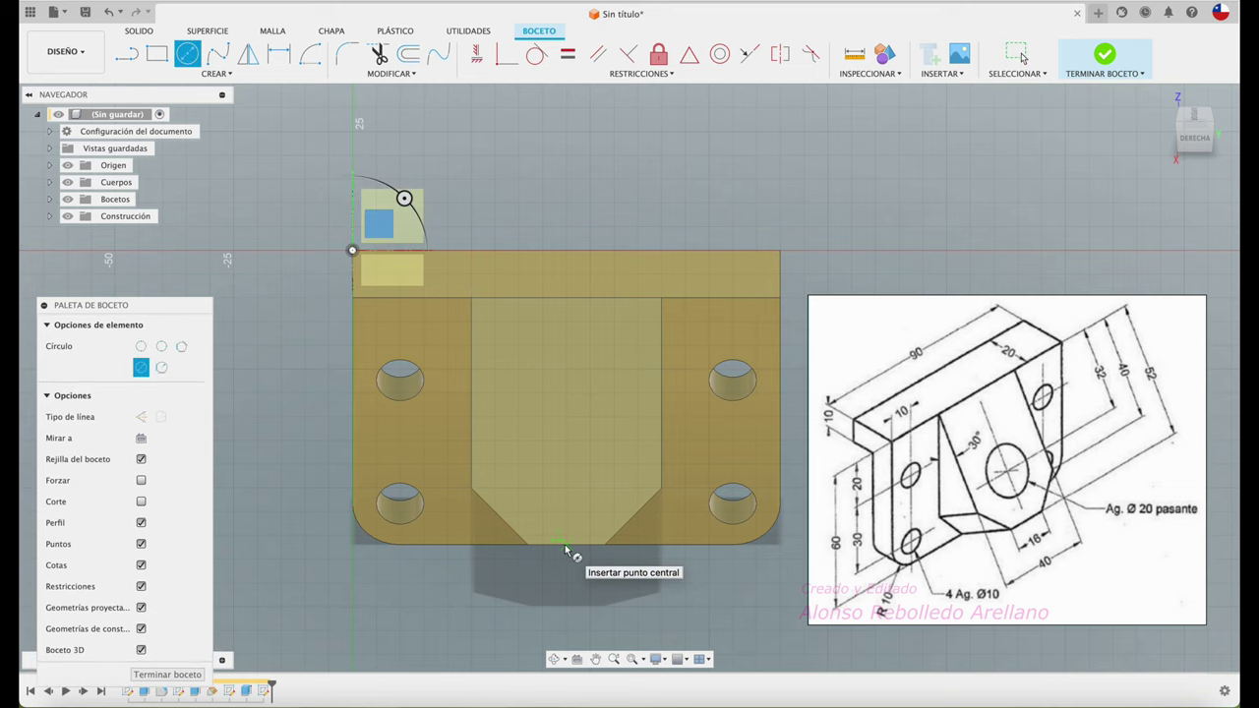
{"action": "left_click", "coordinate": [566, 447]}
{"action": "left_click", "coordinate": [589, 481]}
{"action": "key", "text": "Escape"}
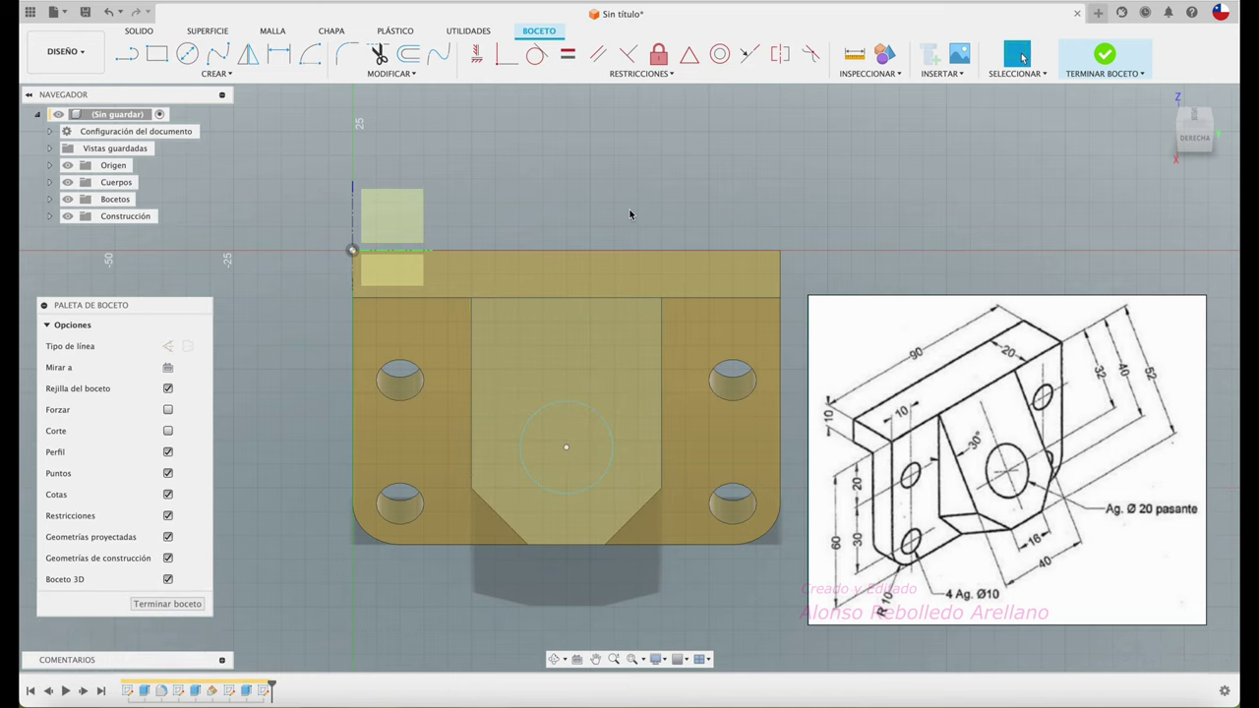
- Dimension the circle to Ø20 mm and 32 mm from the top edge, then finish the sketch
{"action": "left_click", "coordinate": [593, 417]}
{"action": "left_click", "coordinate": [716, 205]}
{"action": "type", "text": "20"}
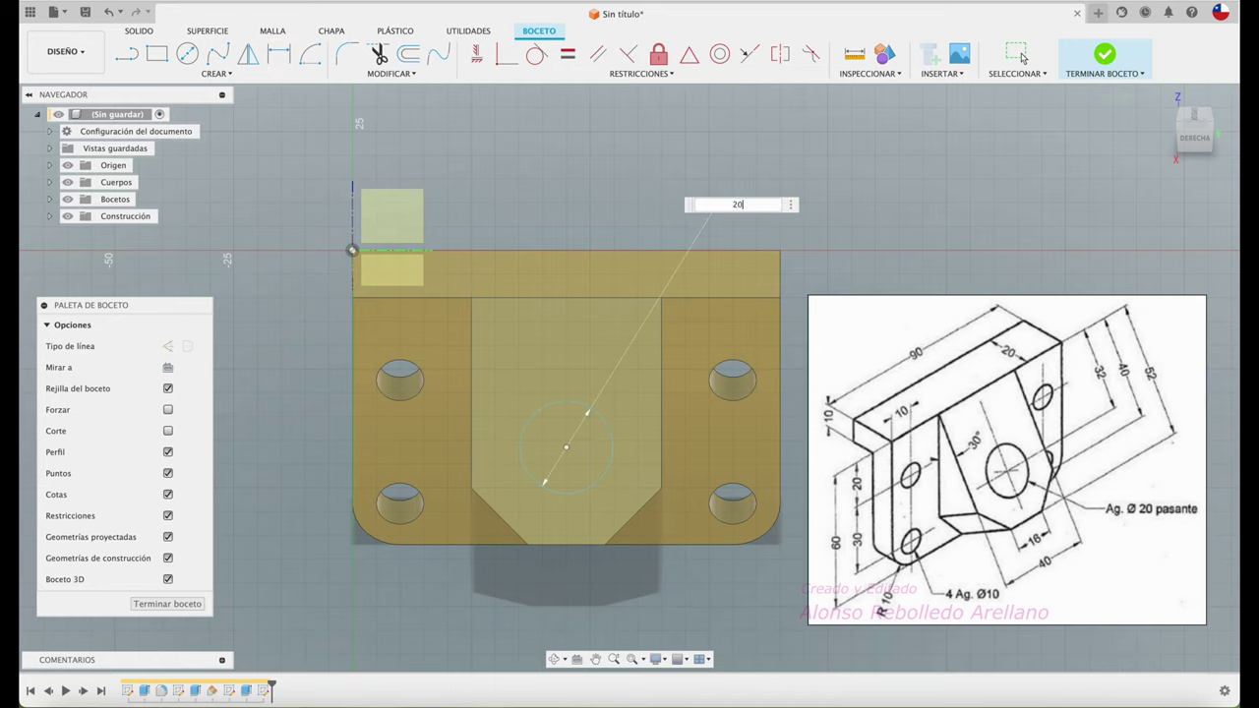
{"action": "key", "text": "Return"}
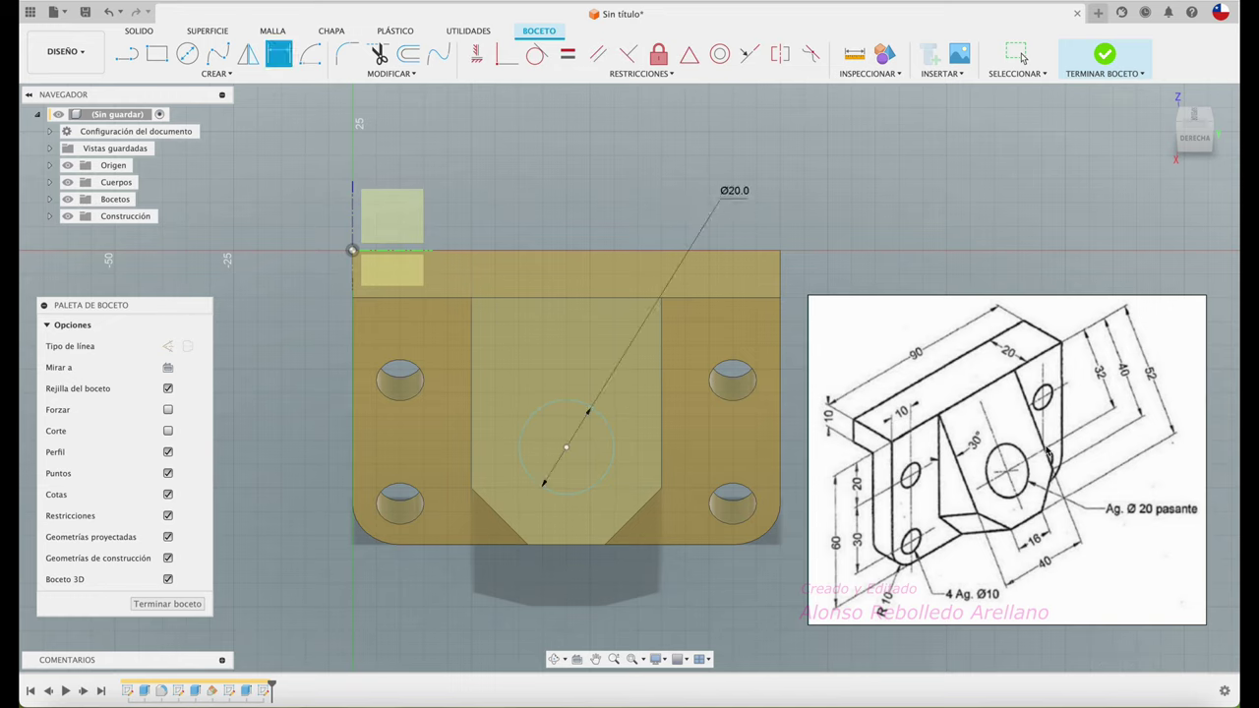
{"action": "left_click", "coordinate": [587, 298]}
{"action": "left_click", "coordinate": [578, 433]}
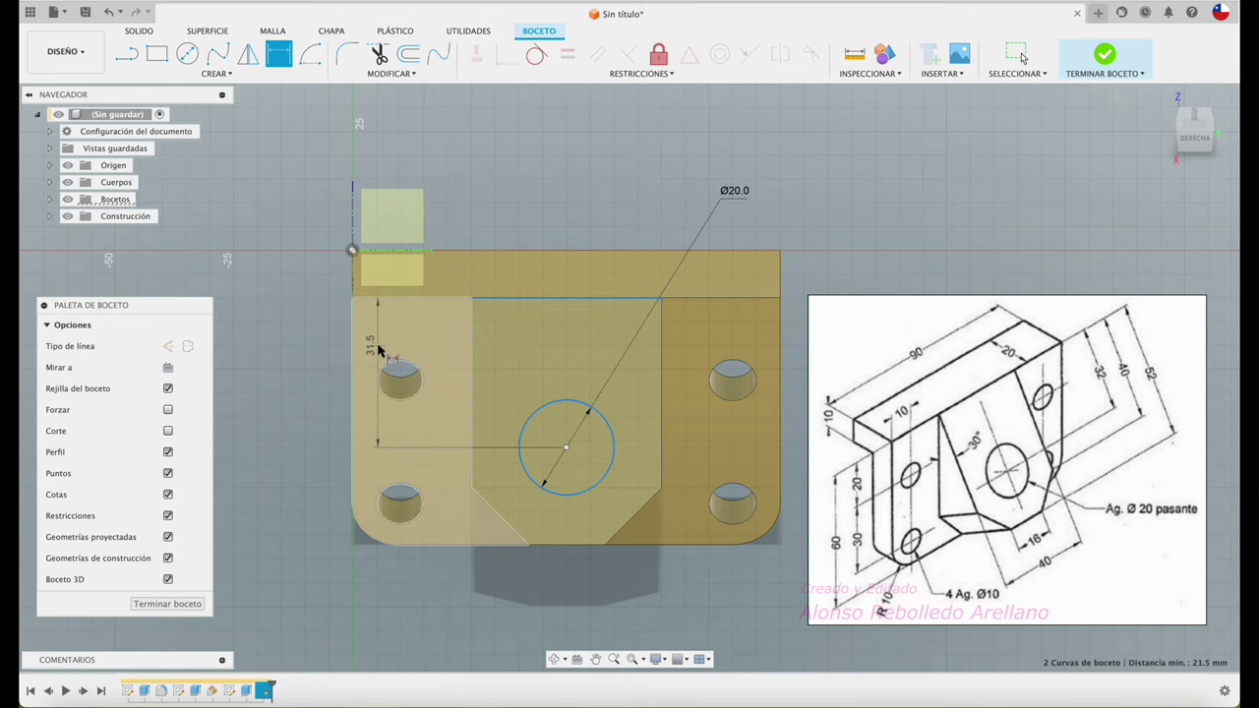
{"action": "left_click", "coordinate": [298, 380]}
{"action": "type", "text": "32"}
{"action": "key", "text": "Return"}
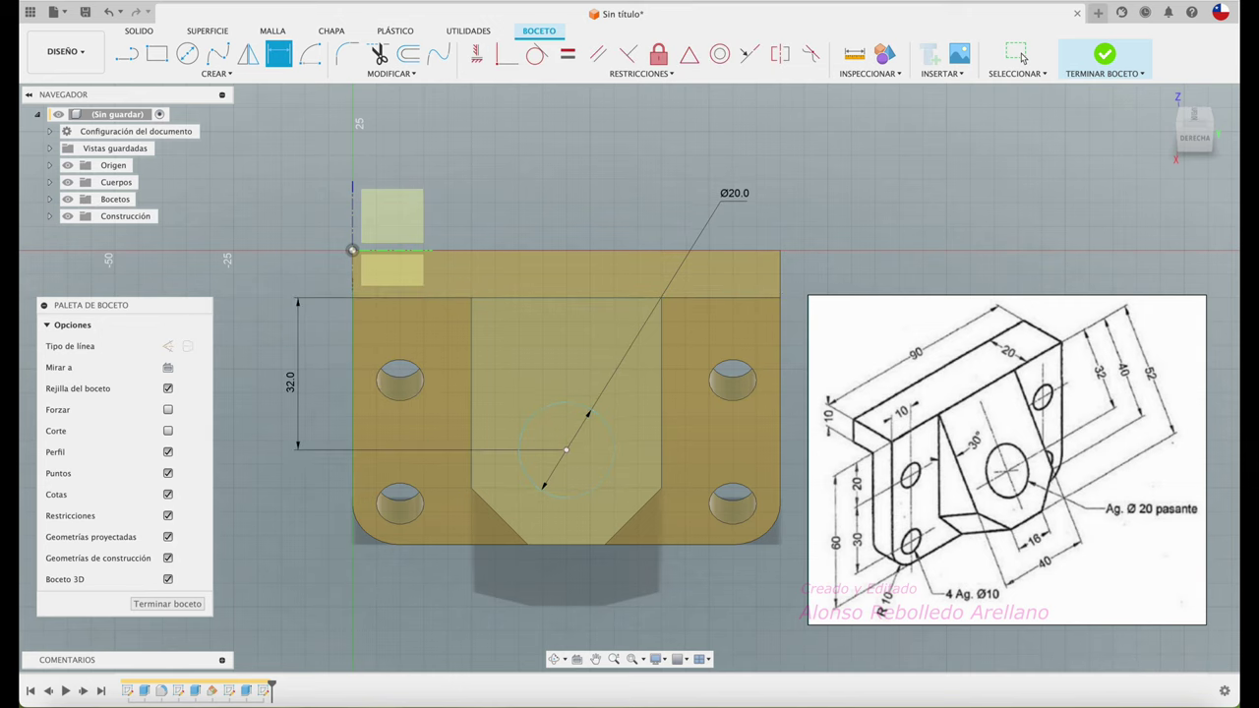
{"action": "middle_click_drag", "start_coordinate": [298, 379], "coordinate": [393, 270], "text": "shift"}
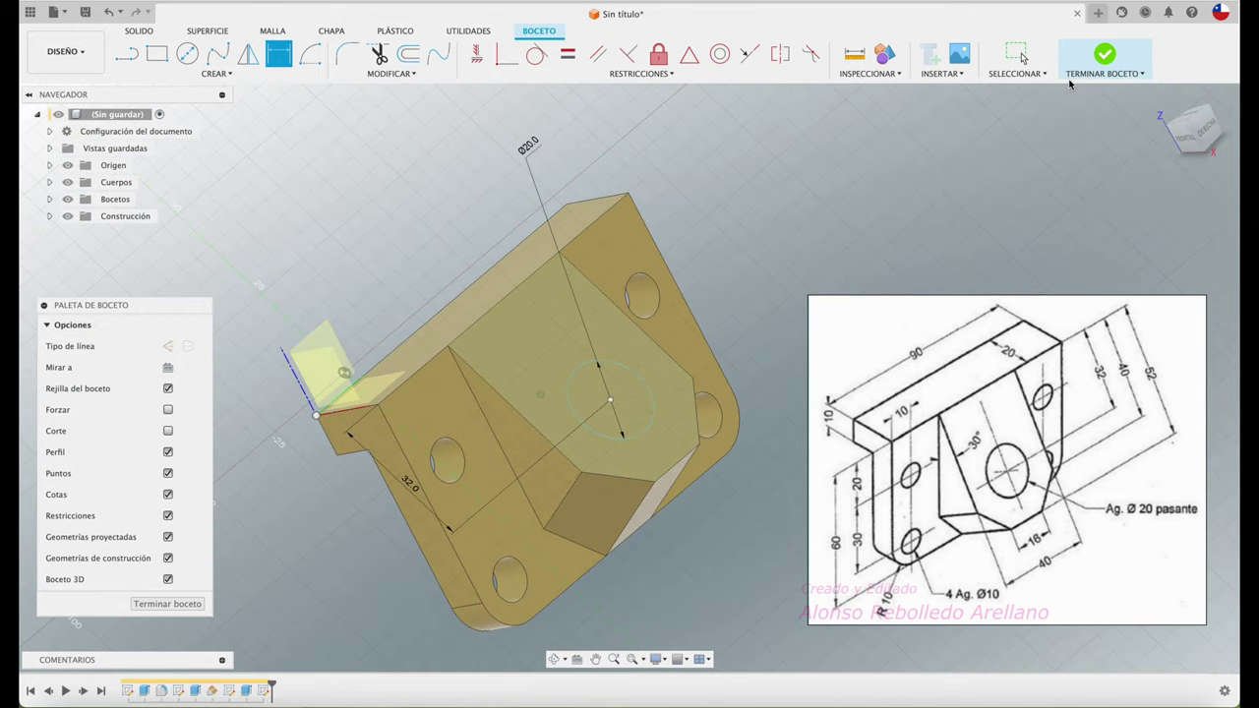
{"action": "left_click", "coordinate": [1105, 61]}
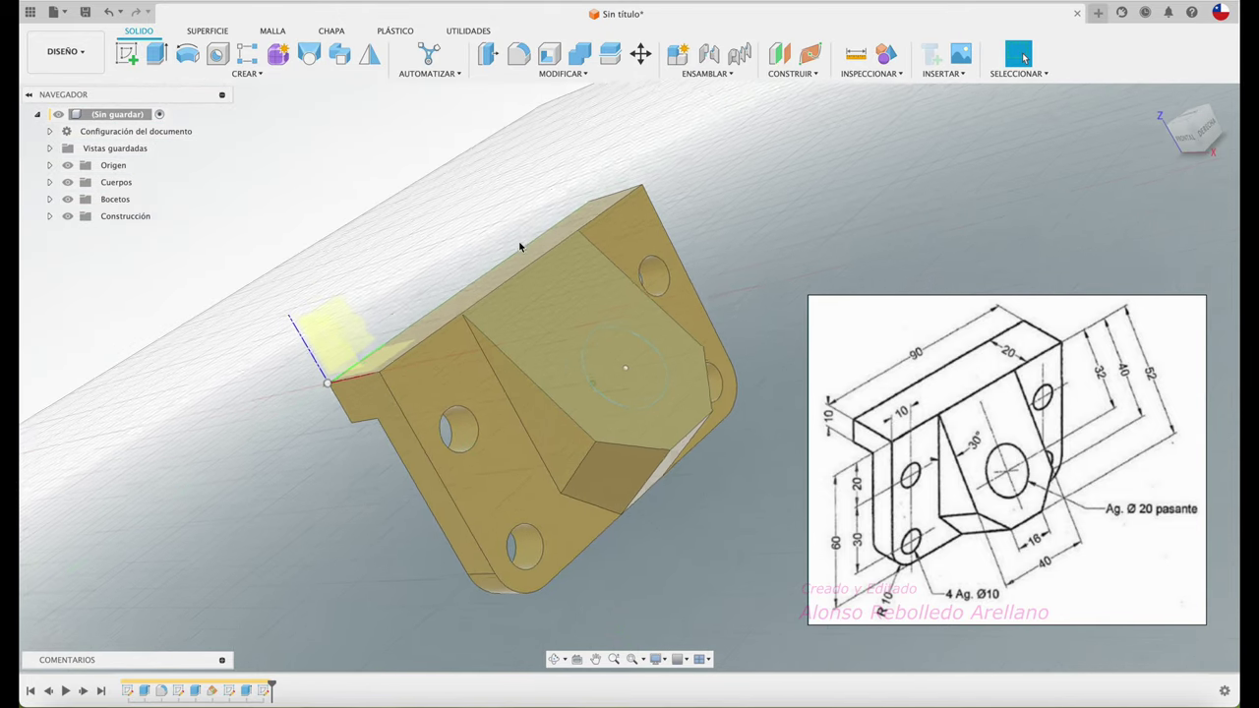
- Extrude the Ø20 circle as a cut through the whole rib to make the hole
{"action": "left_click", "coordinate": [156, 53]}
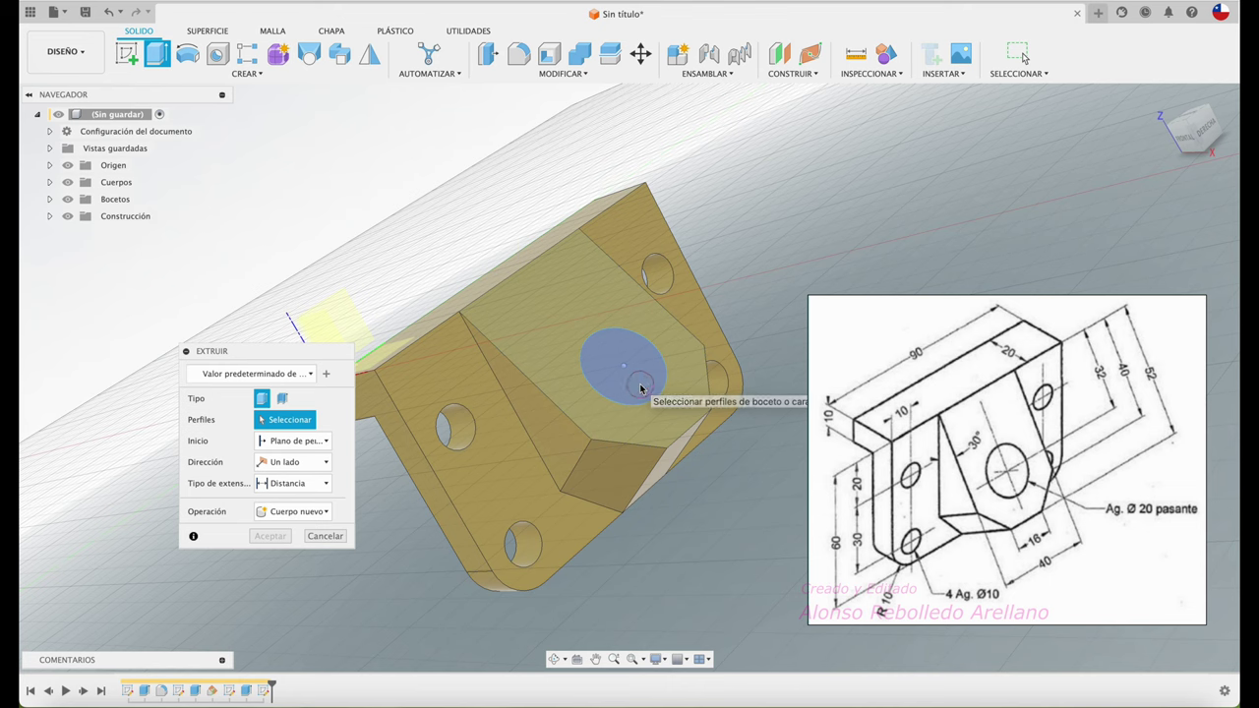
{"action": "left_click", "coordinate": [635, 369]}
{"action": "left_click_drag", "start_coordinate": [638, 362], "coordinate": [472, 608]}
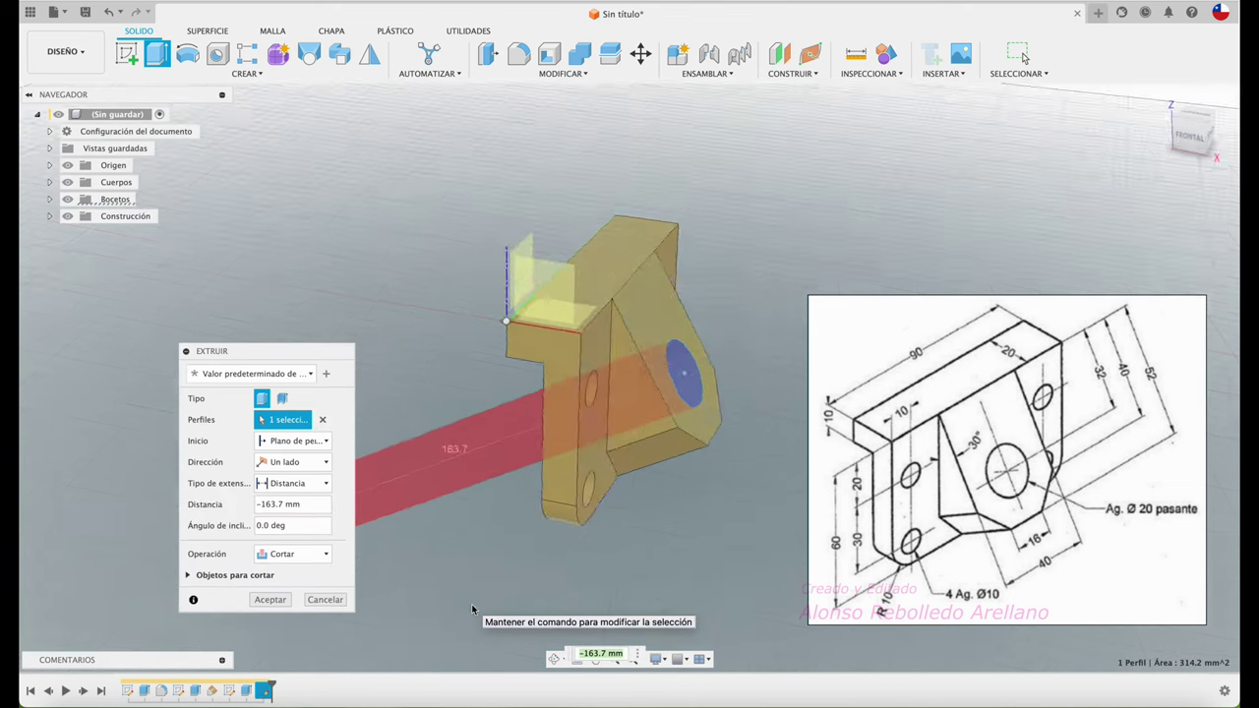
{"action": "mouse_move", "coordinate": [472, 608]}
{"action": "middle_mouse_down", "text": "shift"}
{"action": "mouse_move", "coordinate": [353, 588]}
{"action": "mouse_move", "coordinate": [399, 566]}
{"action": "middle_mouse_up", "text": "shift"}
{"action": "left_click", "coordinate": [270, 599]}
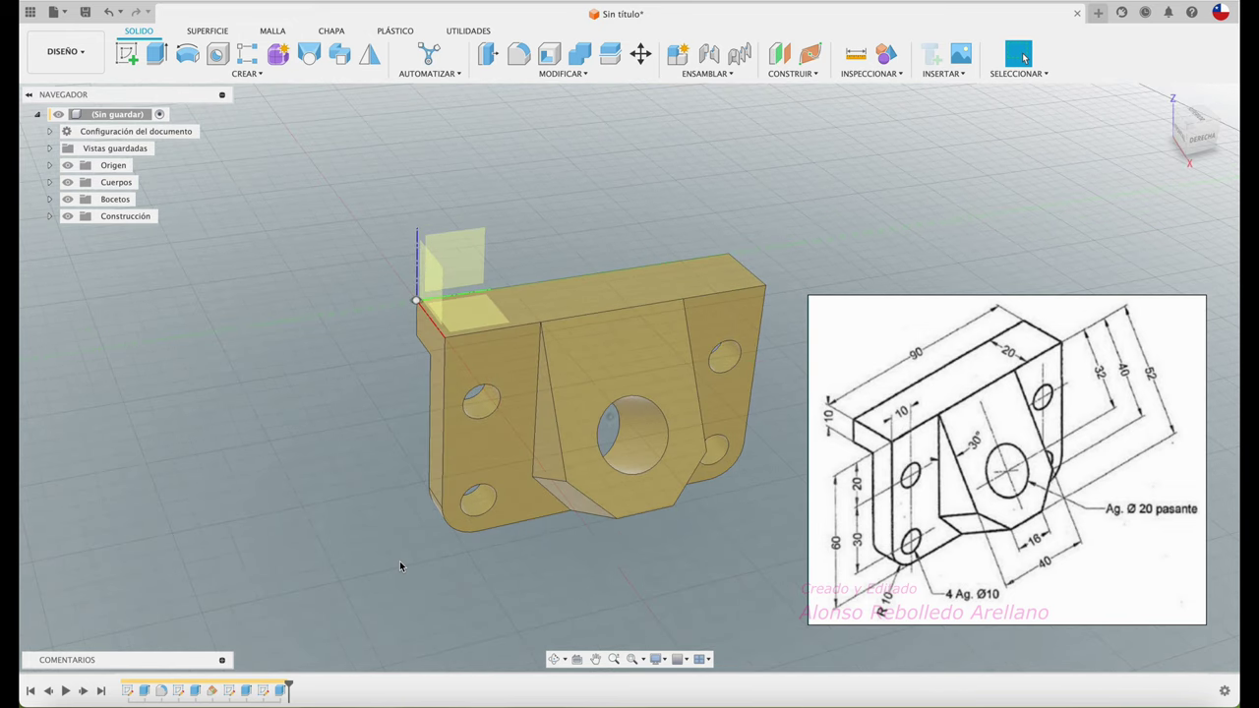
{"action": "middle_click_drag", "start_coordinate": [399, 565], "coordinate": [676, 264], "text": "shift"}
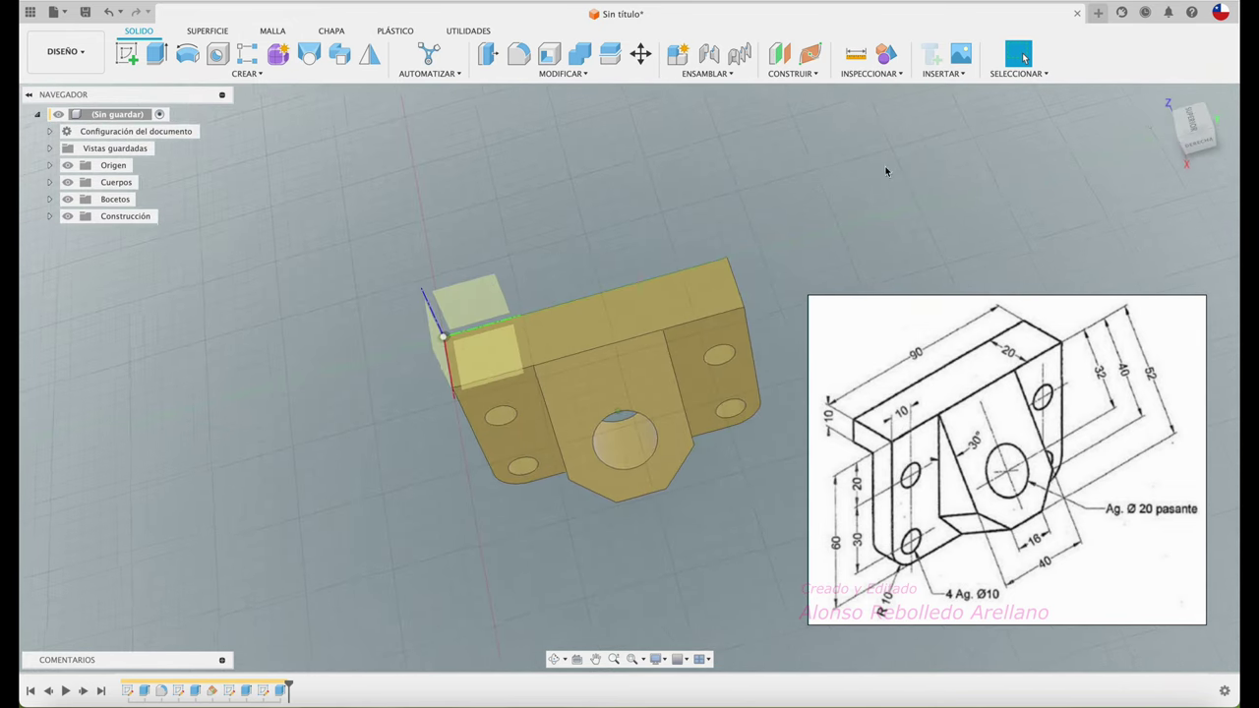
- Set the straight right-side ViewCube view as the model's Front, then orbit to isometric
{"action": "left_click", "coordinate": [1190, 122]}
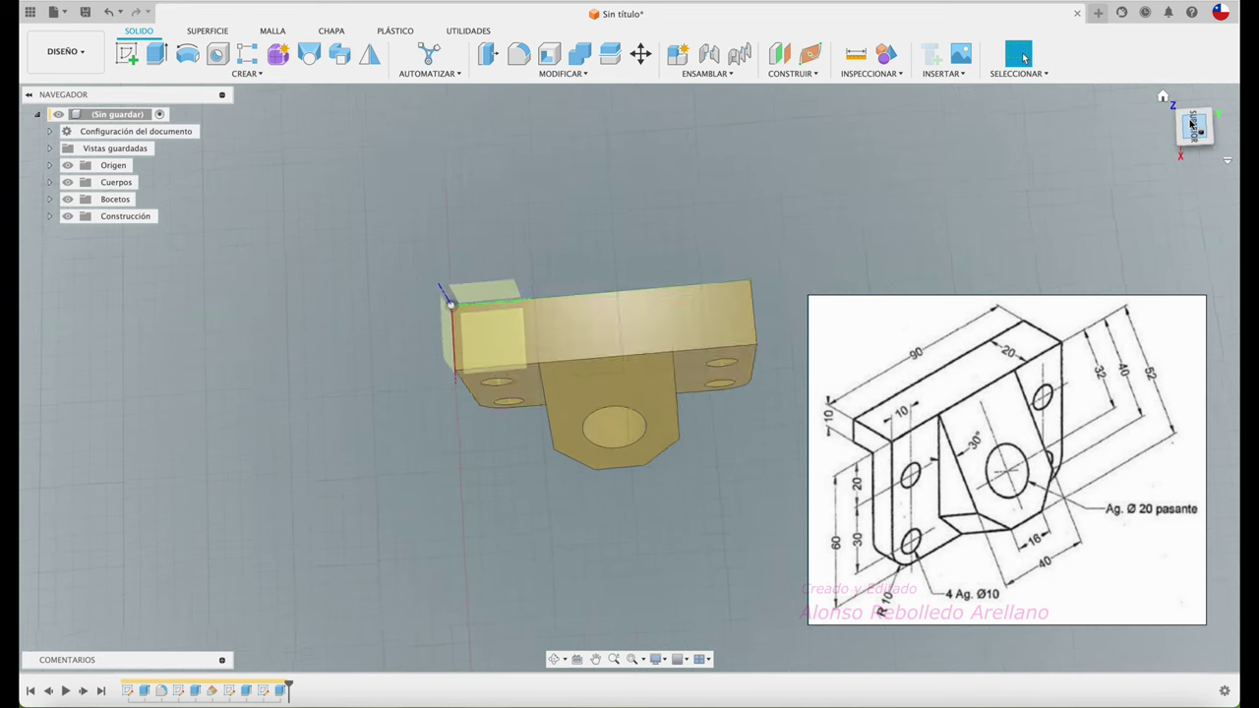
{"action": "left_click", "coordinate": [1181, 159]}
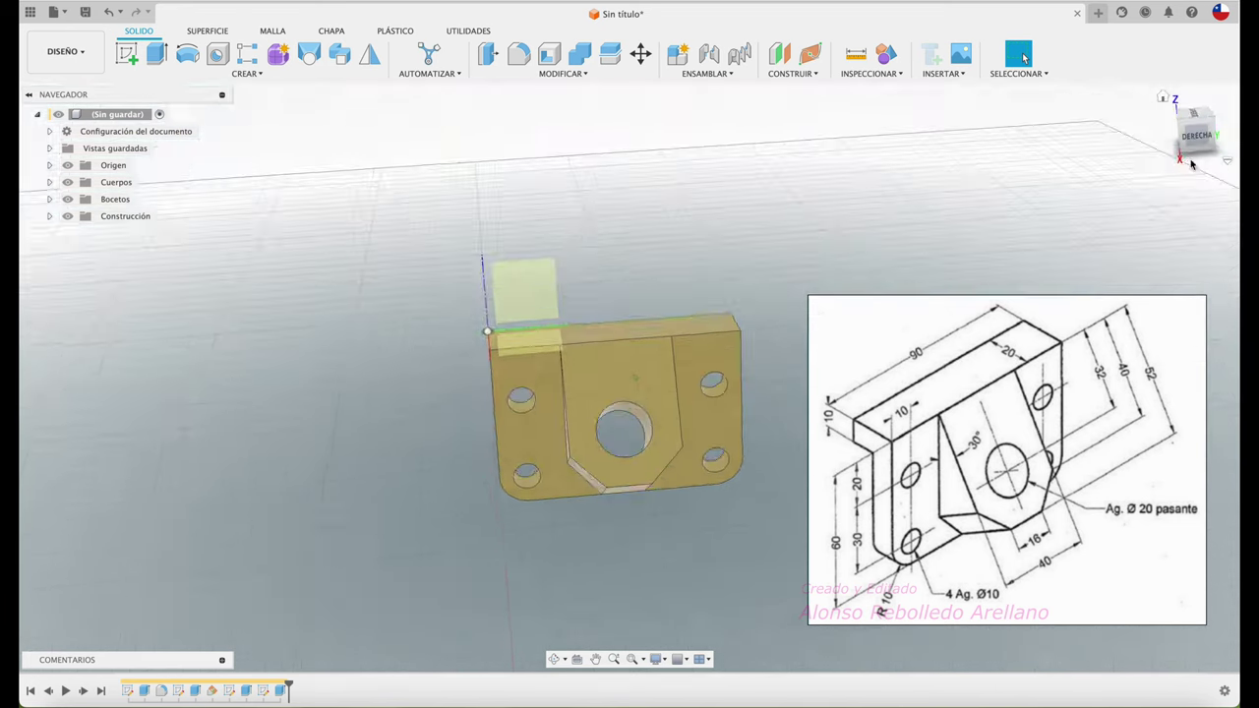
{"action": "left_click", "coordinate": [1201, 133]}
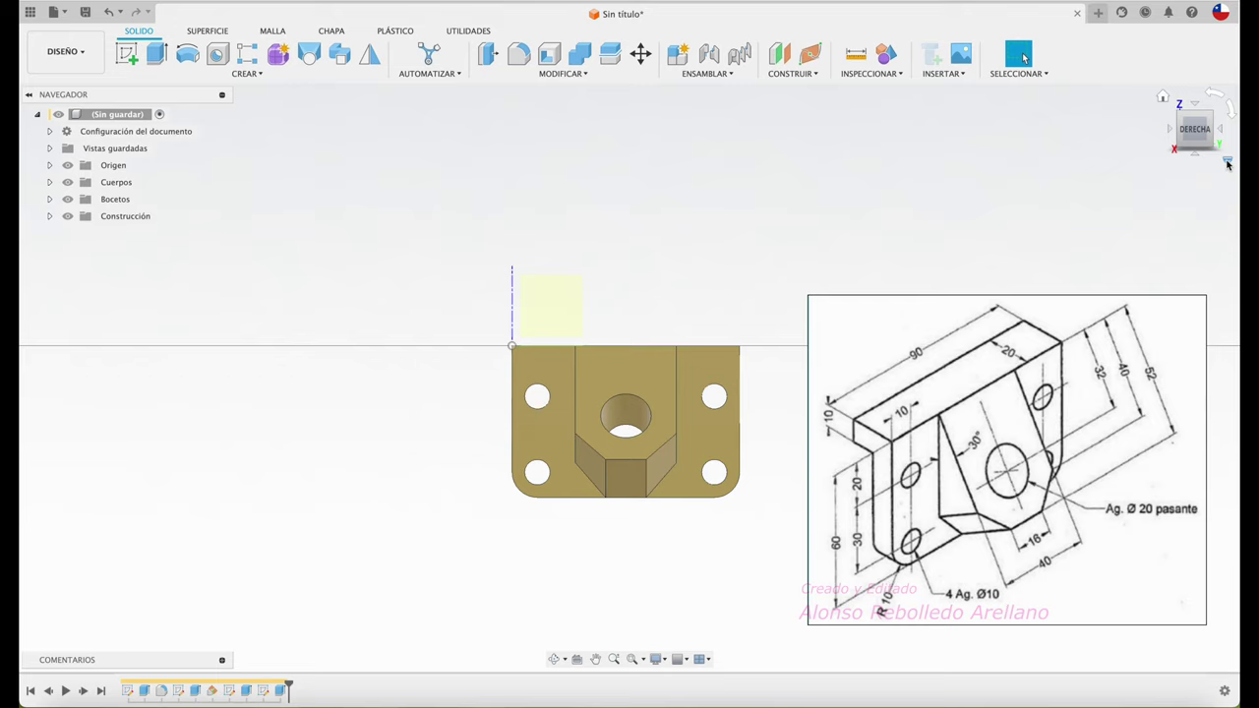
{"action": "left_click", "coordinate": [1226, 162]}
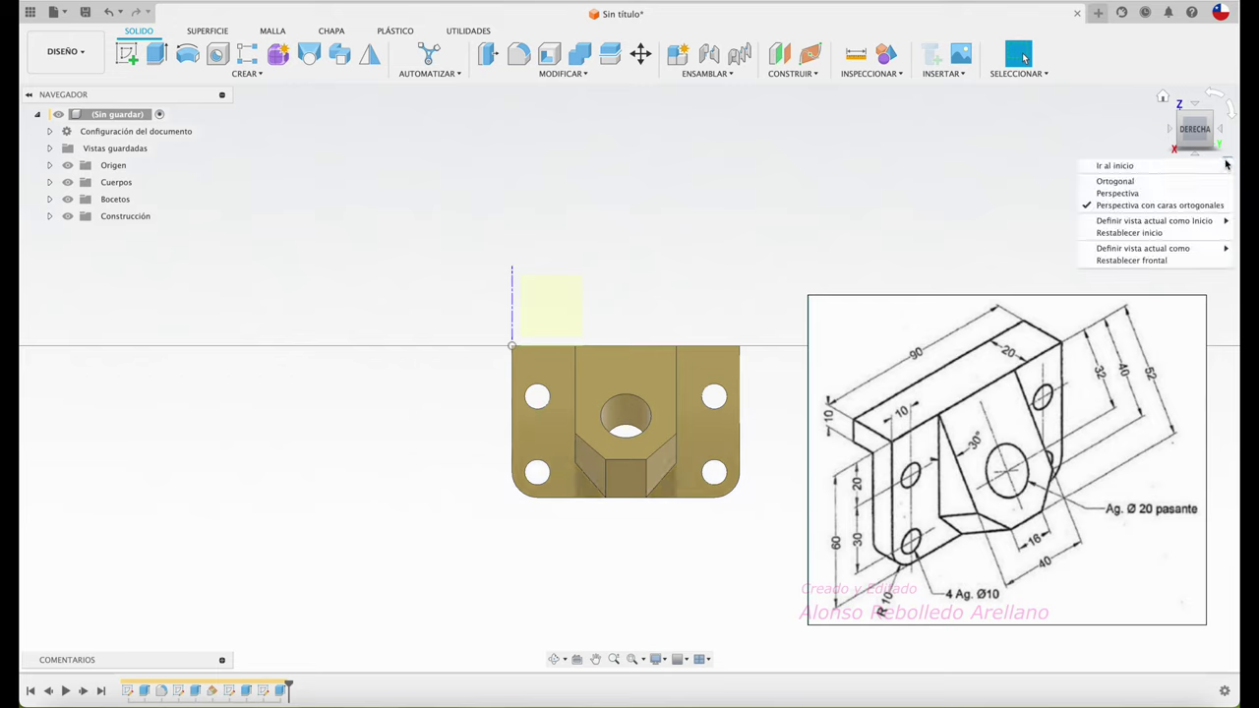
{"action": "left_click", "coordinate": [1042, 248]}
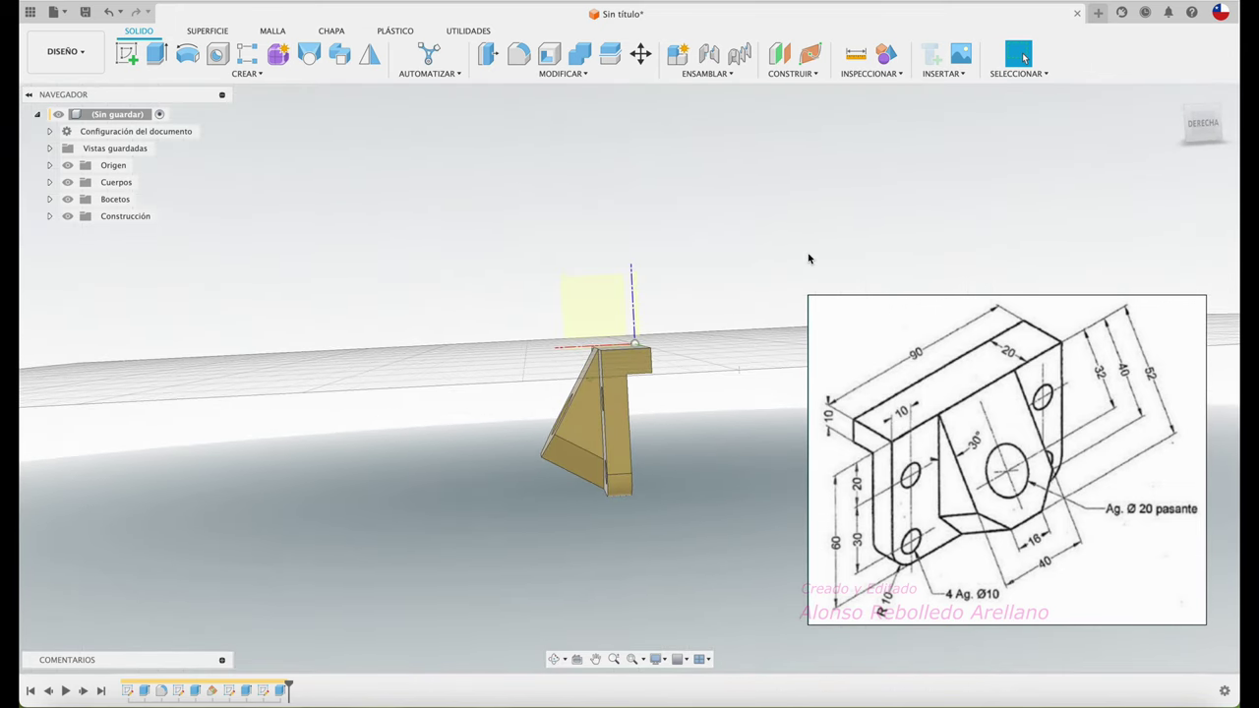
{"action": "left_click", "coordinate": [1206, 132]}
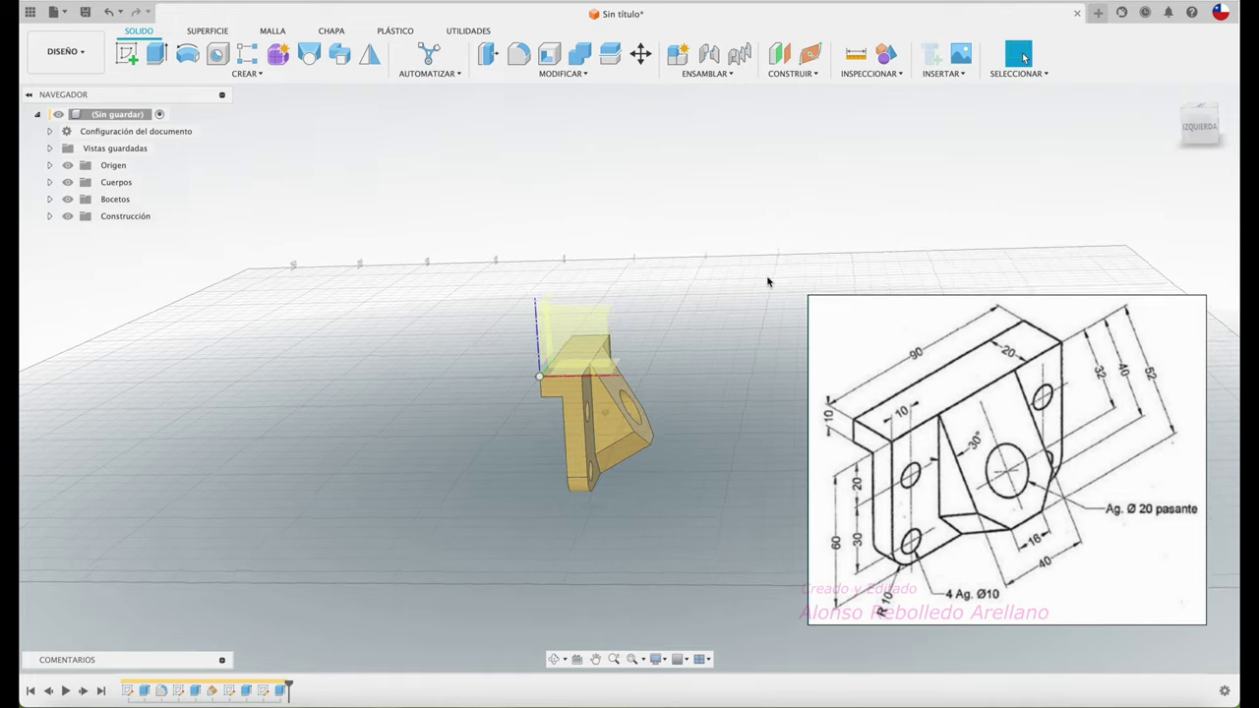
{"action": "middle_click_drag", "start_coordinate": [767, 282], "coordinate": [664, 356], "text": "shift"}
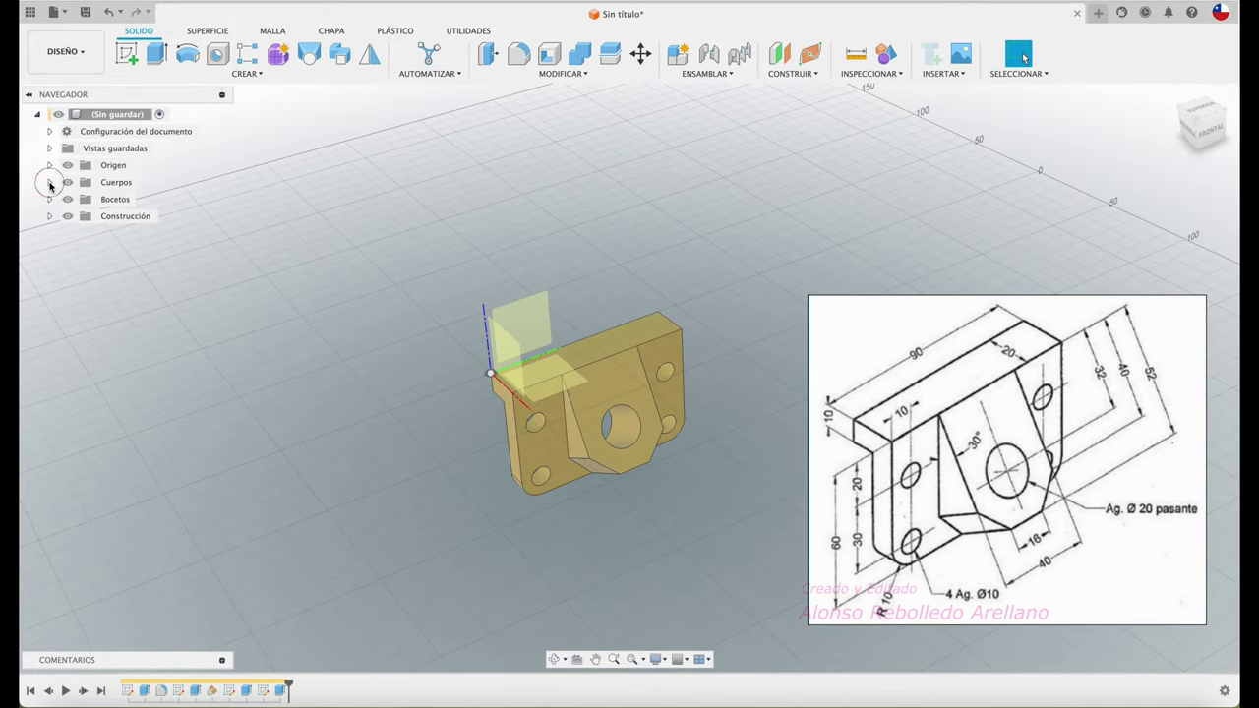
- Create a component from Cuerpo1 and rename it 'SOPORTE A 30 GRADOS'
{"action": "left_click", "coordinate": [51, 183]}
{"action": "right_click", "coordinate": [135, 201]}
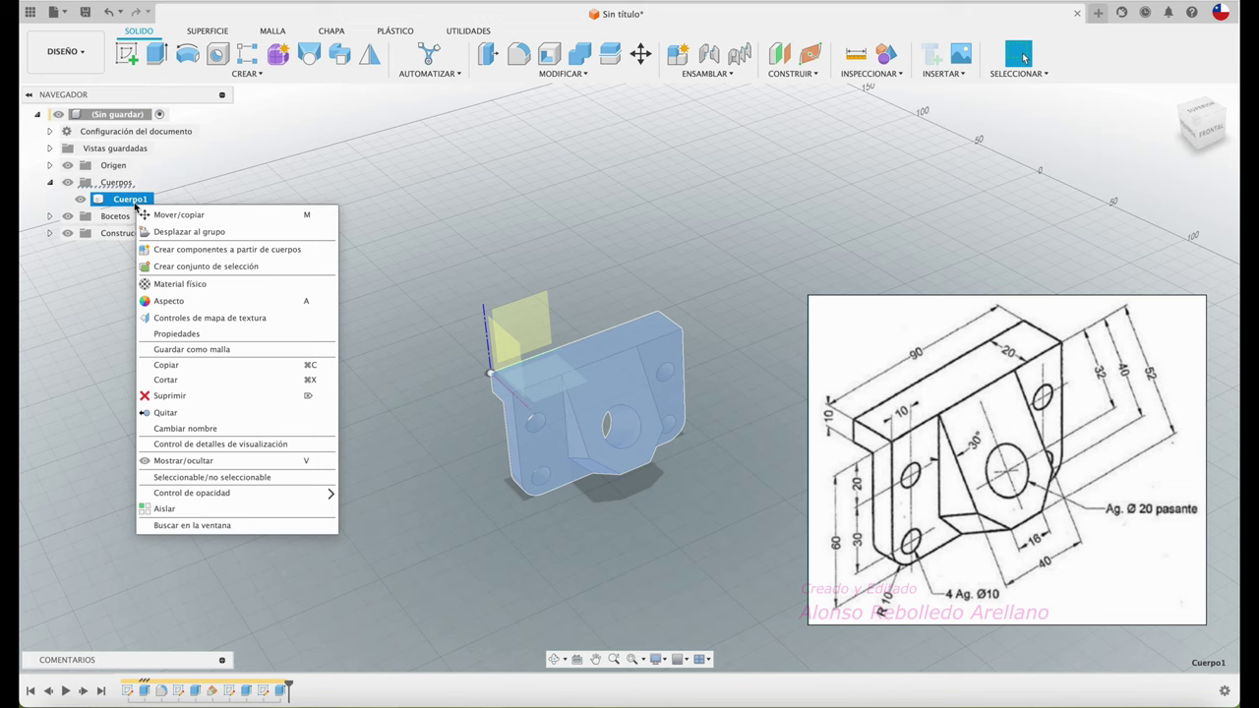
{"action": "left_click", "coordinate": [202, 249]}
{"action": "double_click", "coordinate": [155, 218]}
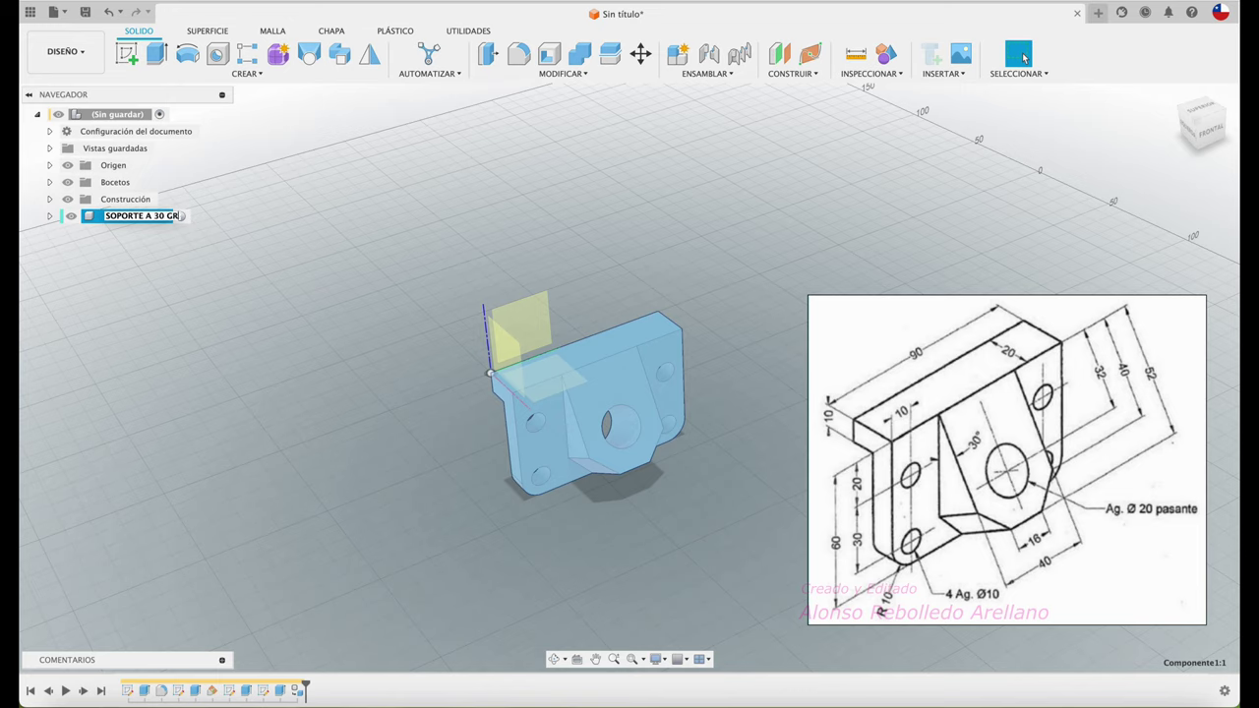
{"action": "left_click", "coordinate": [226, 300]}
{"action": "mouse_move", "coordinate": [619, 423]}
{"action": "middle_mouse_down", "text": "shift"}
{"action": "mouse_move", "coordinate": [523, 262]}
{"action": "mouse_move", "coordinate": [619, 368]}
{"action": "middle_mouse_up", "text": "shift"}
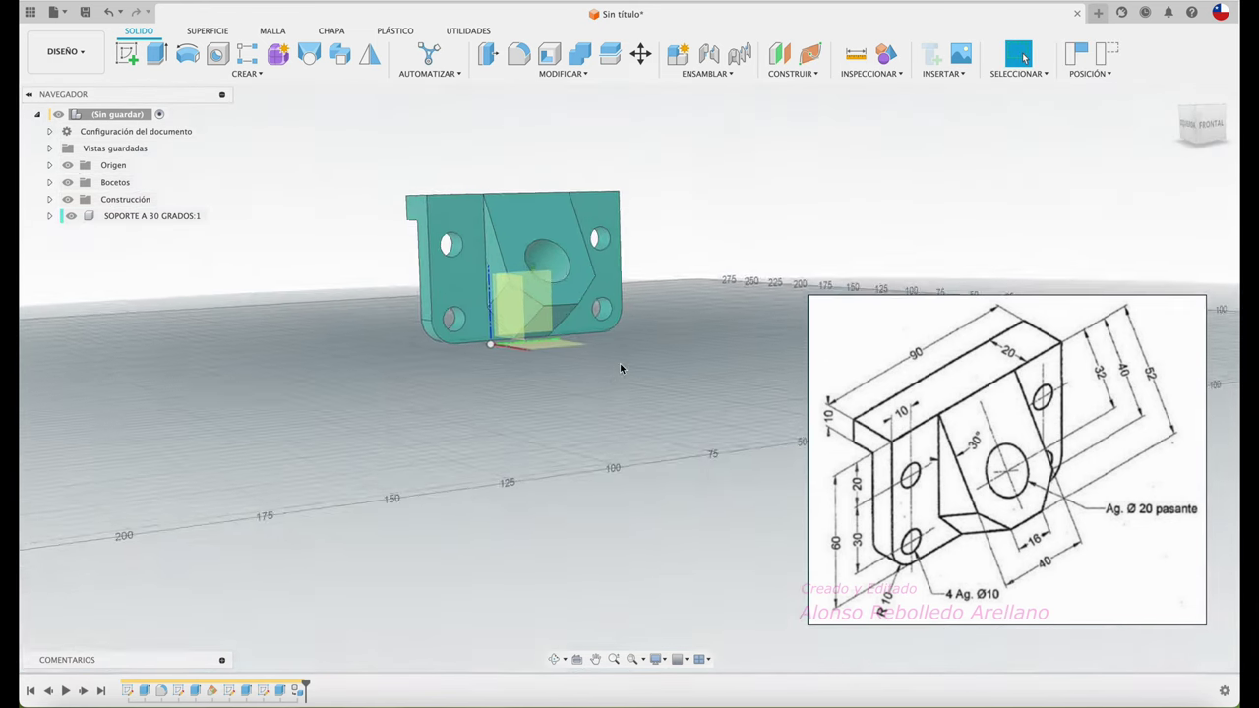
- Joint a snap point on the bracket to the design origin, then return to the home view
{"action": "scroll", "coordinate": [620, 363], "scroll_direction": "up", "scroll_amount": 5}
{"action": "mouse_move", "coordinate": [620, 360]}
{"action": "middle_mouse_down", "text": "shift"}
{"action": "mouse_move", "coordinate": [624, 225]}
{"action": "mouse_move", "coordinate": [702, 413]}
{"action": "mouse_move", "coordinate": [677, 413]}
{"action": "middle_mouse_up", "text": "shift"}
{"action": "key", "text": "j"}
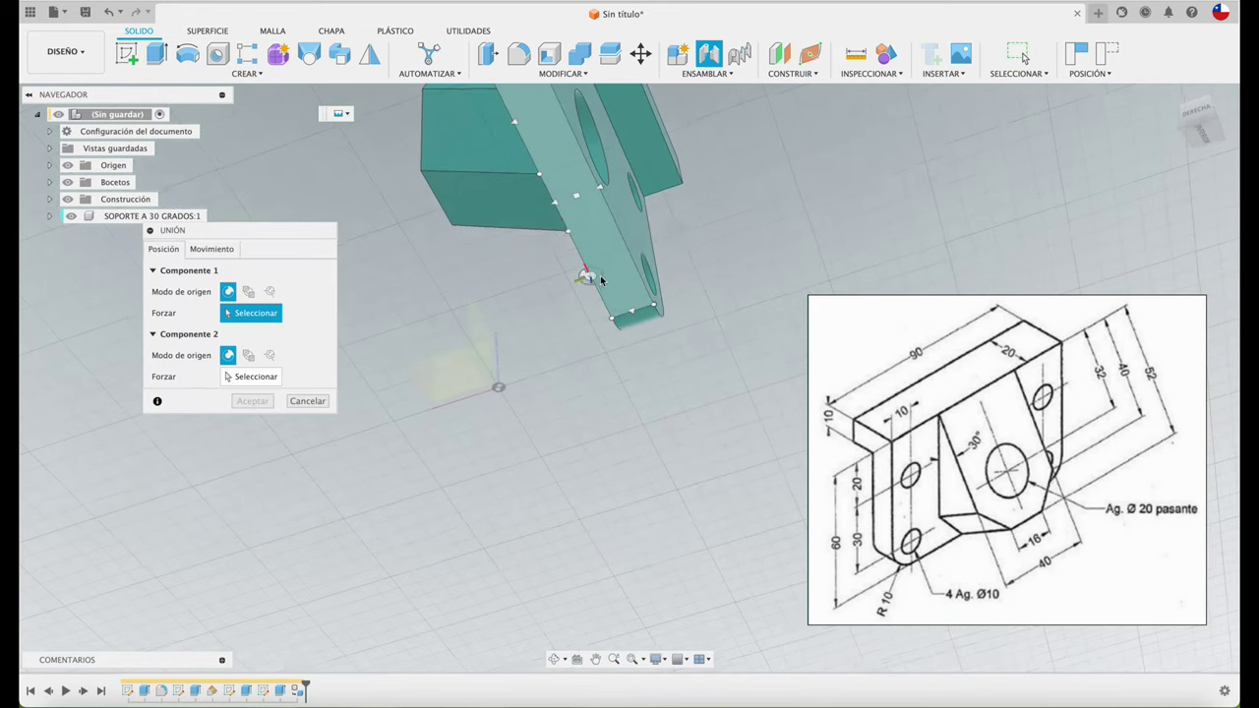
{"action": "scroll", "coordinate": [676, 403], "scroll_direction": "up", "scroll_amount": 2}
{"action": "left_click", "coordinate": [580, 203]}
{"action": "mouse_move", "coordinate": [576, 328]}
{"action": "middle_mouse_down", "text": "shift"}
{"action": "mouse_move", "coordinate": [702, 325]}
{"action": "mouse_move", "coordinate": [577, 454]}
{"action": "middle_mouse_up", "text": "shift"}
{"action": "left_click", "coordinate": [585, 440]}
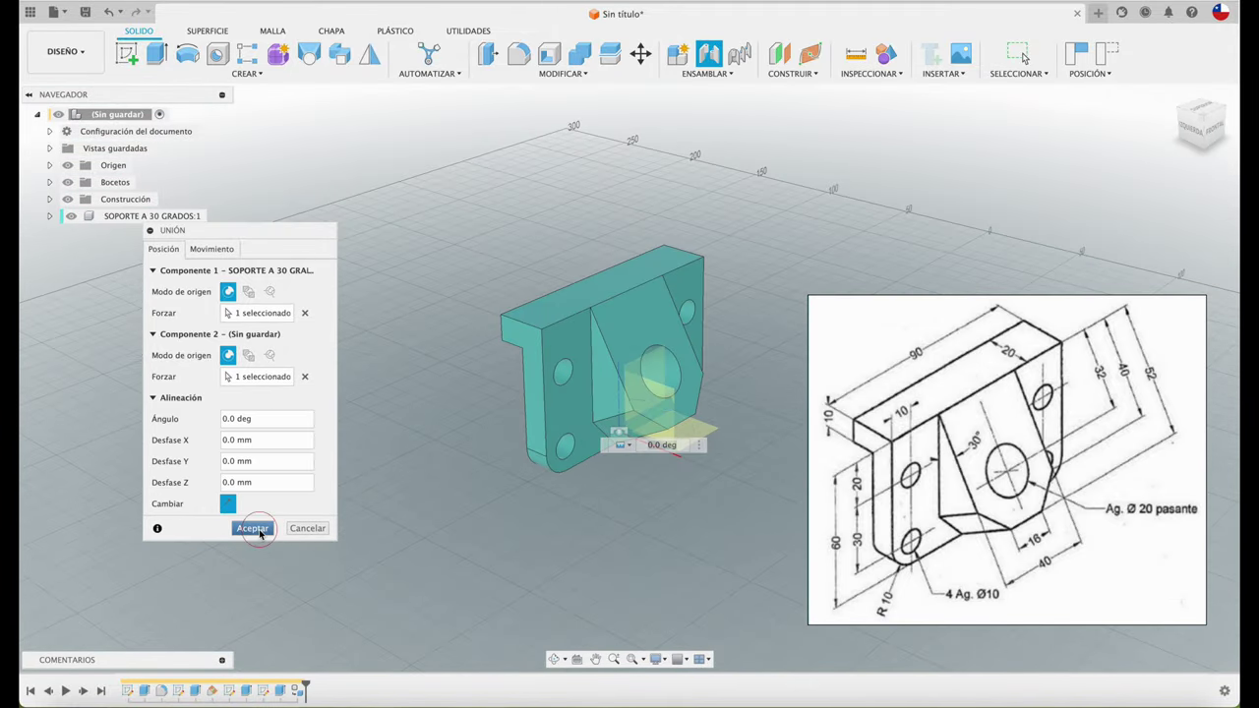
{"action": "left_click", "coordinate": [252, 528]}
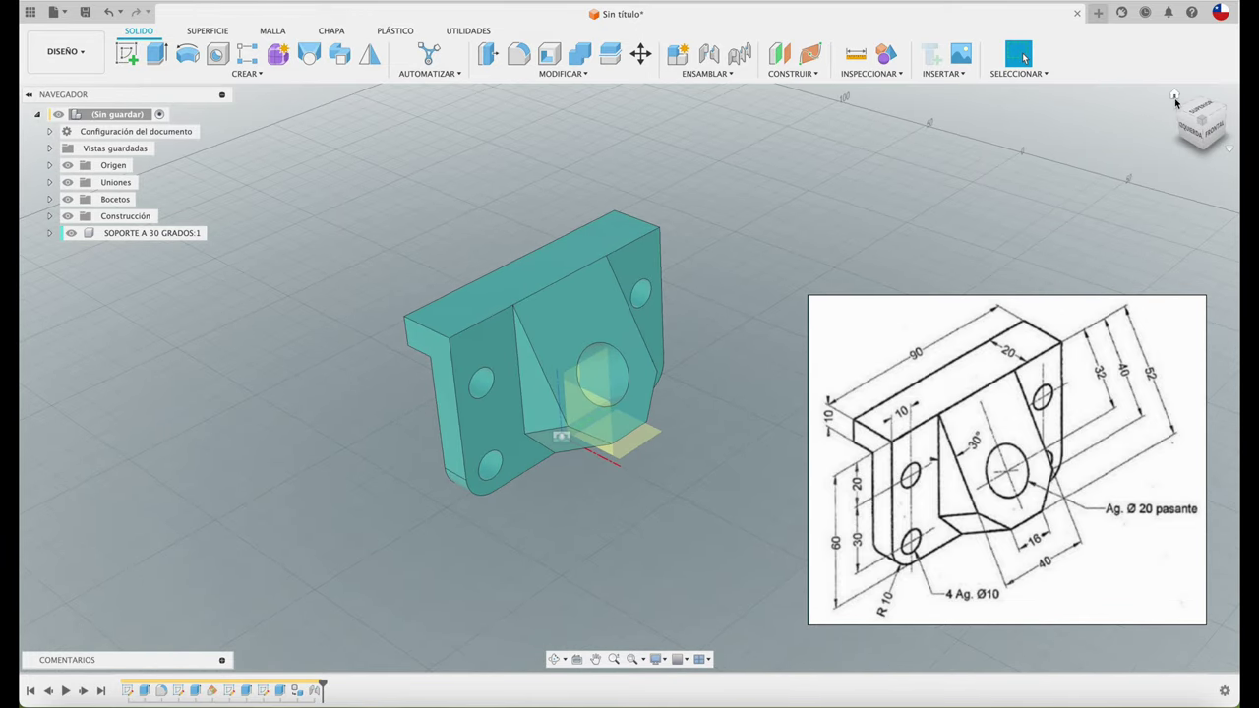
{"action": "left_click", "coordinate": [1173, 93]}
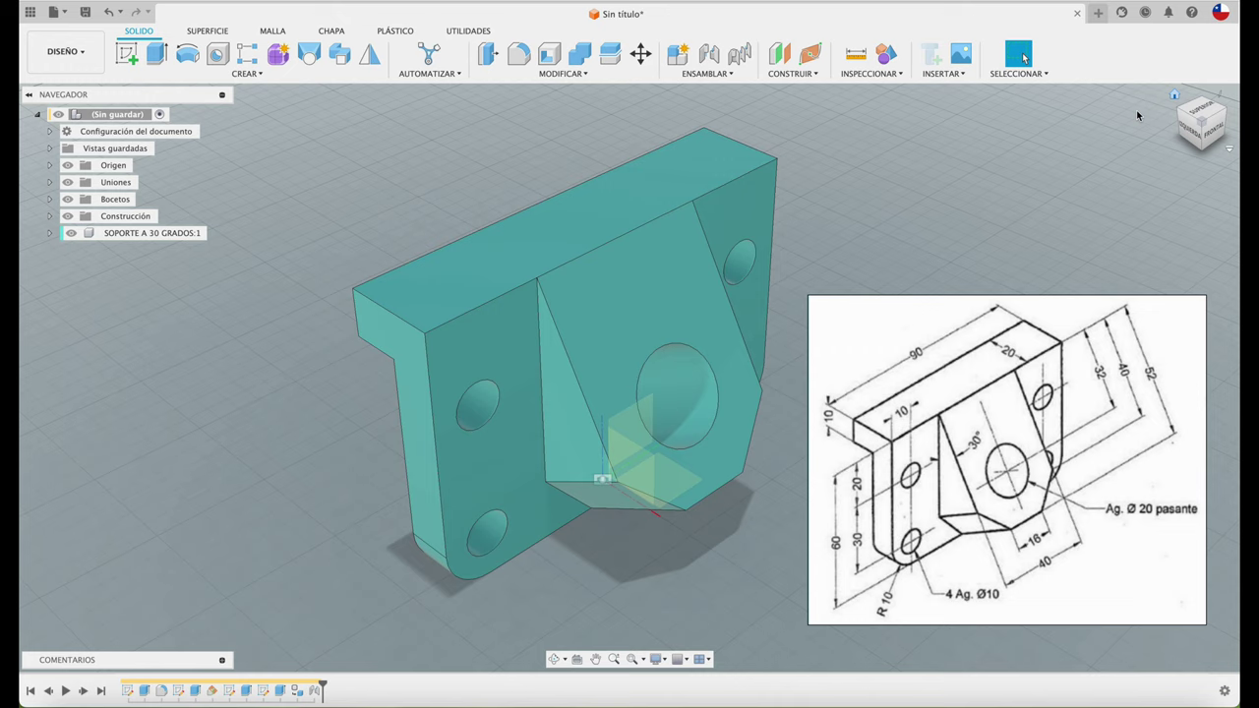